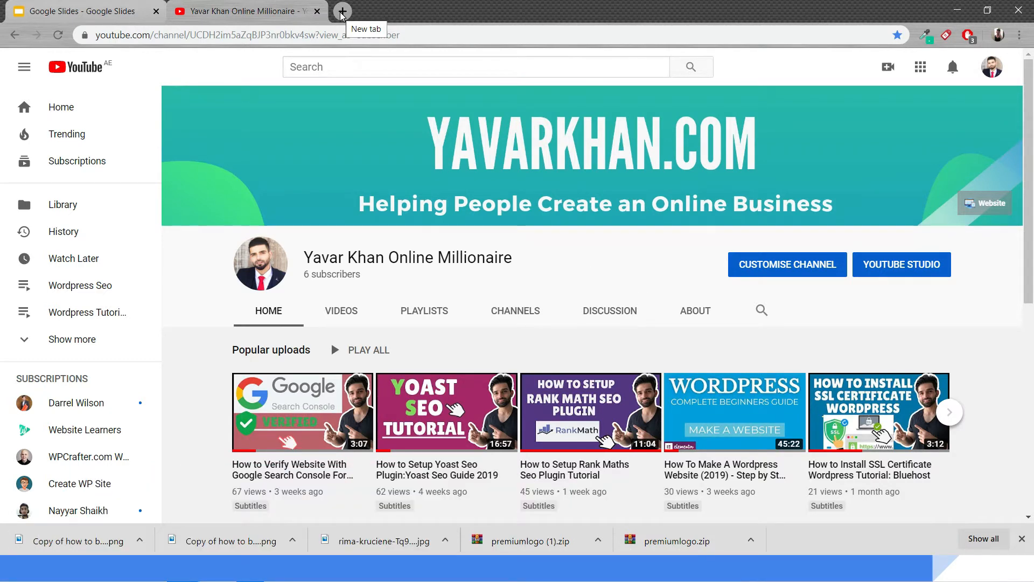
Open bluehost.com in a new browser tab
click(342, 11)
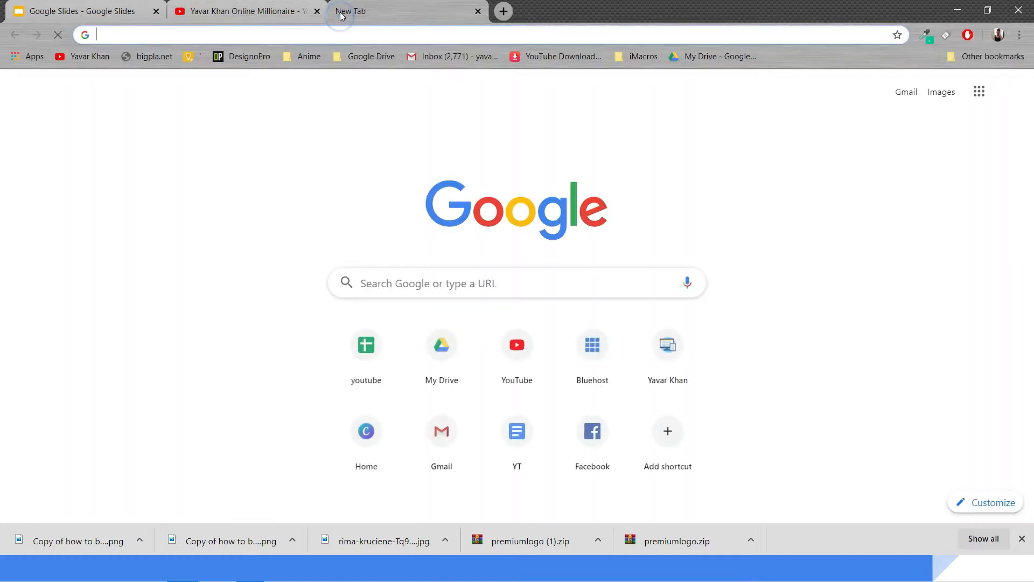
text(ble)
key(Return)
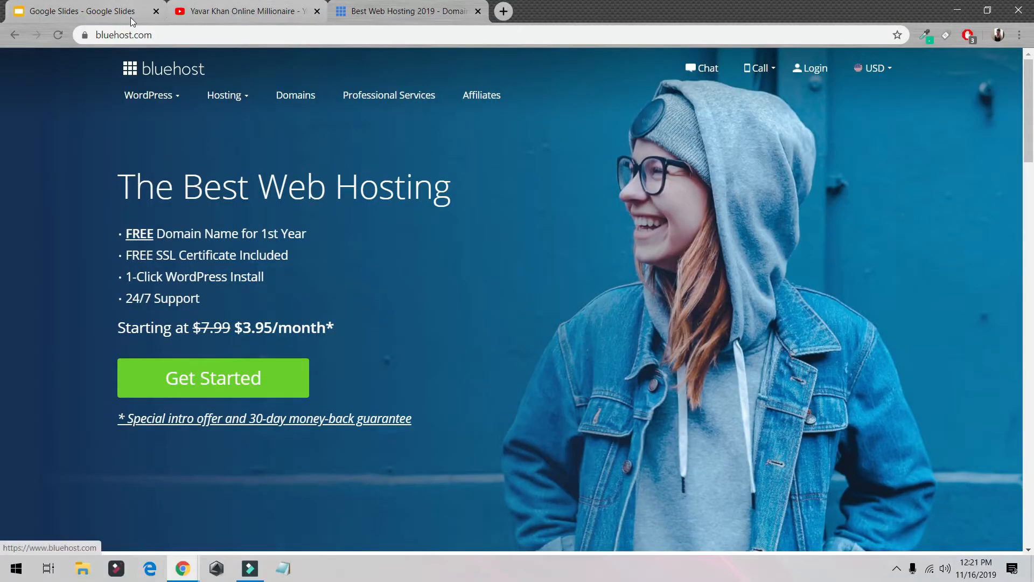
Highlight the free domain and 1-Click WordPress Install features listed on the home page
mouse_move(154, 95)
click(149, 35)
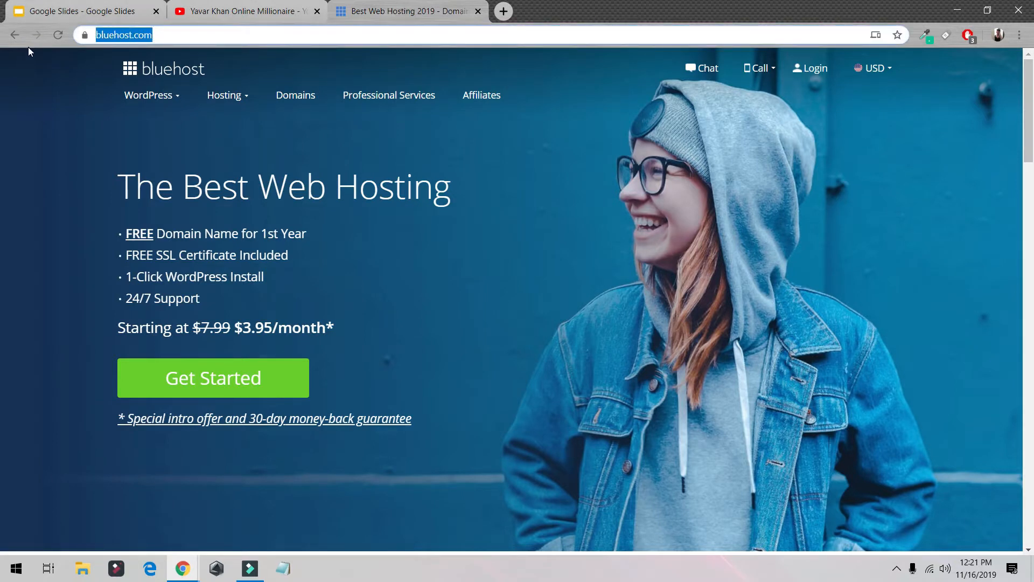
drag(308, 234, 131, 234)
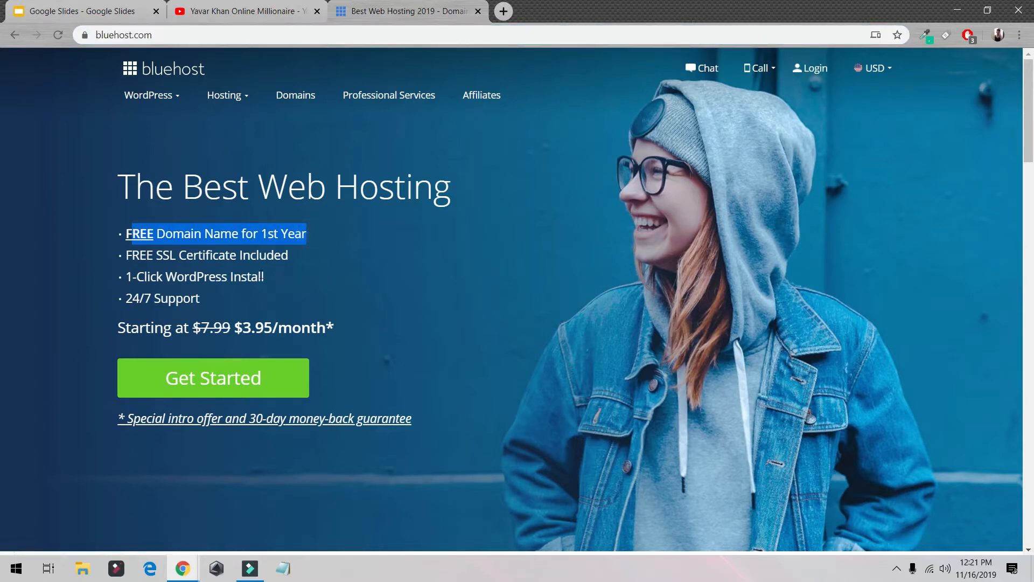
drag(263, 277, 113, 277)
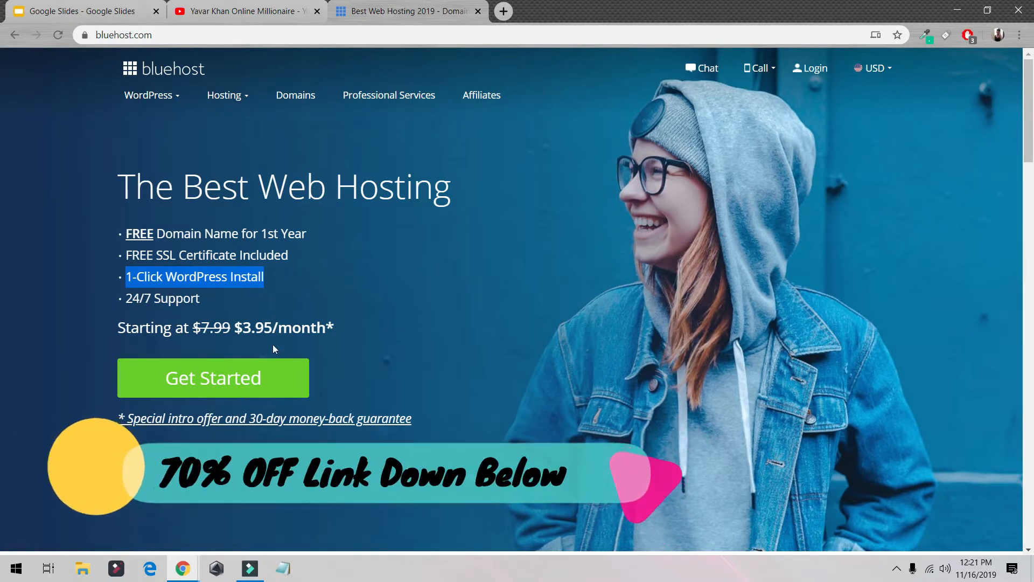
Start the signup and choose the Prime hosting plan
click(229, 373)
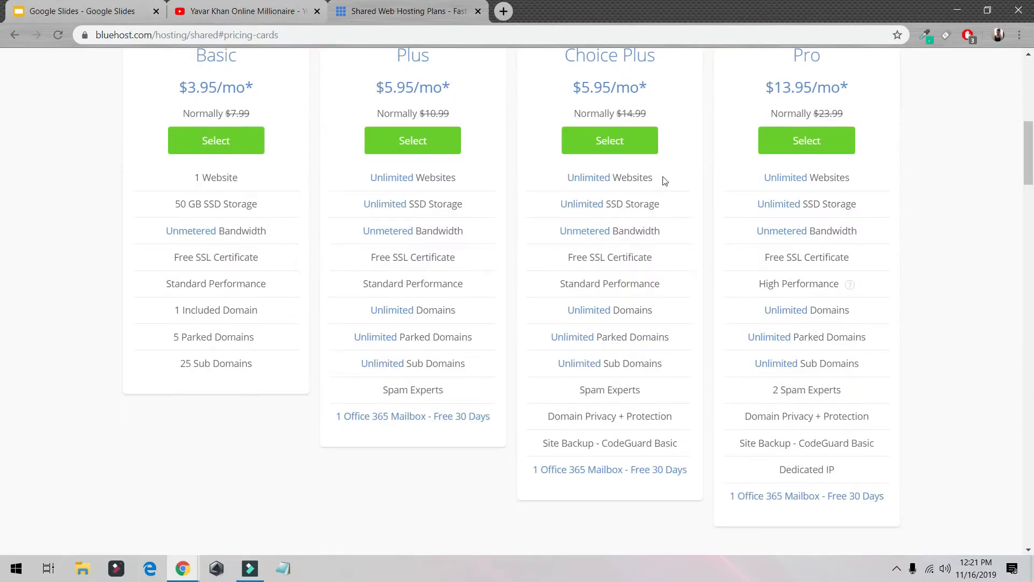
click(618, 139)
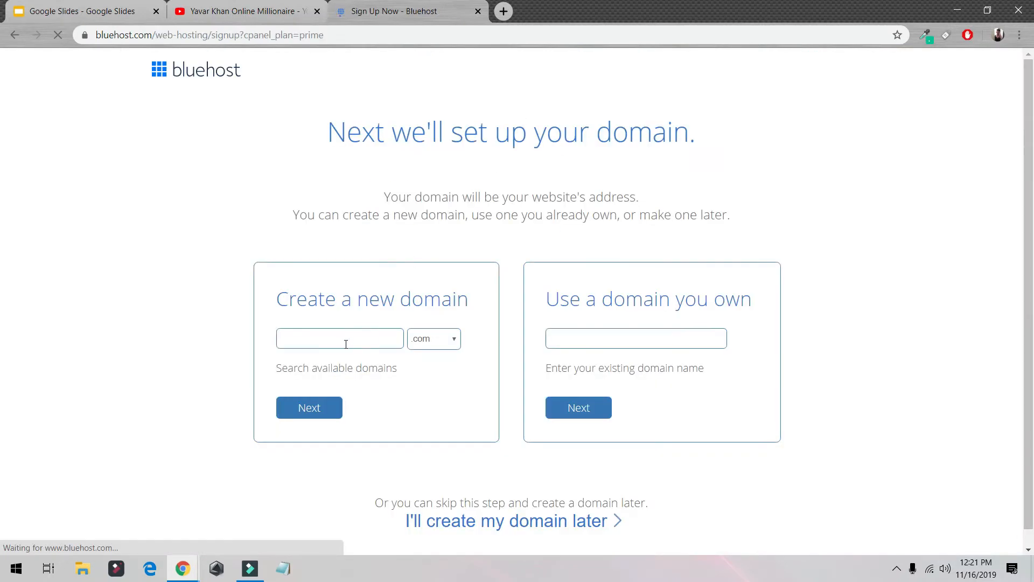
Enter a new .com domain name in the create-a-new-domain box and continue
click(347, 343)
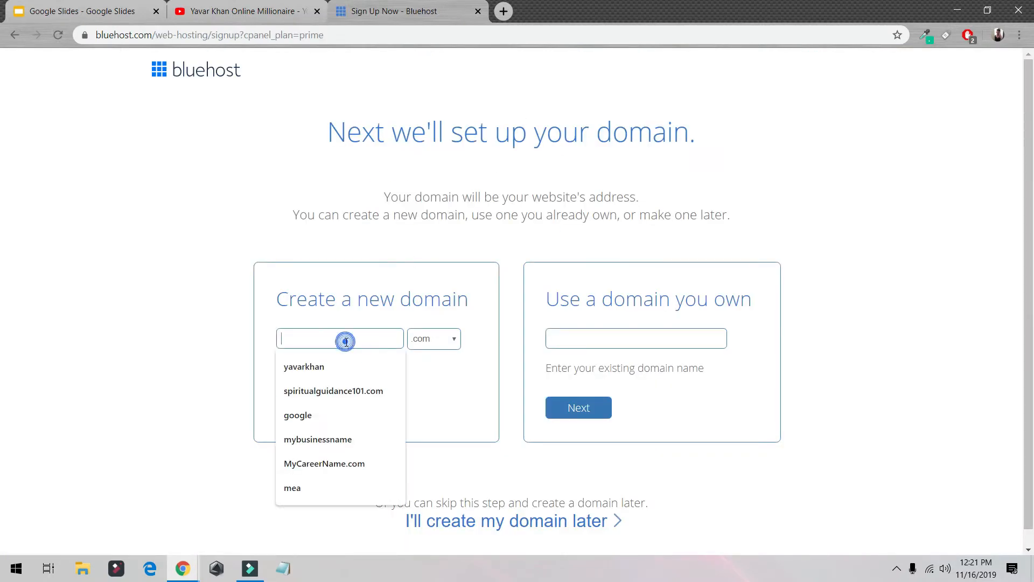
click(336, 367)
text(123123)
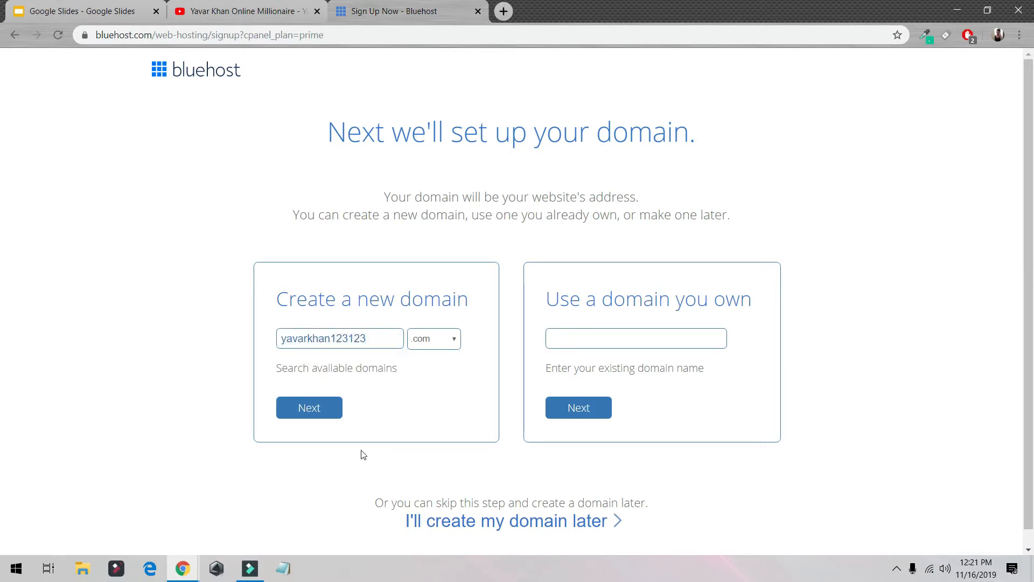
click(313, 410)
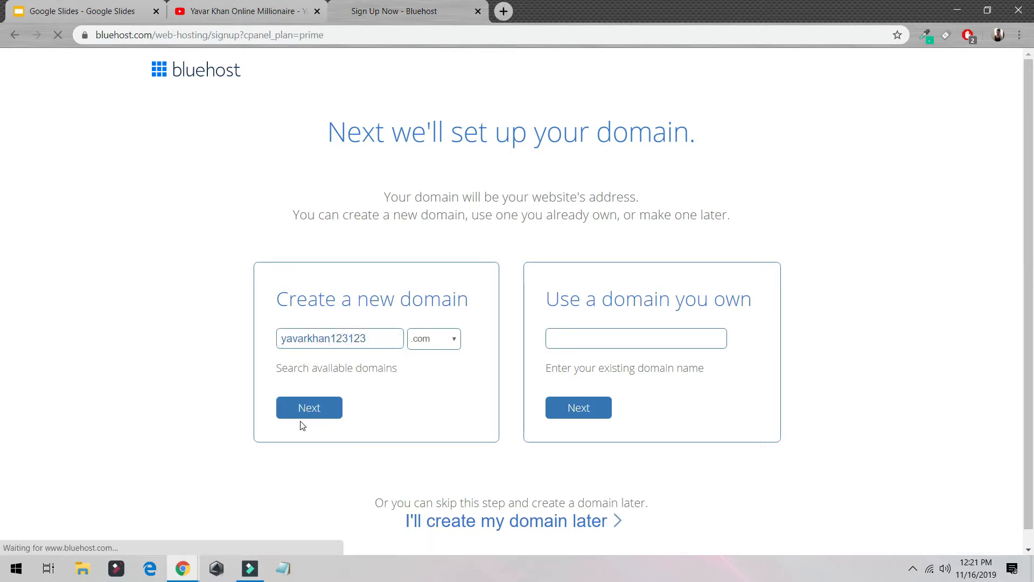
Review the account information form, the Prime 12 month plan and the package extras
scroll(481, 293, down, 5)
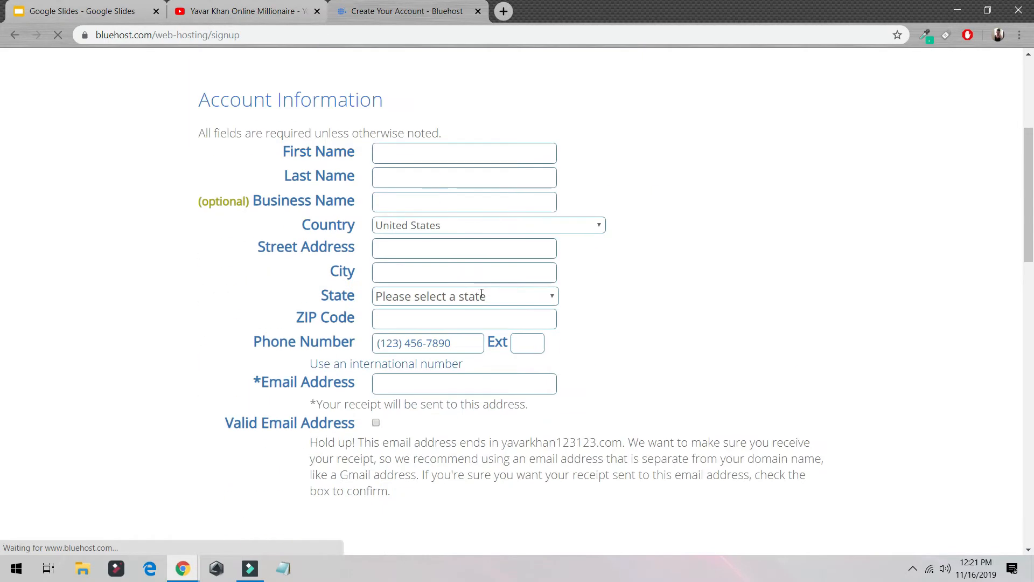
scroll(482, 293, down, 10)
click(473, 102)
click(450, 119)
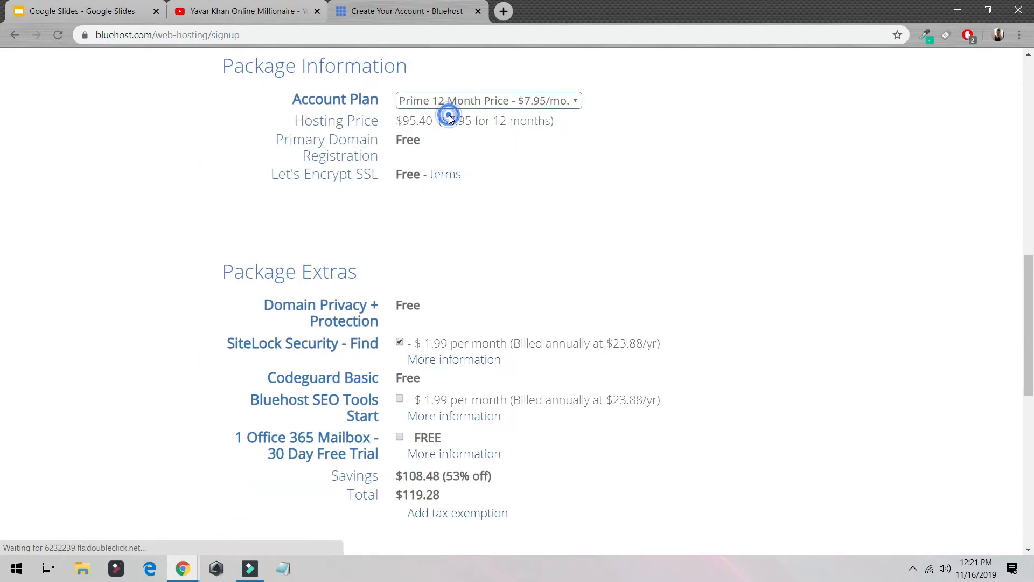
scroll(389, 182, down, 10)
scroll(423, 67, up, 10)
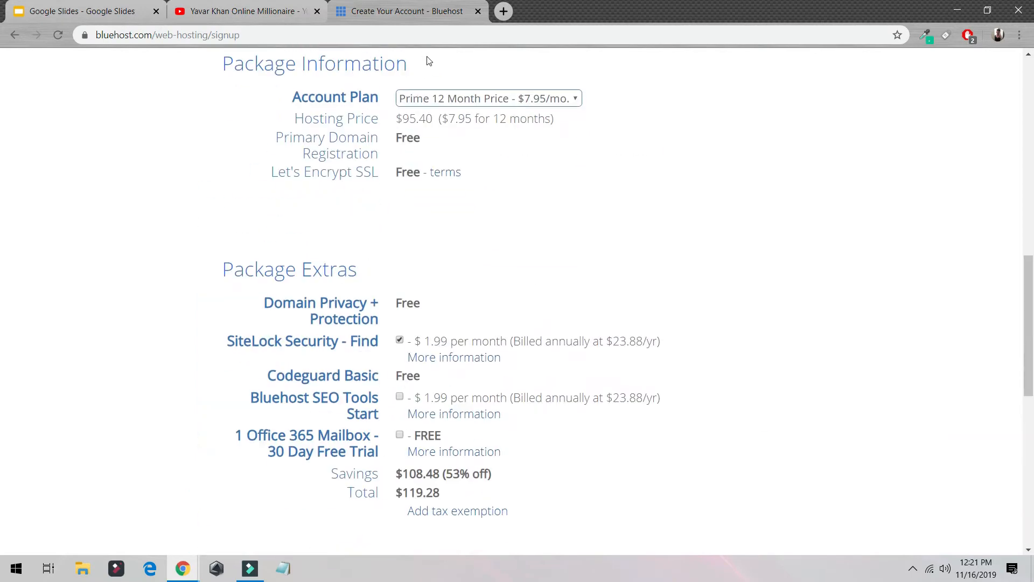
Return to bluehost.com and log in to the Bluehost portal
click(429, 39)
text(blue)
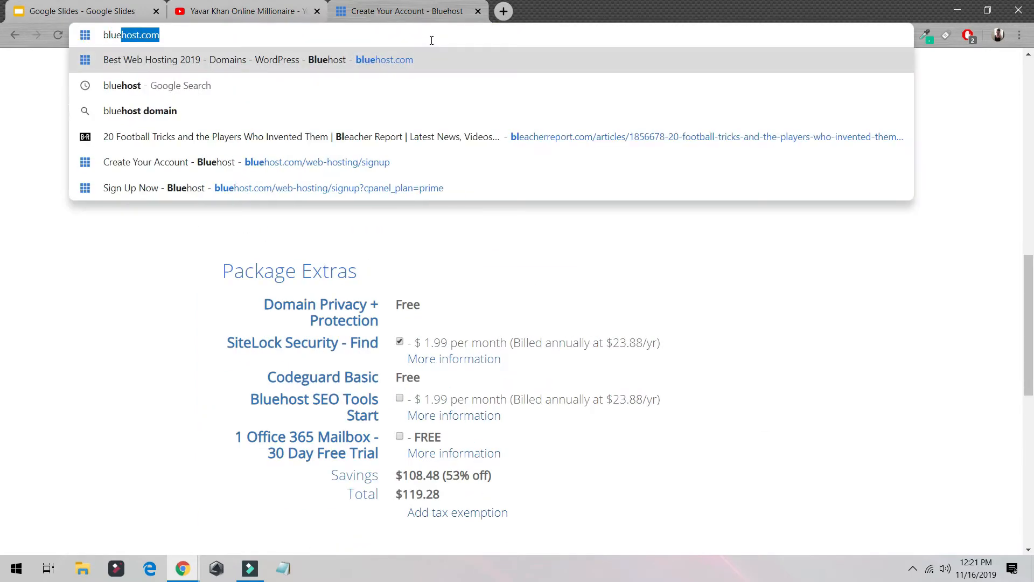
key(Return)
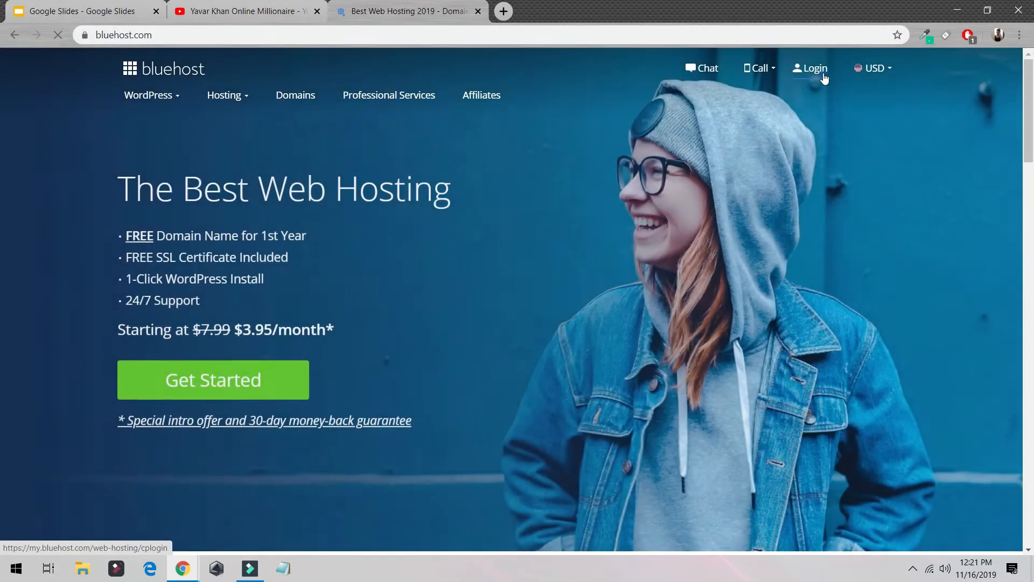
click(824, 78)
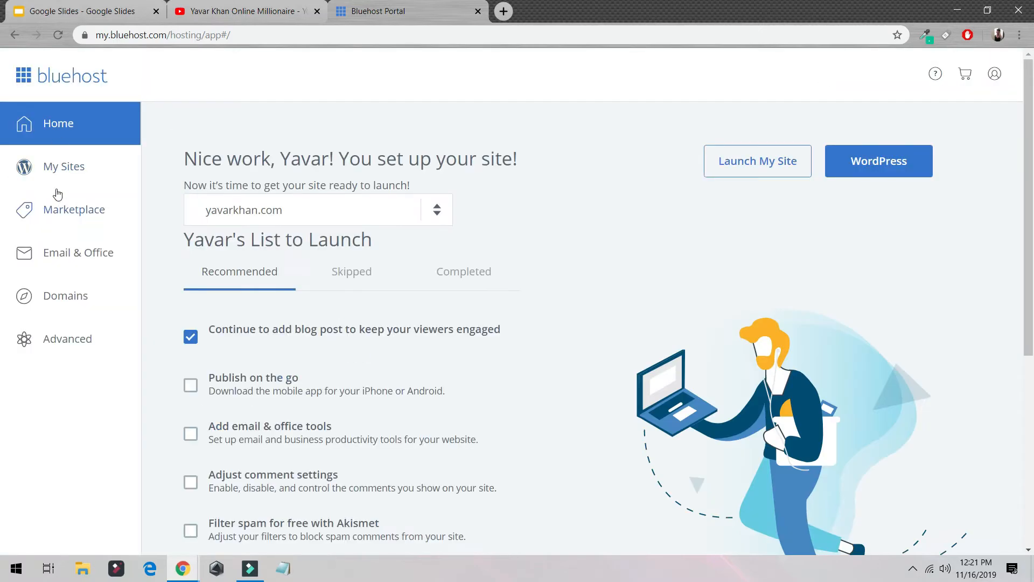
Create a new WordPress site from My Sites named fashion with the tagline fascio and continue
click(65, 172)
click(927, 141)
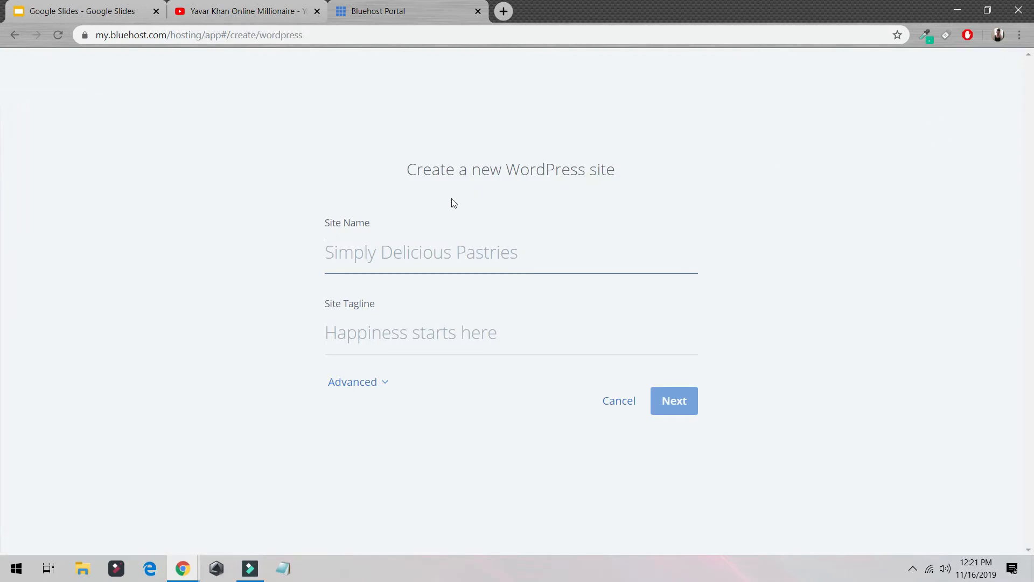
text(Fit)
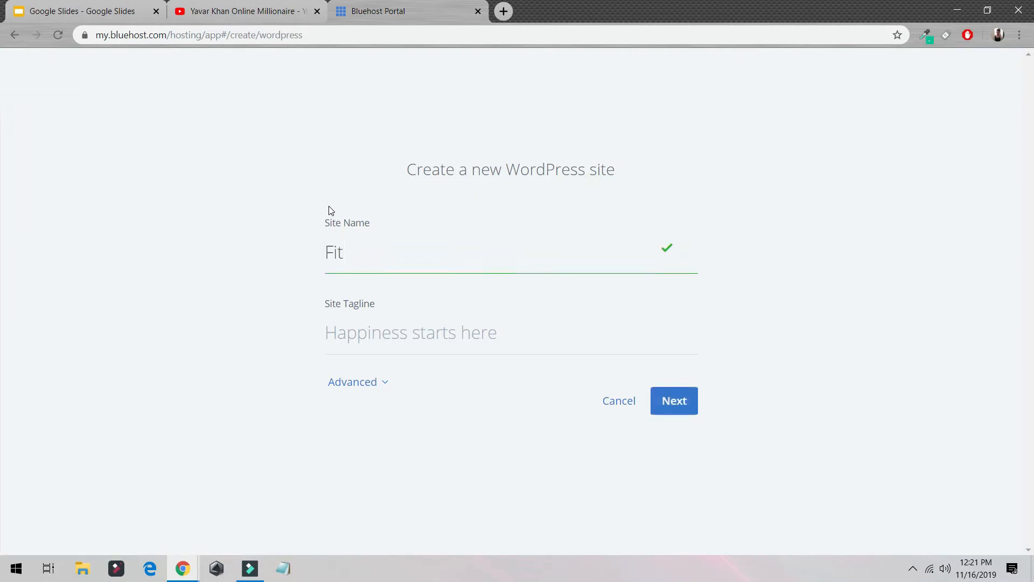
key(BackSpace)
key(BackSpace)
key(BackSpace)
text(fashion)
key(Tab)
text(f)
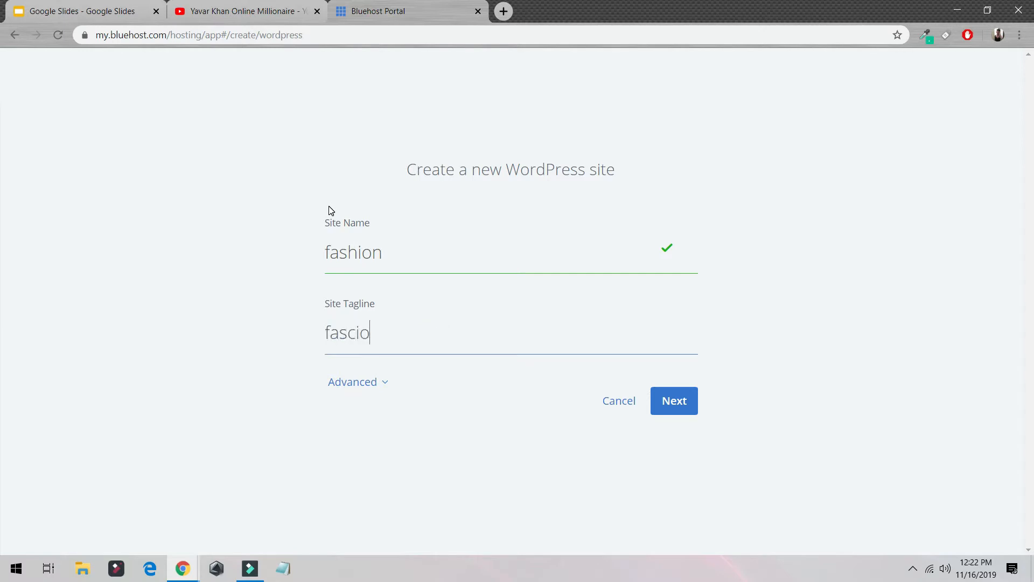
key(Return)
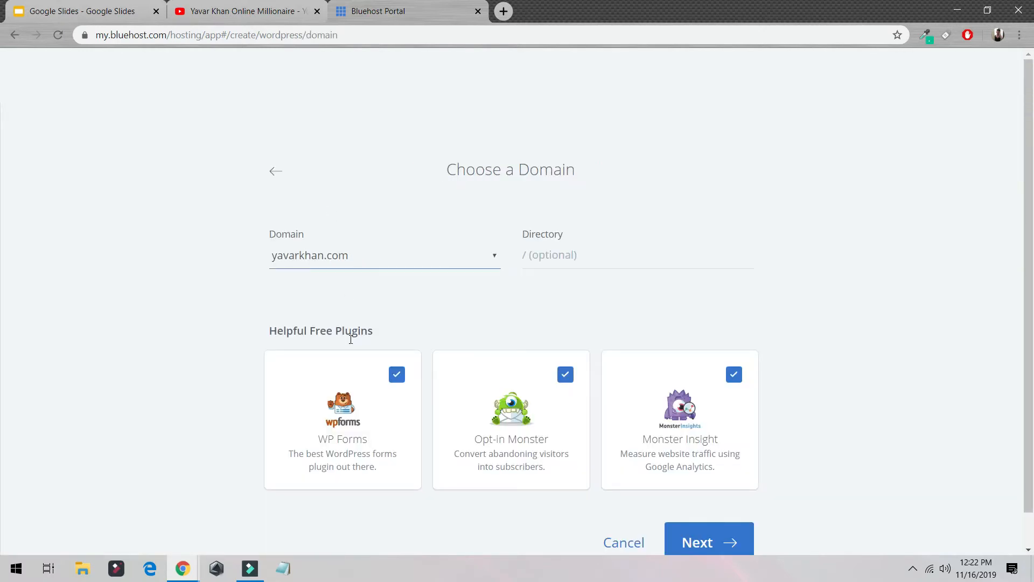
Deselect the three free plugins, set the directory to /fashion123 and proceed with the installation
click(397, 375)
click(566, 376)
click(732, 375)
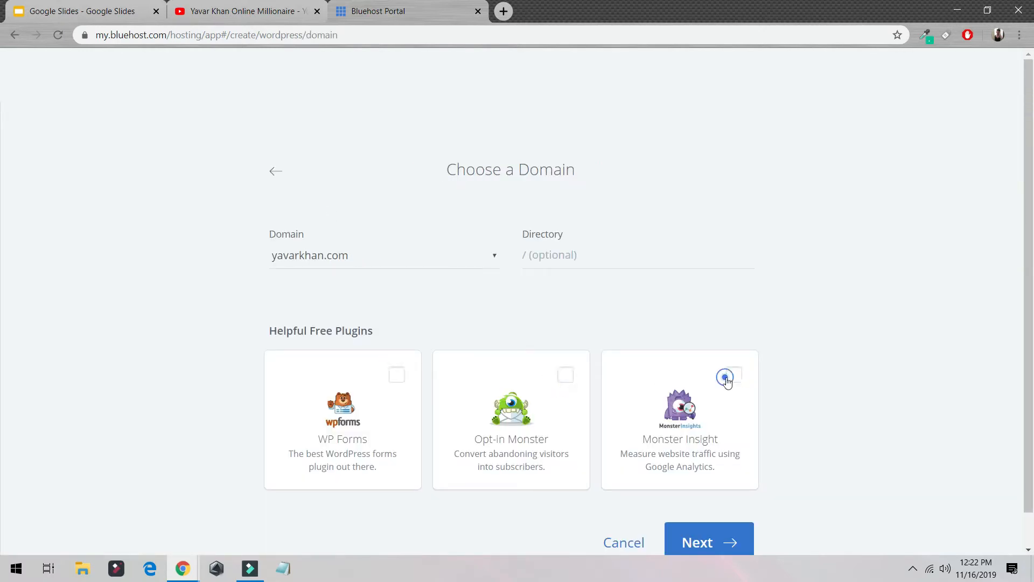
click(594, 253)
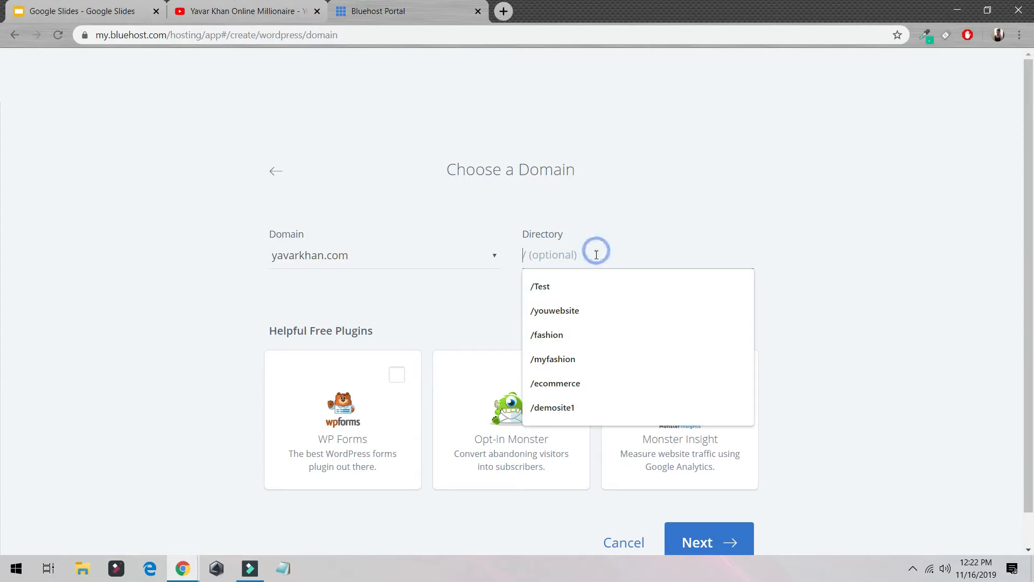
click(585, 339)
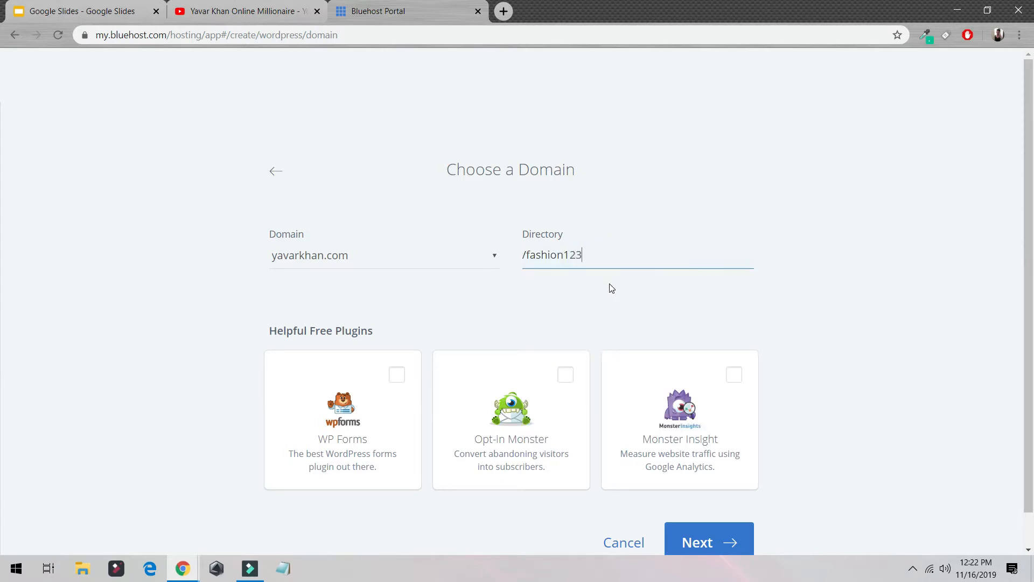
click(717, 536)
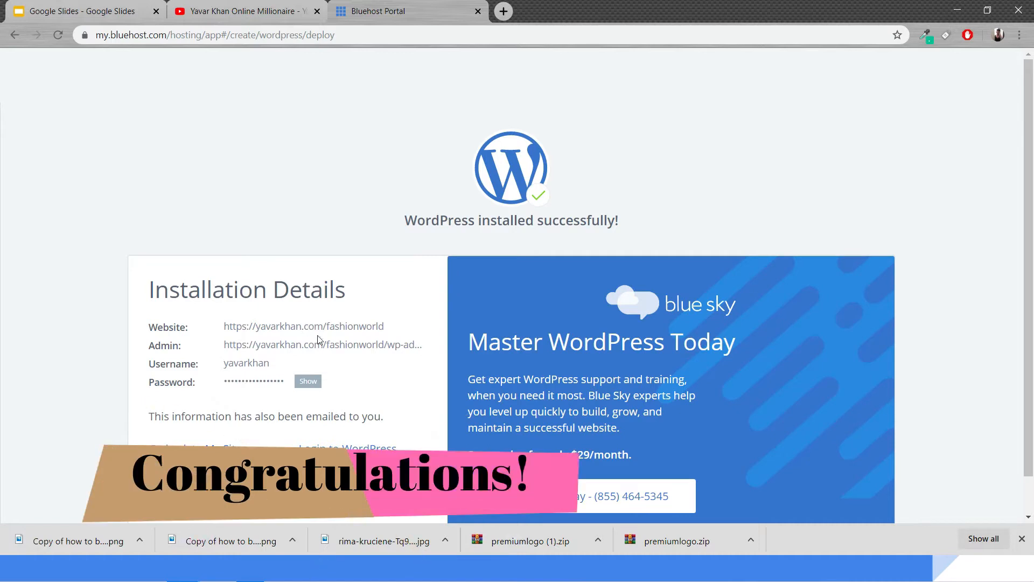
Log in to the new site's WordPress dashboard
scroll(318, 339, down, 1)
click(357, 415)
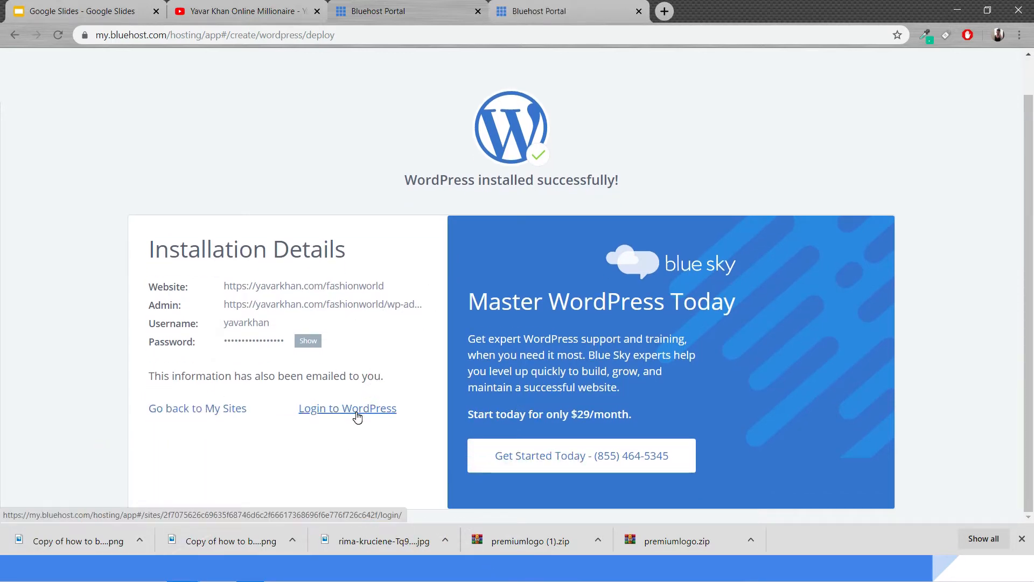
click(602, 12)
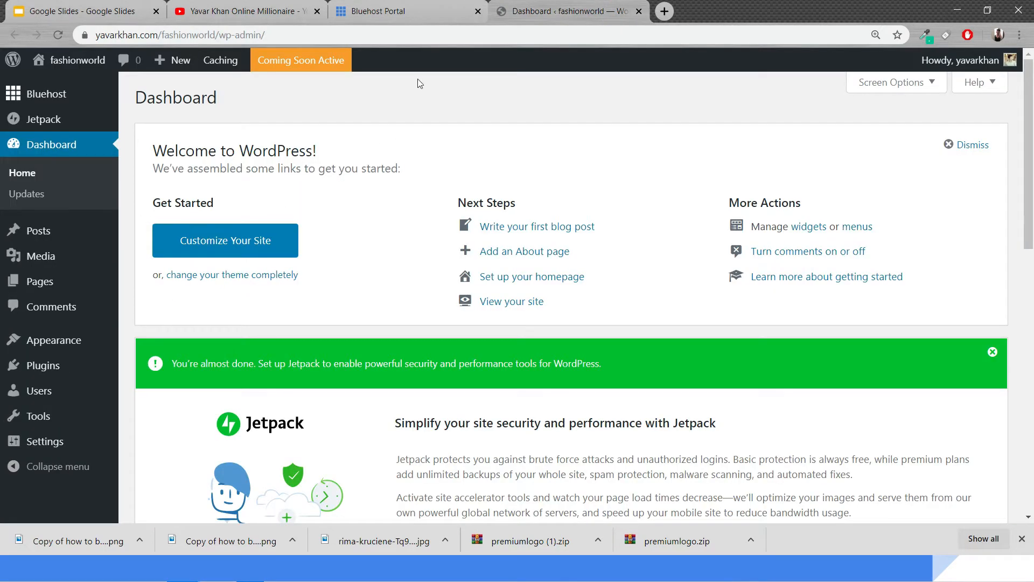
Set the permalink structure to Post name and save the changes
mouse_move(44, 442)
click(144, 461)
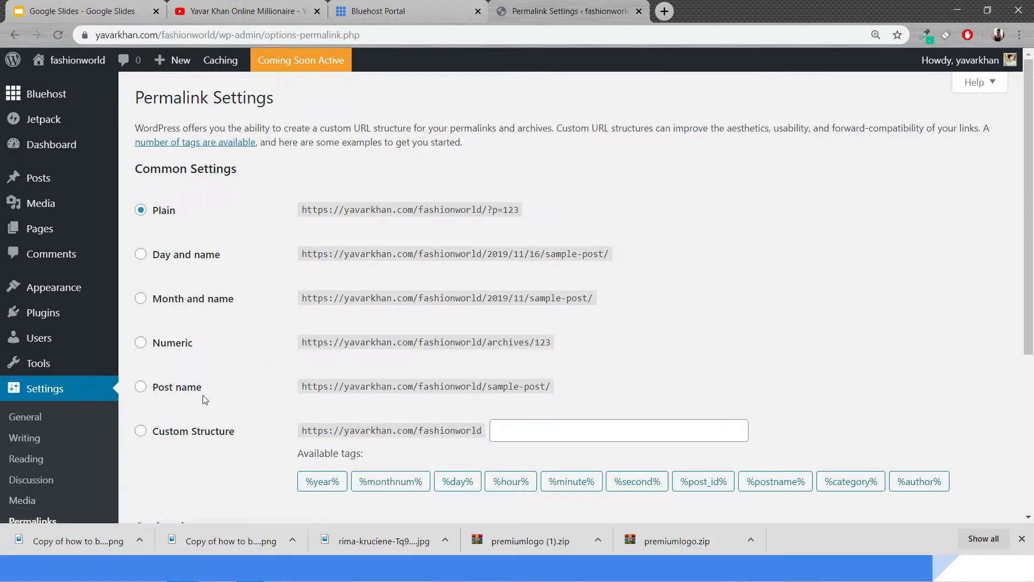
click(198, 386)
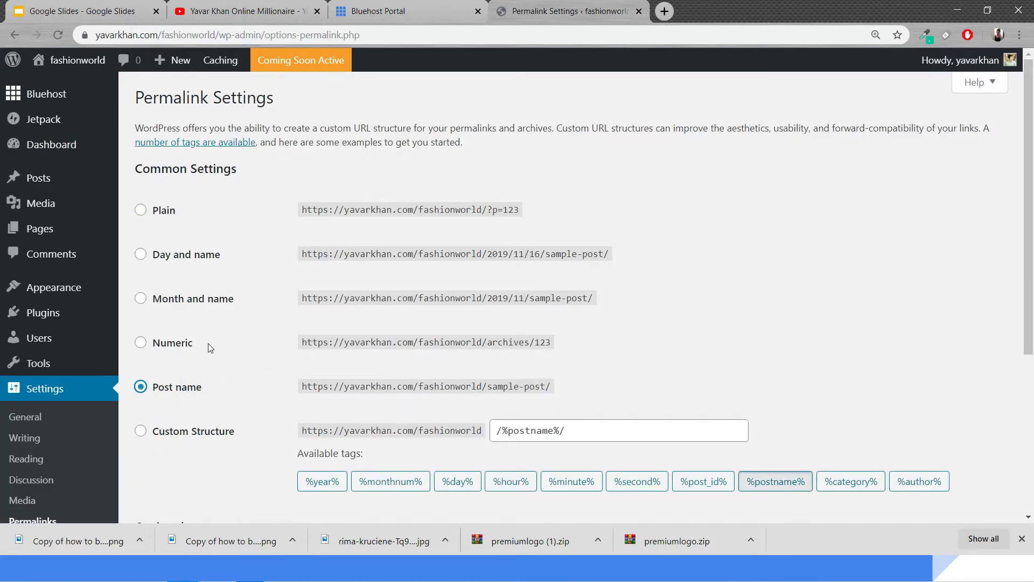
scroll(214, 378, down, 5)
click(178, 445)
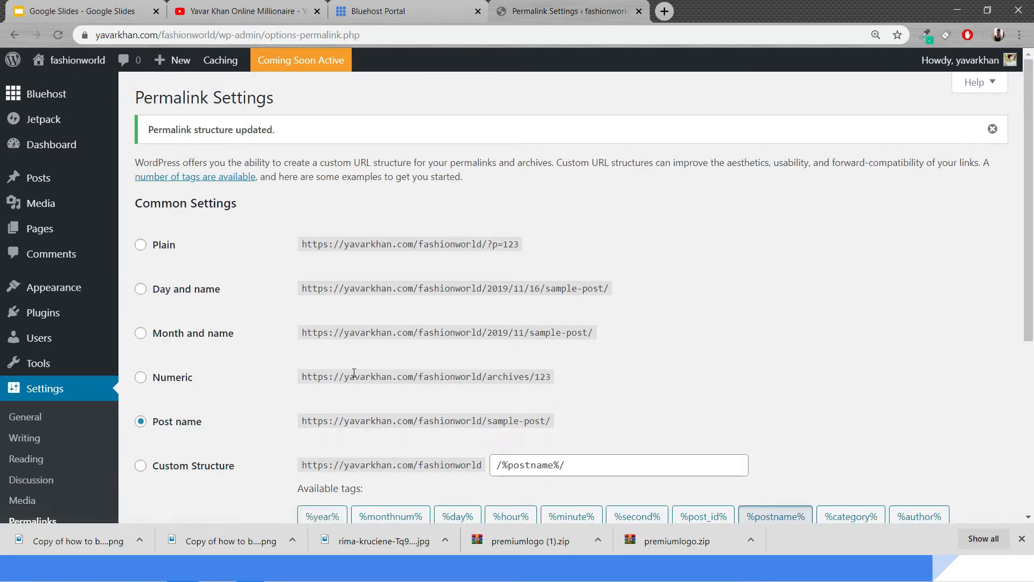
Copy the site's address and preview the site in an incognito window
drag(482, 421, 560, 423)
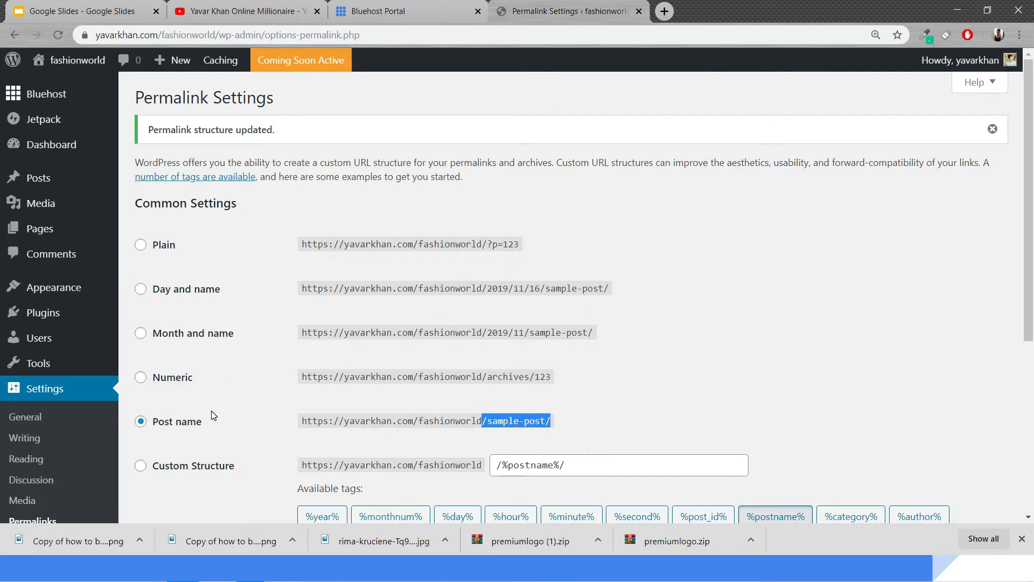
click(294, 69)
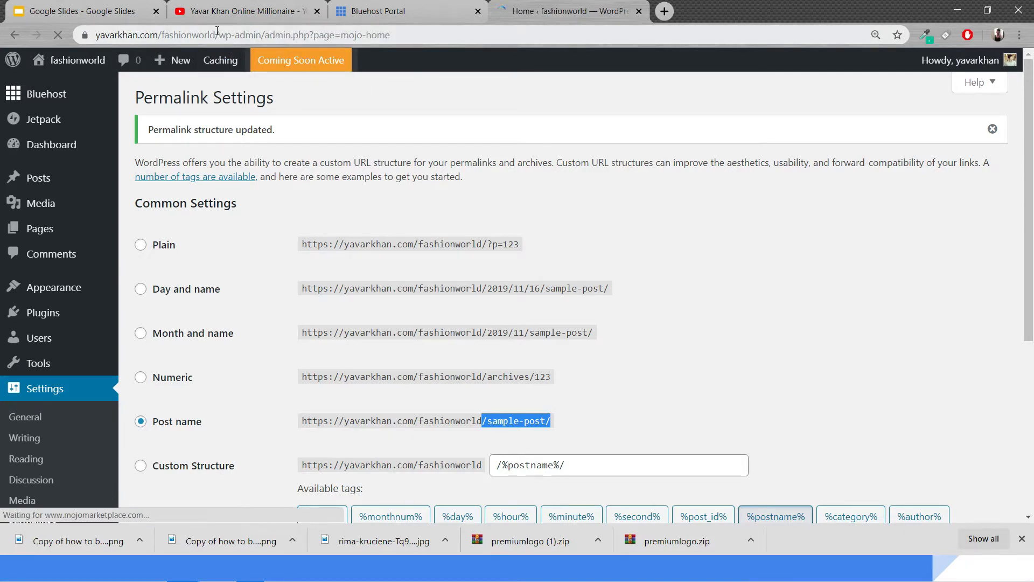
drag(216, 33, 54, 5)
key(ctrl+c)
key(ctrl+shift+n)
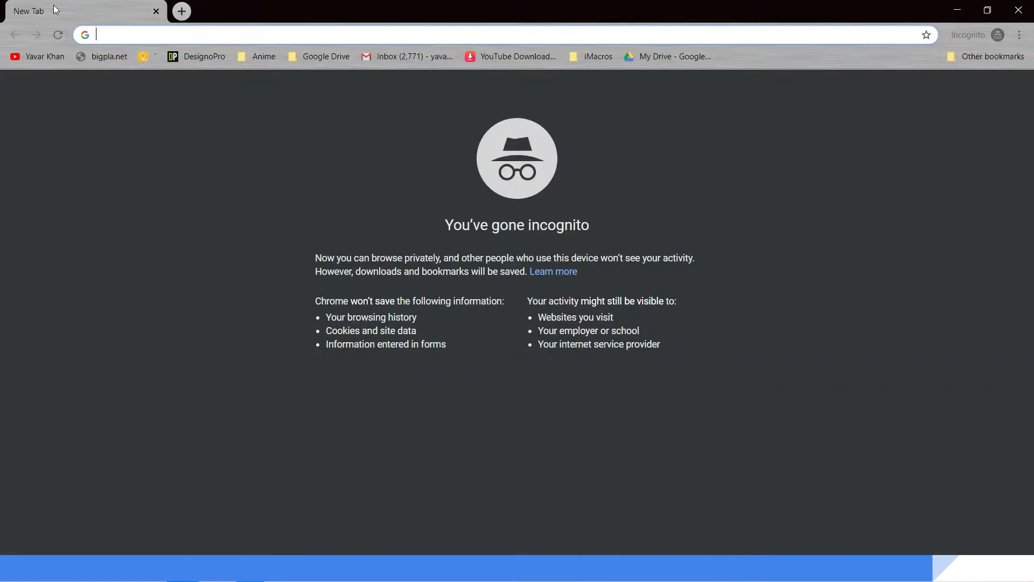
key(ctrl+v)
key(Return)
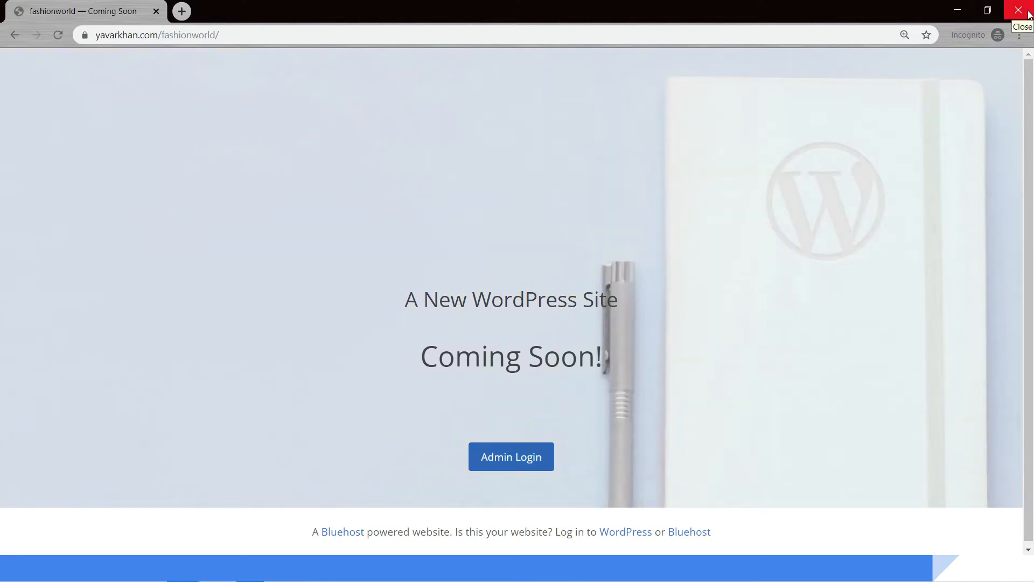
Close the incognito preview and launch the site from the Bluehost home page
click(1029, 14)
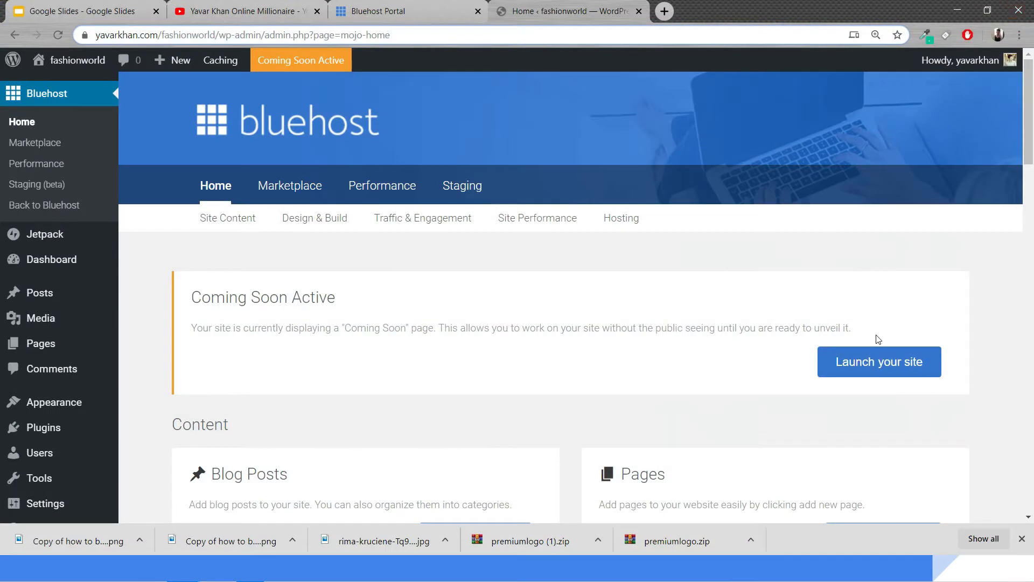
click(884, 360)
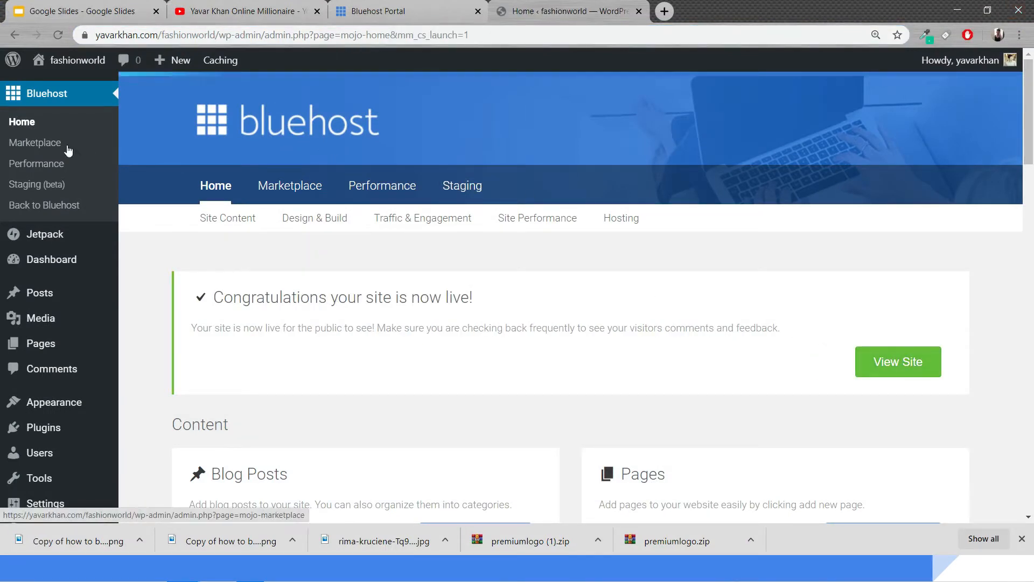
Open the live site in a new tab, scroll through it, and return to the dashboard
mouse_move(73, 65)
middle_click(76, 85)
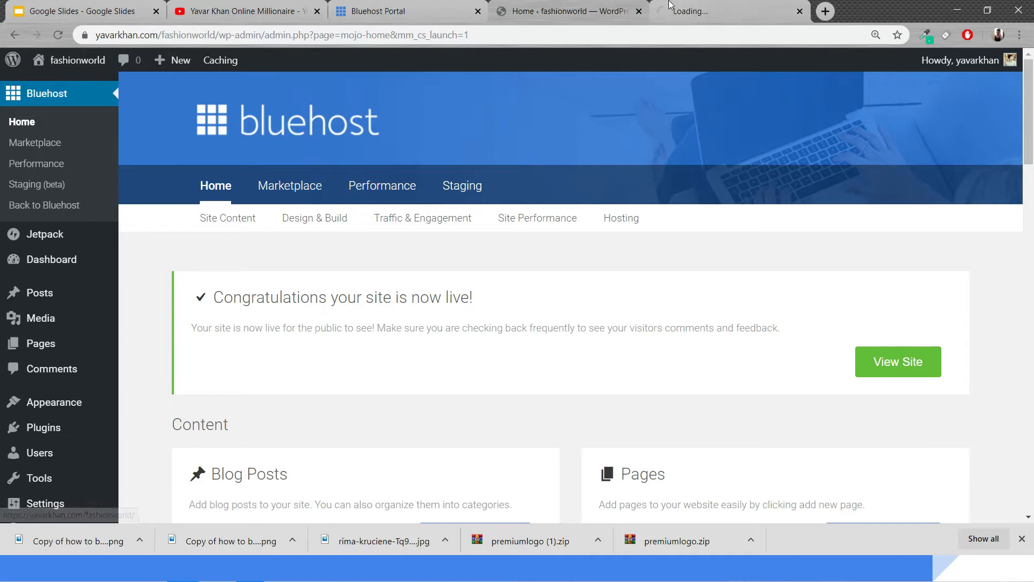
click(668, 15)
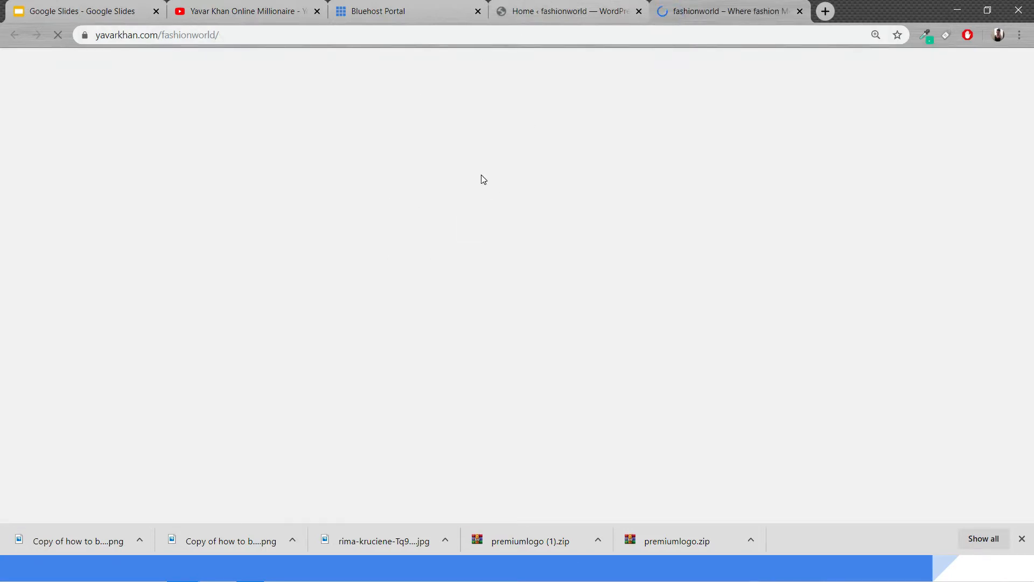
scroll(407, 210, down, 5)
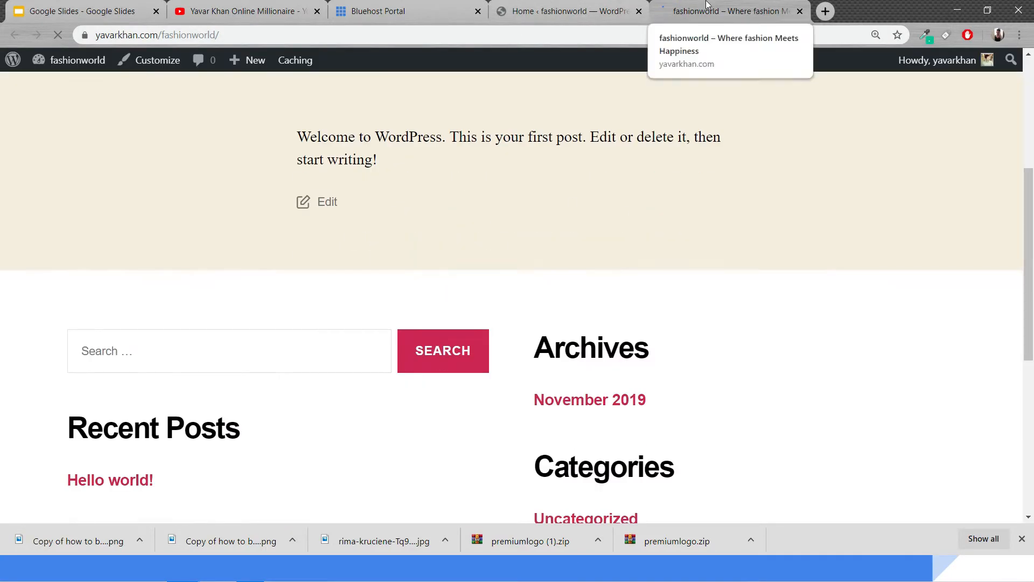
click(538, 11)
Search the theme library for astra, then install and activate the Astra theme
mouse_move(59, 402)
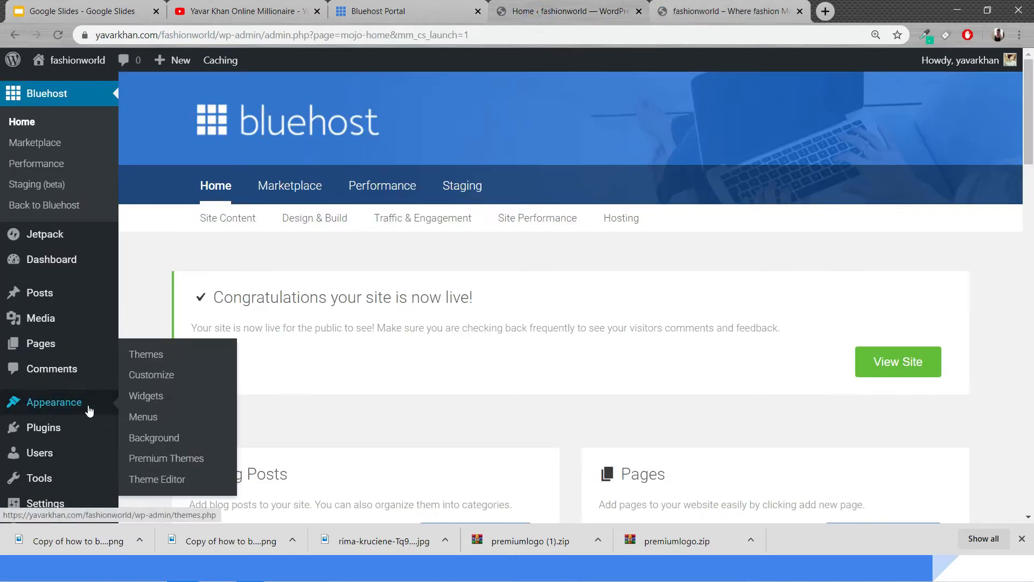
click(154, 353)
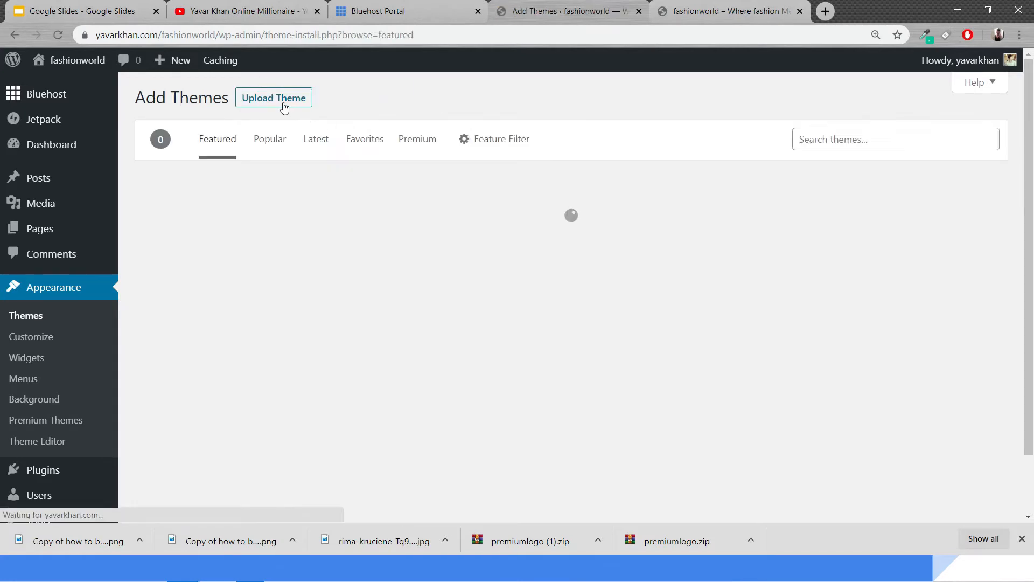
click(815, 146)
text(as)
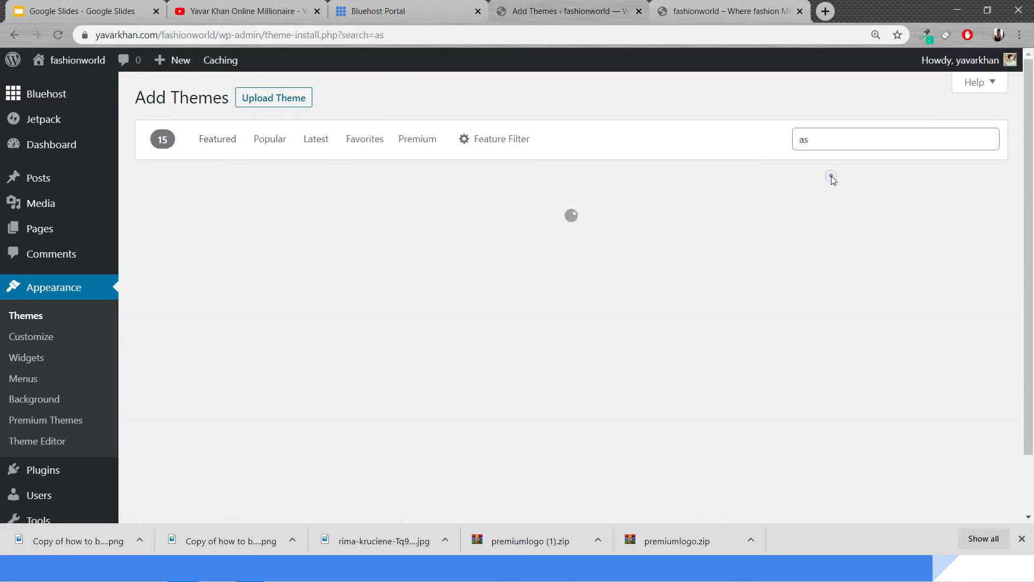
click(830, 138)
click(822, 180)
text(+)
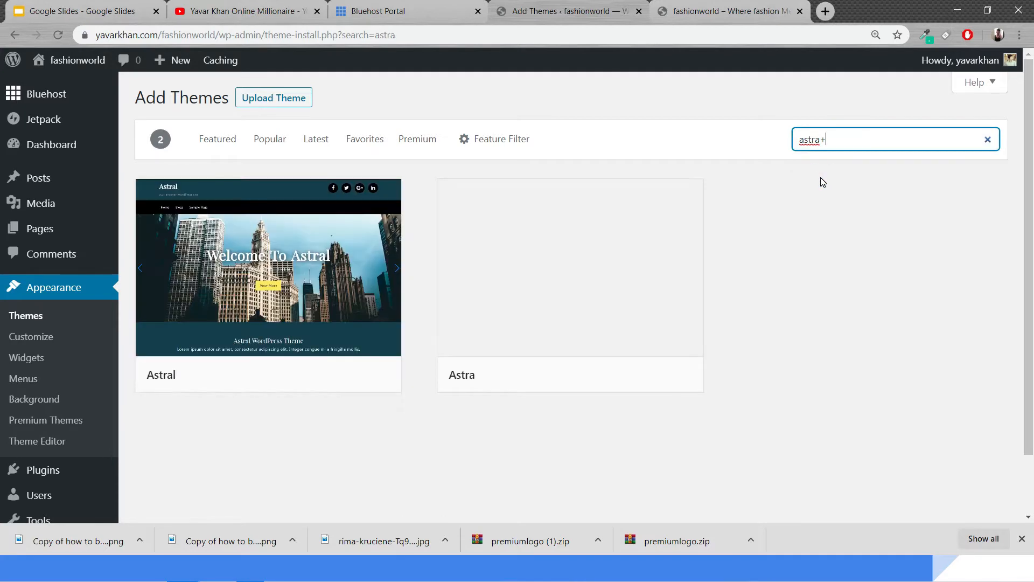
drag(858, 139, 817, 139)
key(BackSpace)
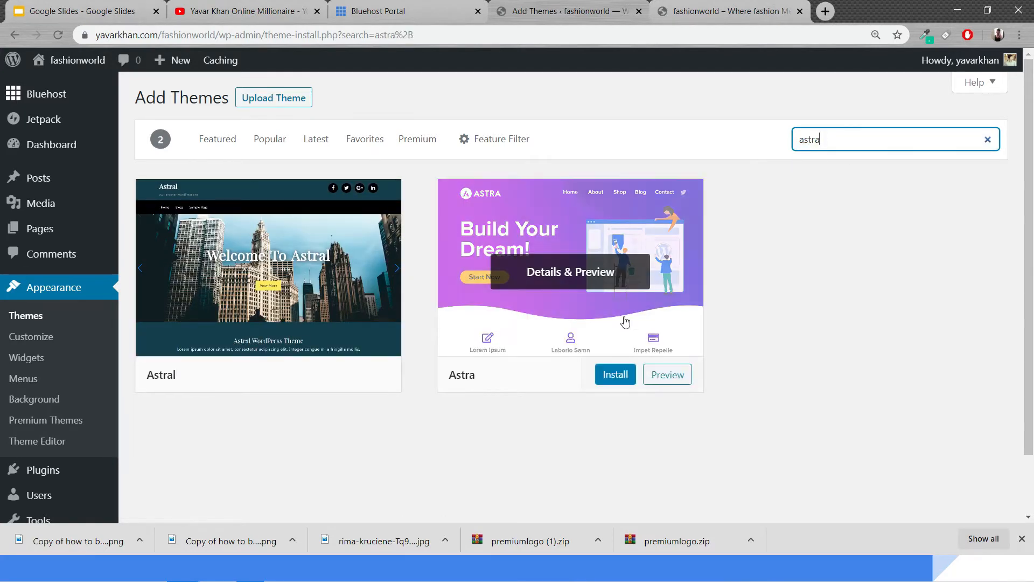
click(599, 376)
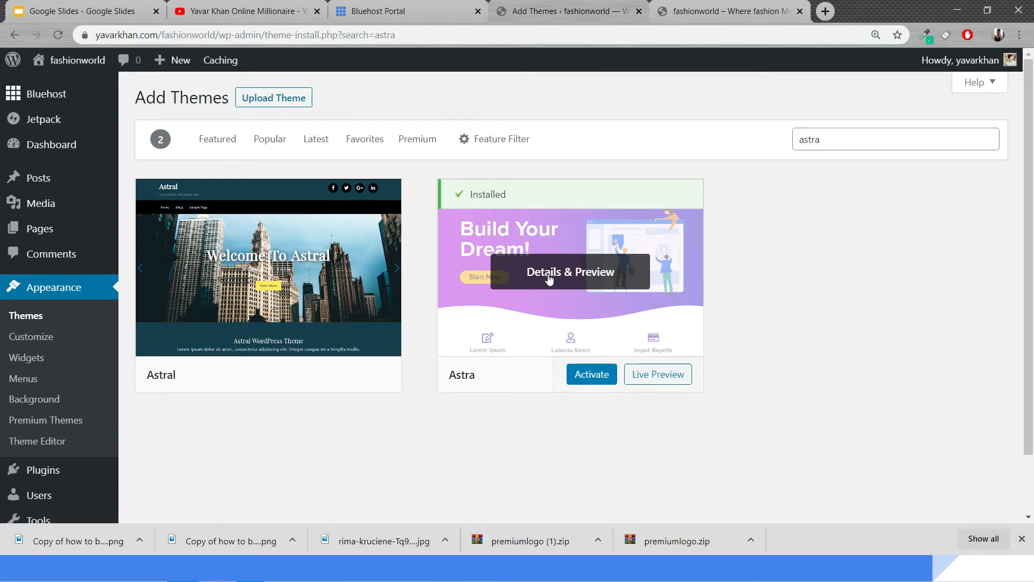
click(592, 375)
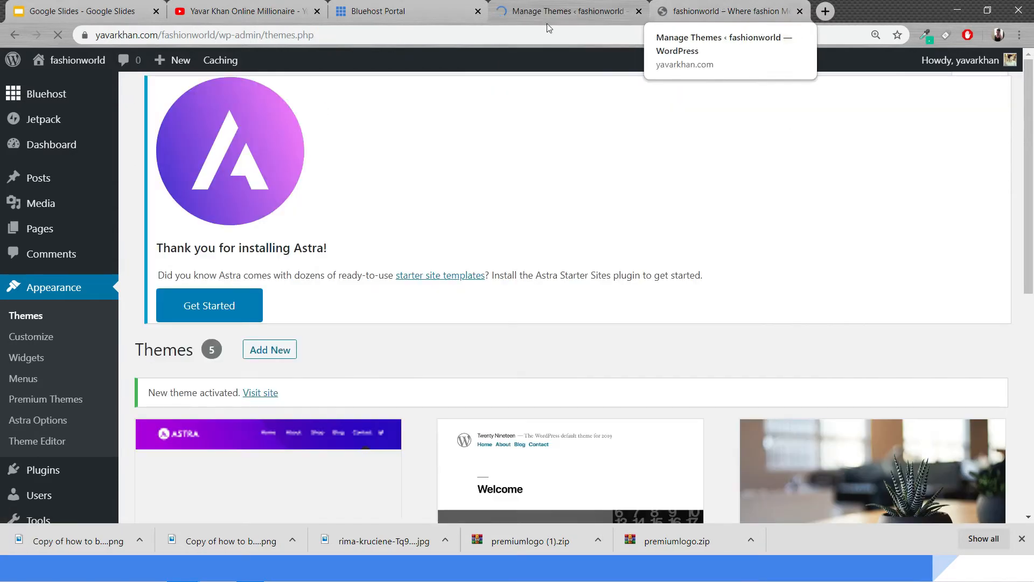
Reload the live site tab to view the new theme, then return to the themes page
click(700, 6)
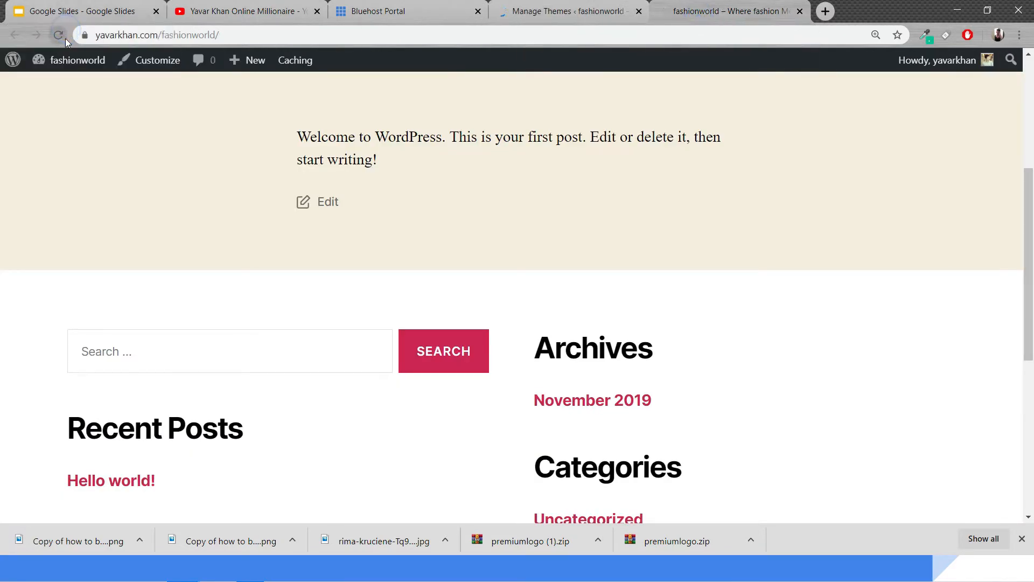
click(86, 63)
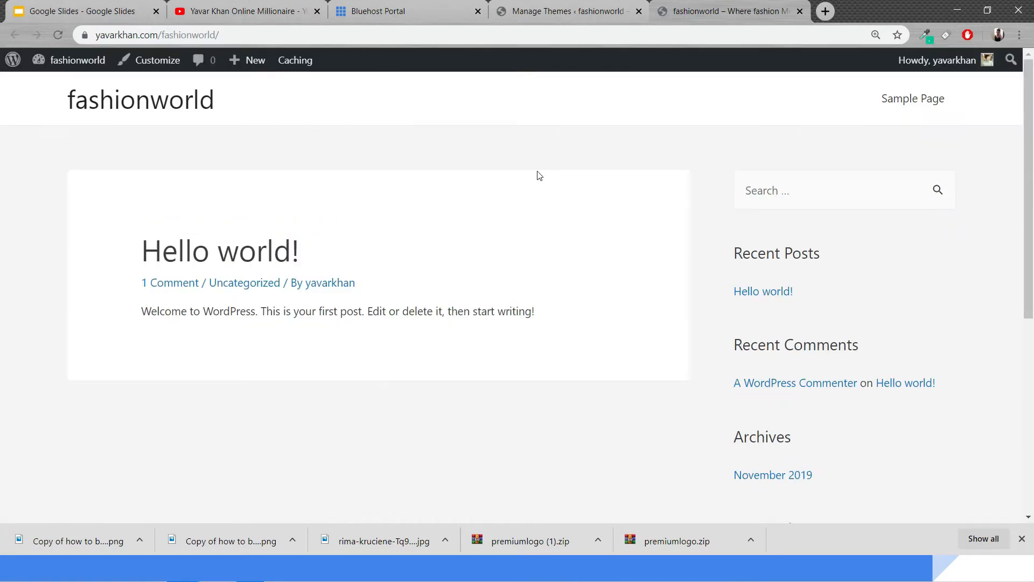
click(566, 4)
scroll(54, 339, down, 3)
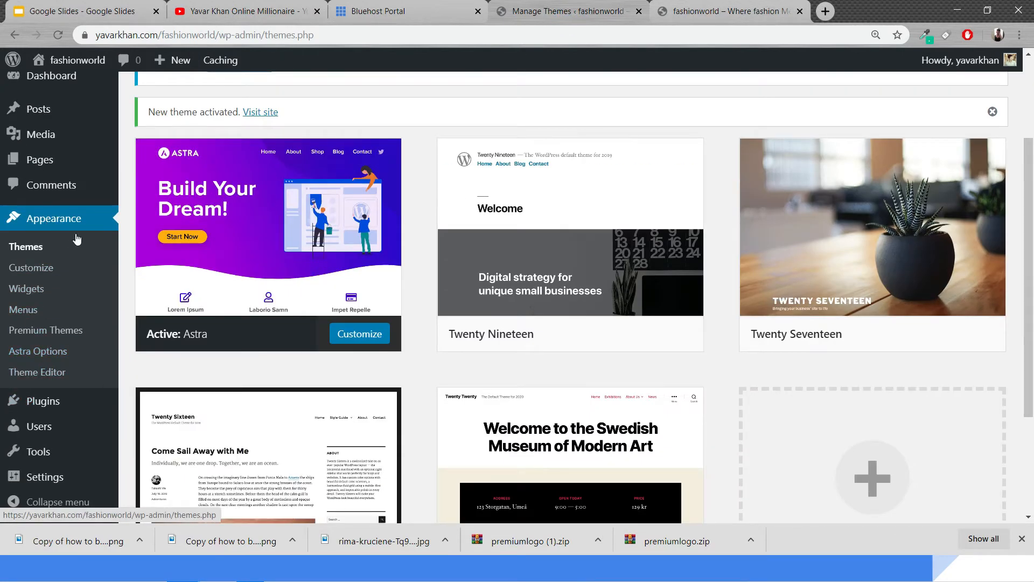
Install the Astra starter sites importer plugin from Astra Options and choose Elementor as the page builder
click(43, 356)
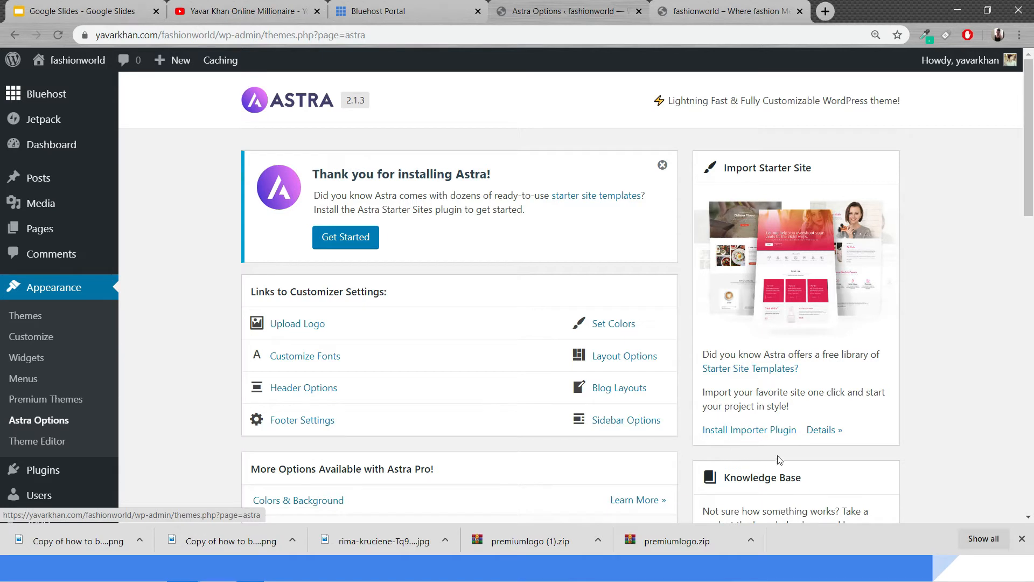
click(749, 430)
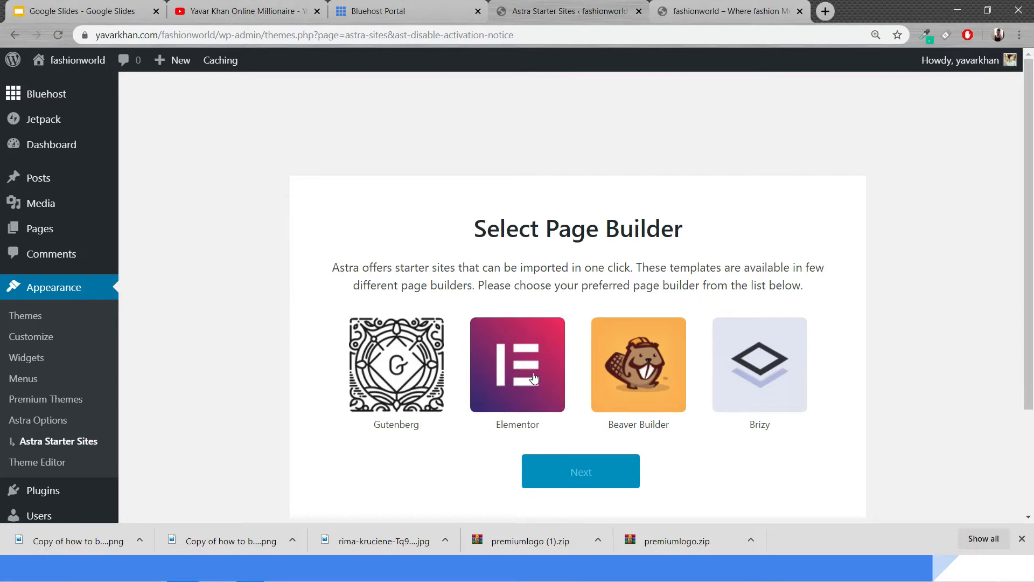
click(528, 382)
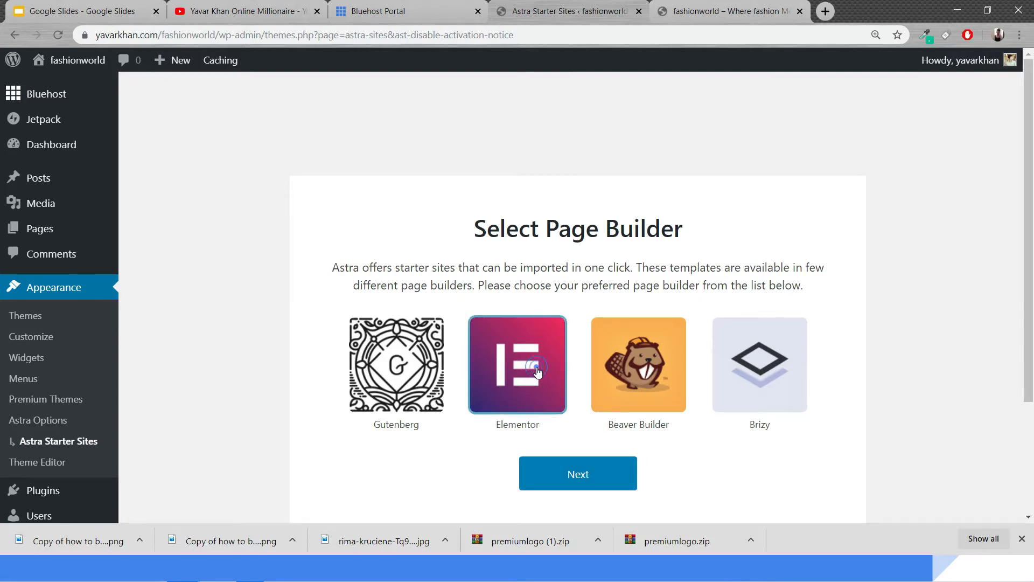
click(583, 467)
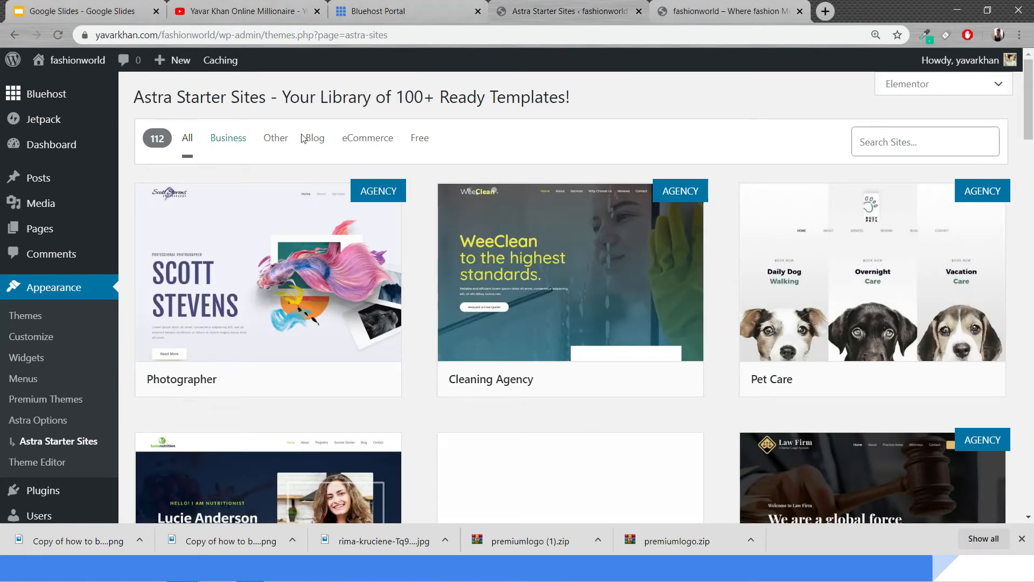
Import the Organic Store template from the eCommerce starter sites with all import options
click(366, 142)
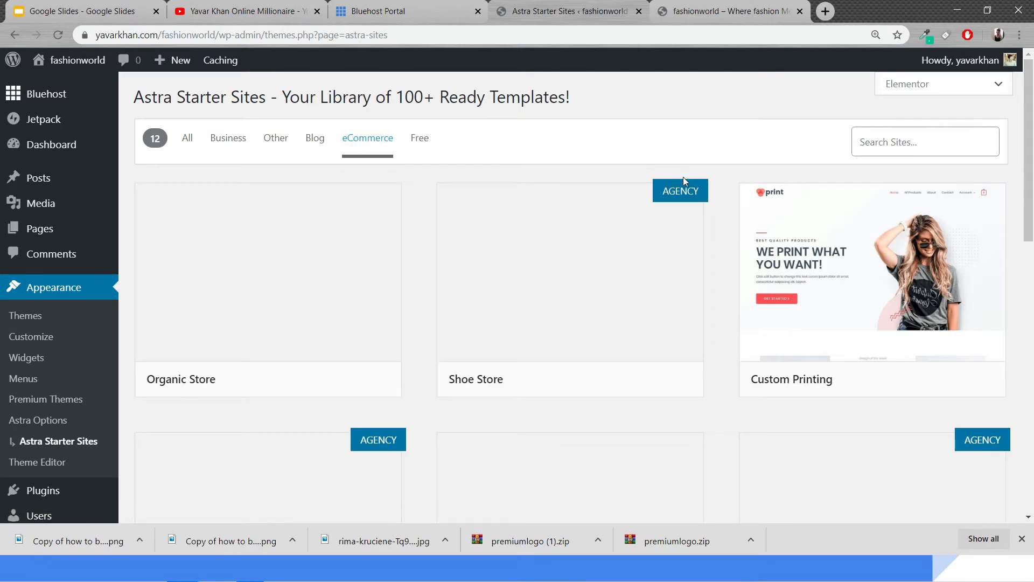
mouse_move(683, 213)
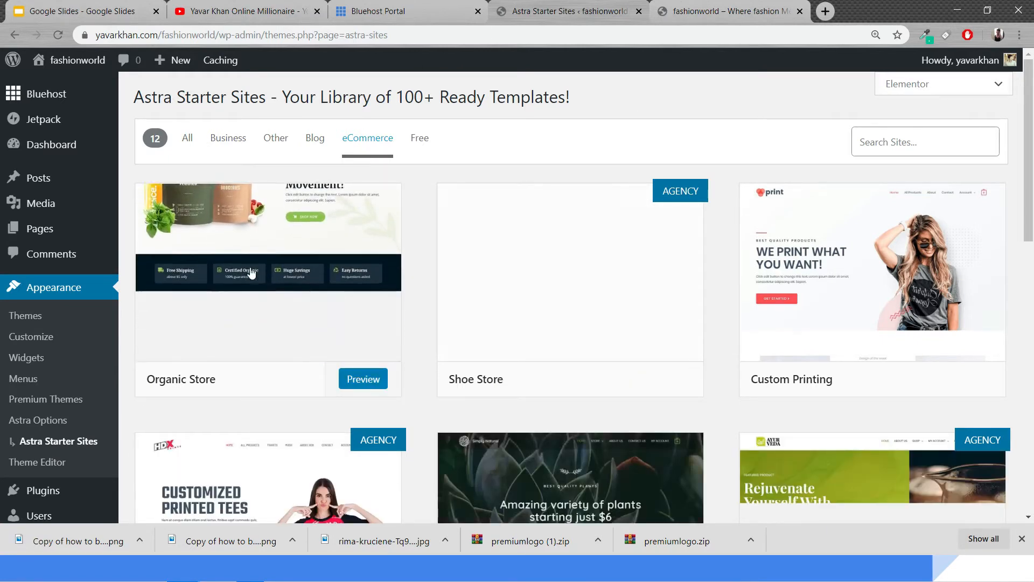
scroll(249, 271, down, 5)
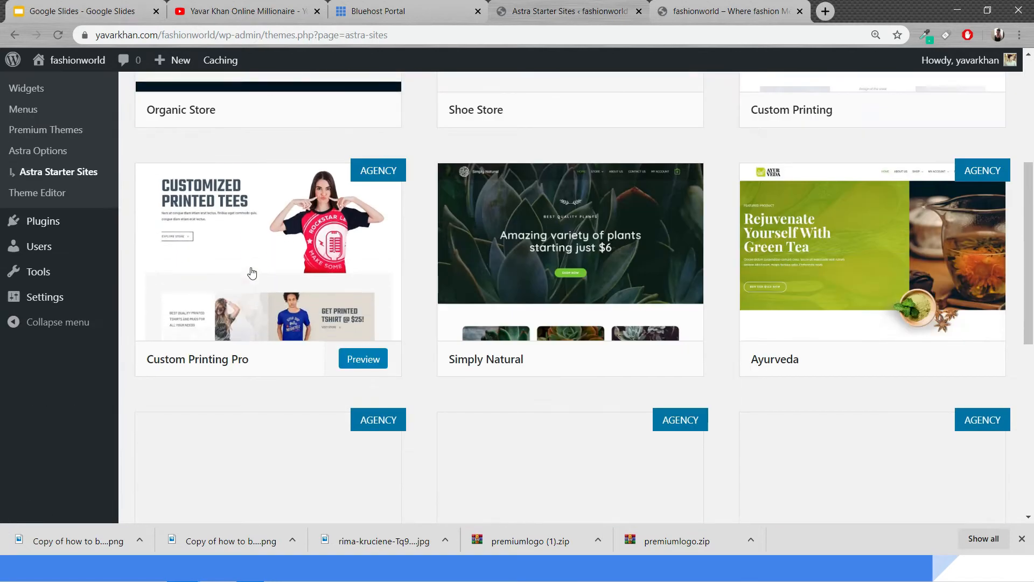
scroll(269, 272, up, 5)
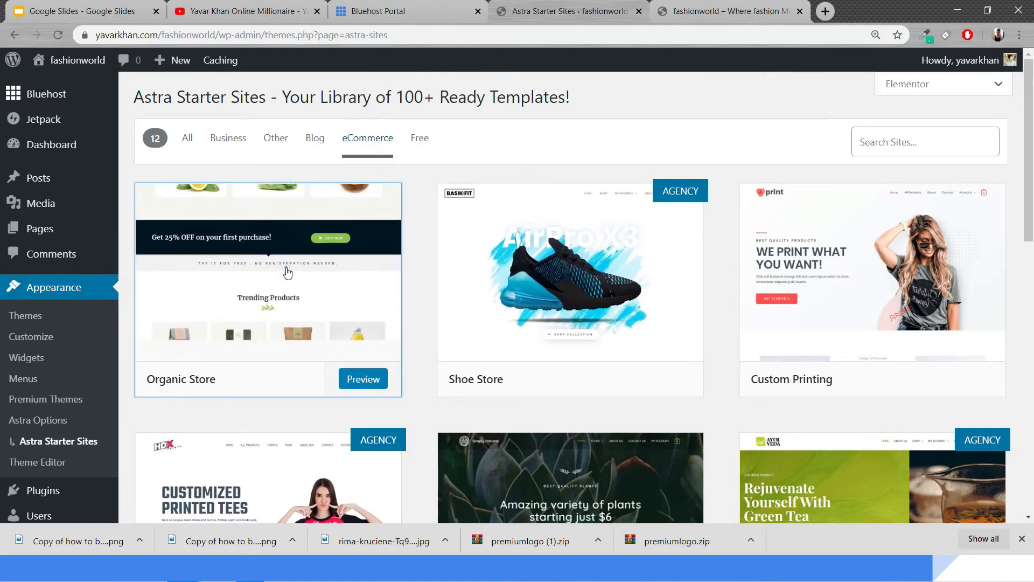
click(286, 271)
scroll(155, 263, down, 2)
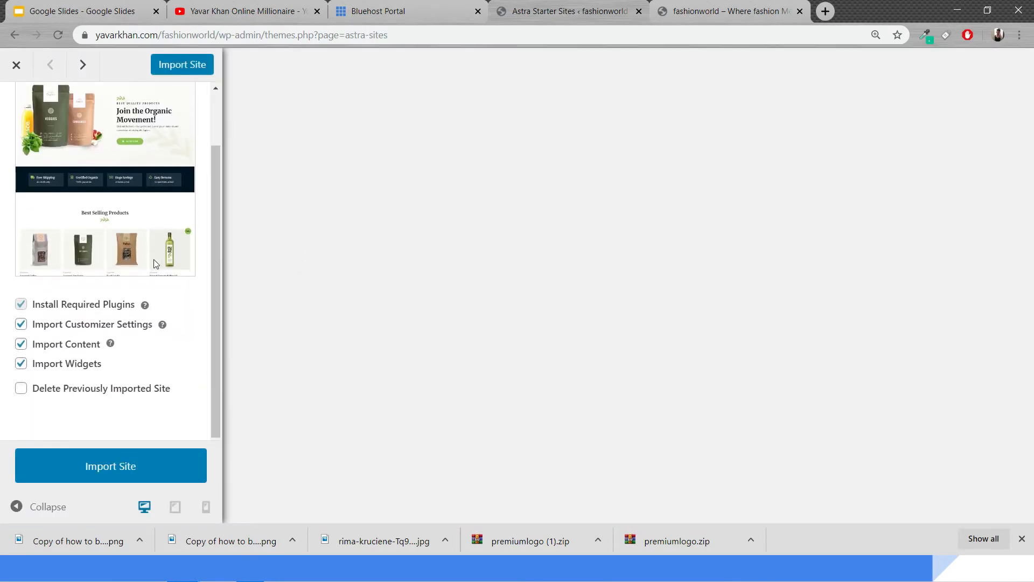
click(116, 466)
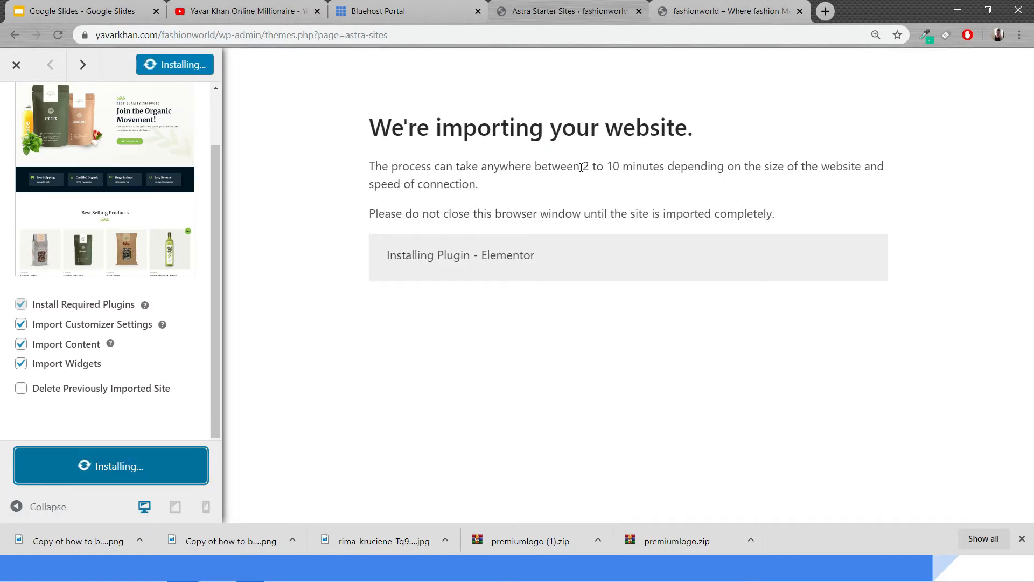
drag(580, 168, 675, 169)
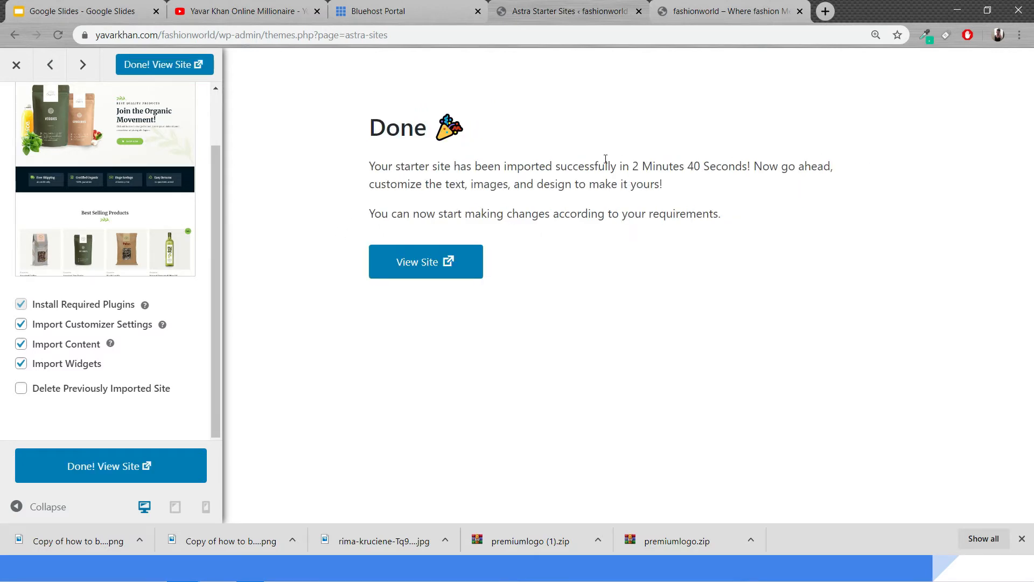
View the imported site and browse its home and All Products pages
click(415, 260)
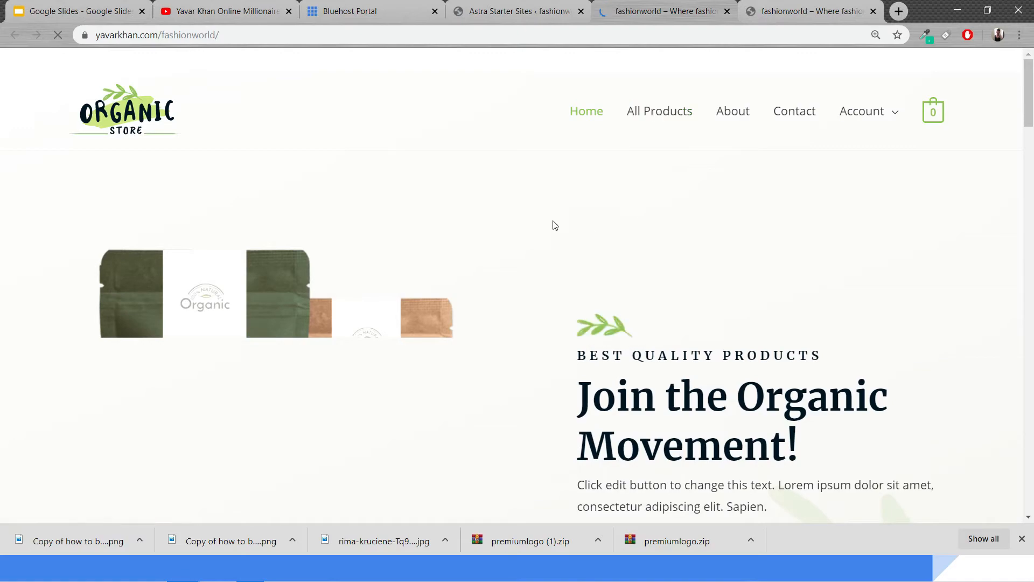
scroll(355, 218, down, 3)
scroll(323, 211, down, 10)
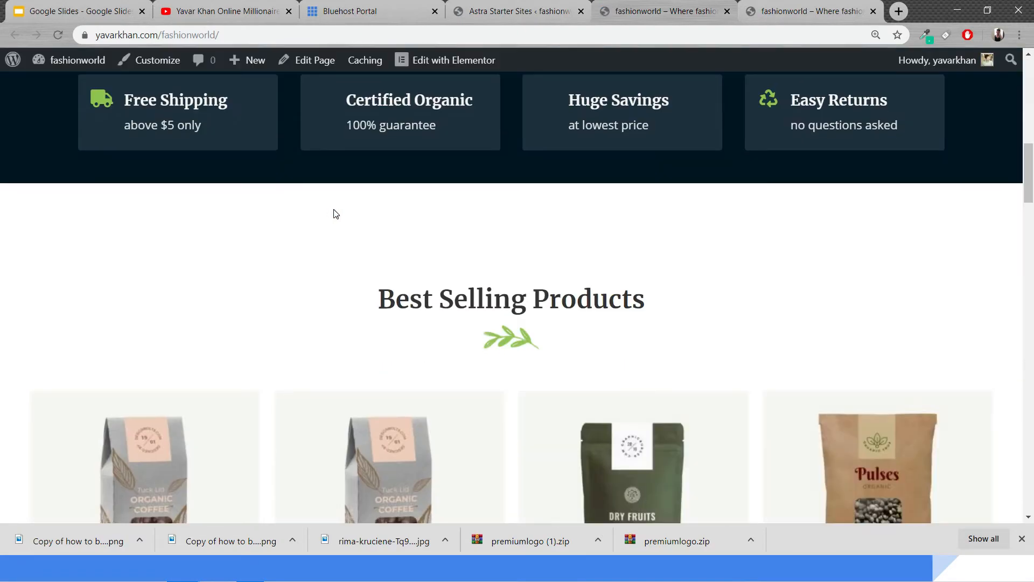
scroll(409, 214, up, 15)
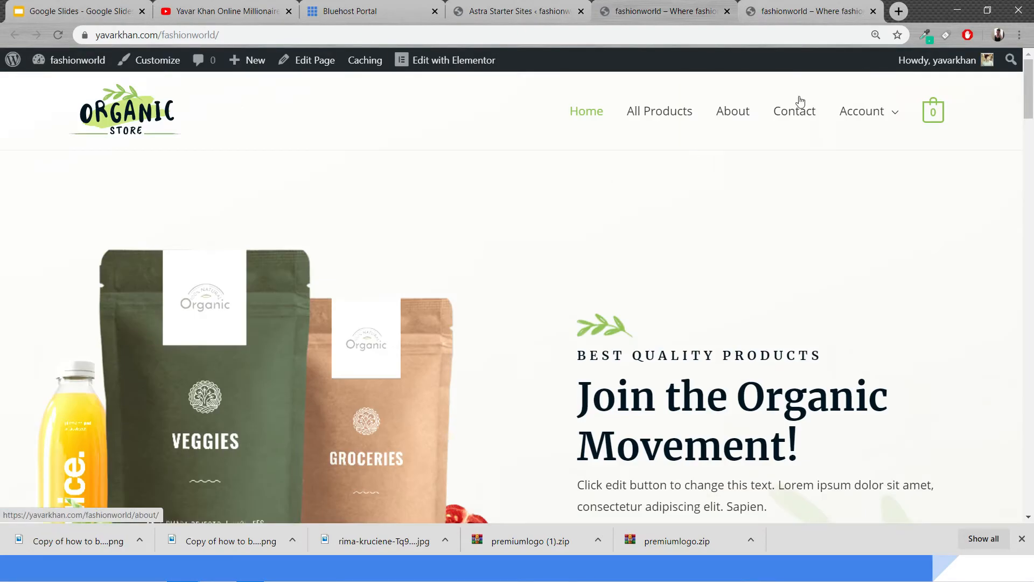
click(677, 113)
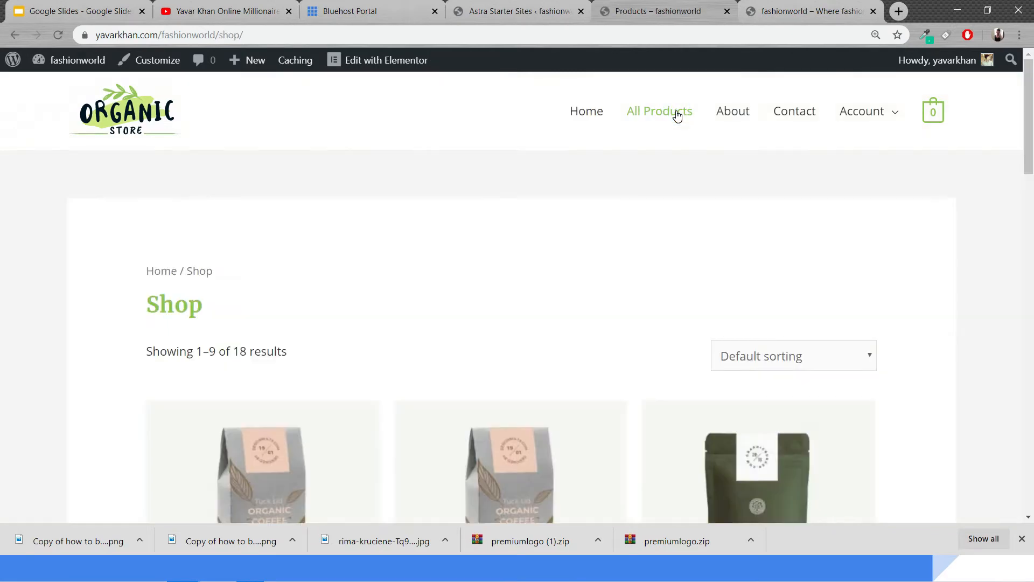
scroll(604, 235, down, 15)
scroll(604, 250, up, 15)
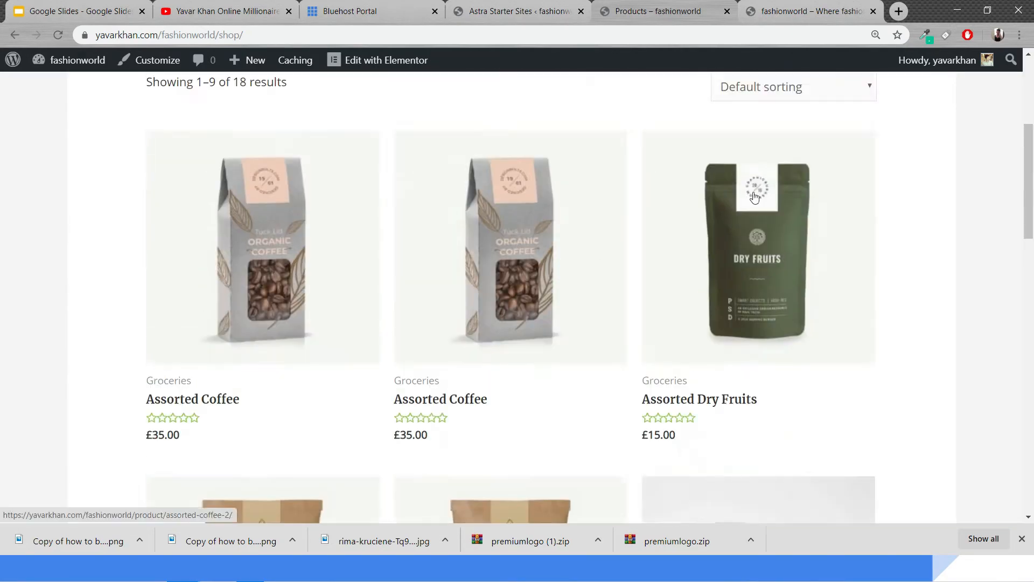
click(590, 110)
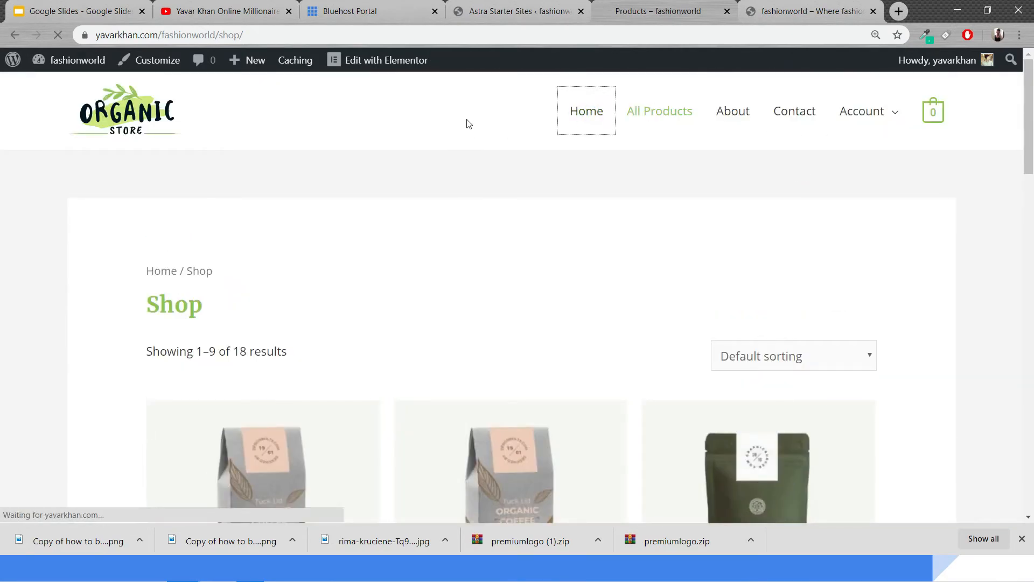
scroll(366, 178, down, 15)
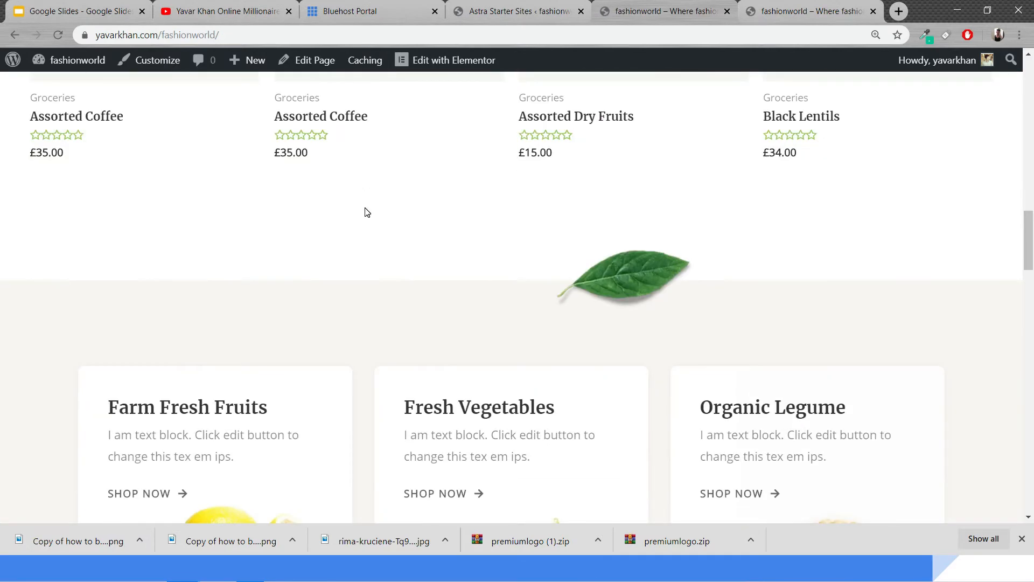
scroll(367, 215, up, 15)
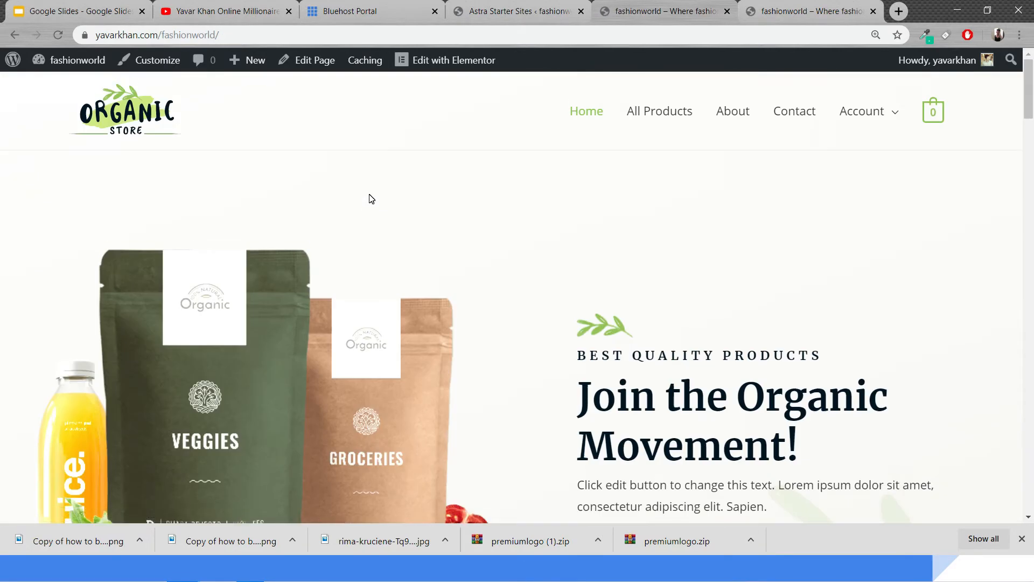
Open the home page in Elementor and change the main heading to "Join the Fit Tea Movement"
click(444, 63)
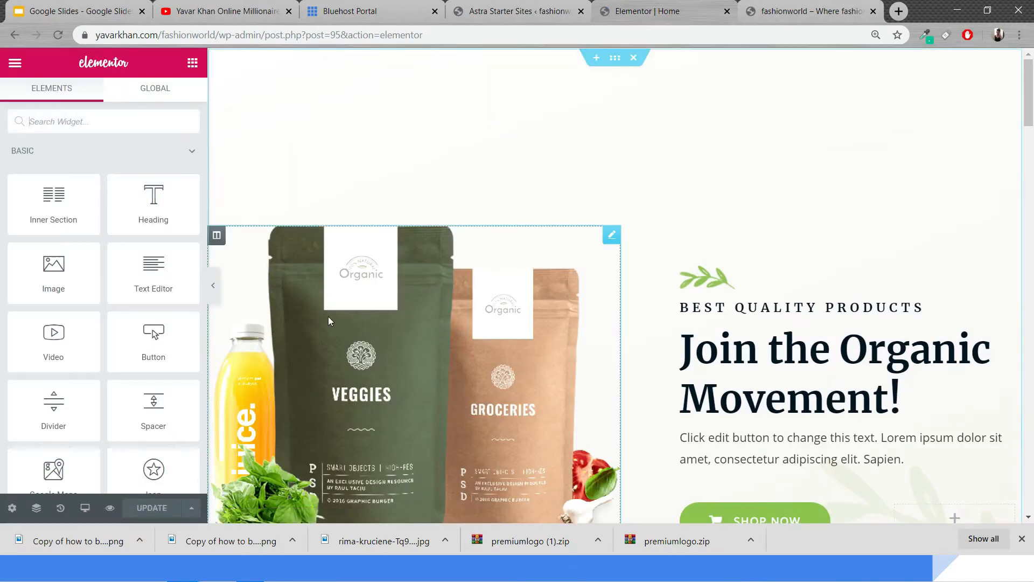
click(765, 379)
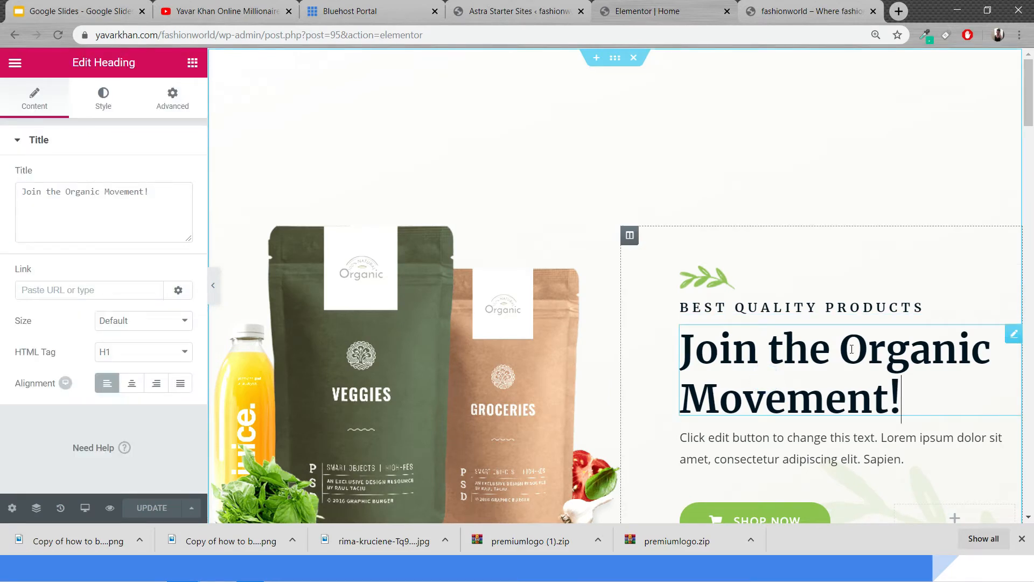
drag(852, 349, 930, 412)
text(Fit T)
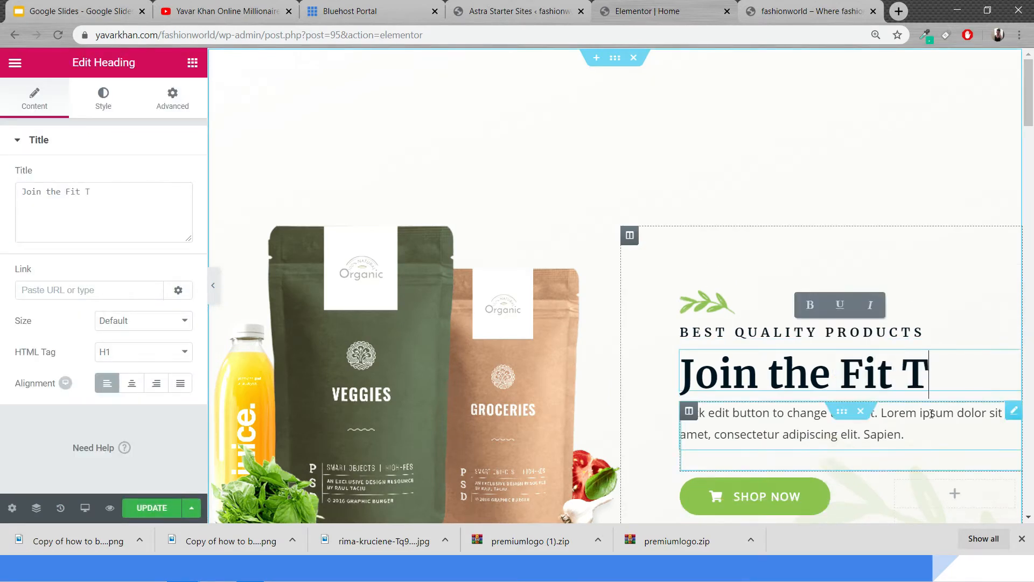
text(ea Move)
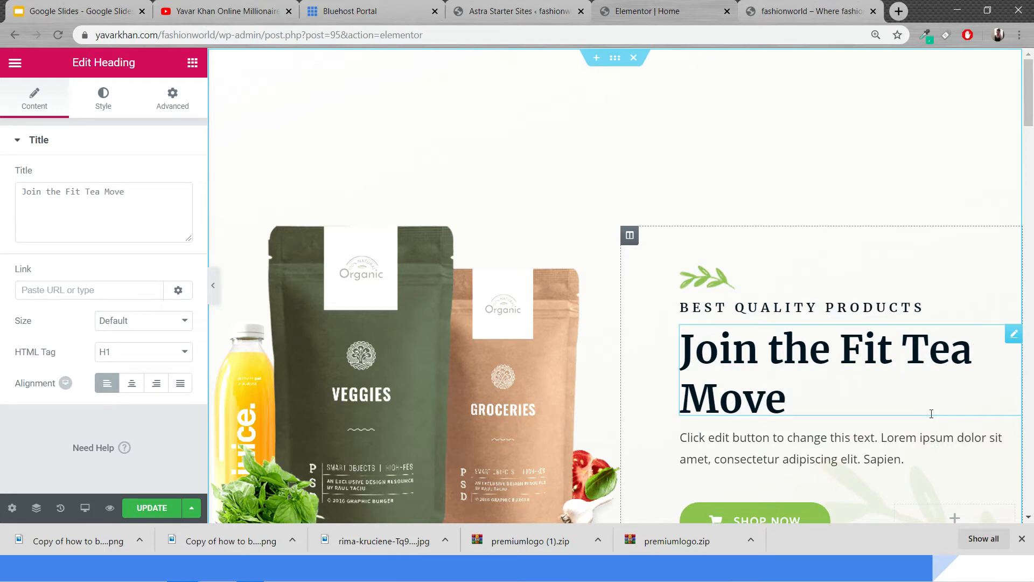
text(ment)
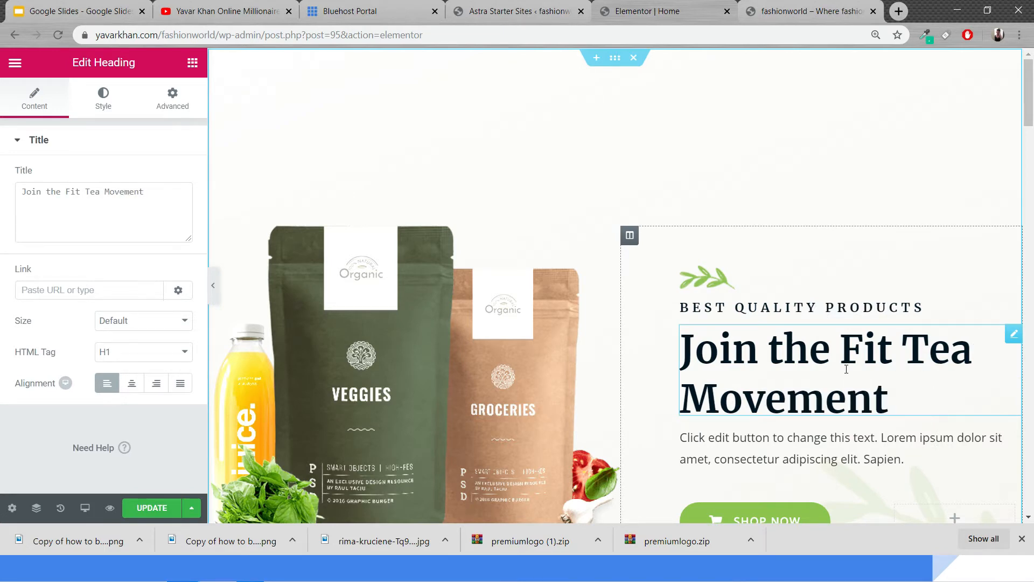
Replace the paragraph below the heading with "The Best Tea To Get Slim" and update the page
scroll(847, 369, down, 3)
triple_click(755, 323)
text(The Best Tea)
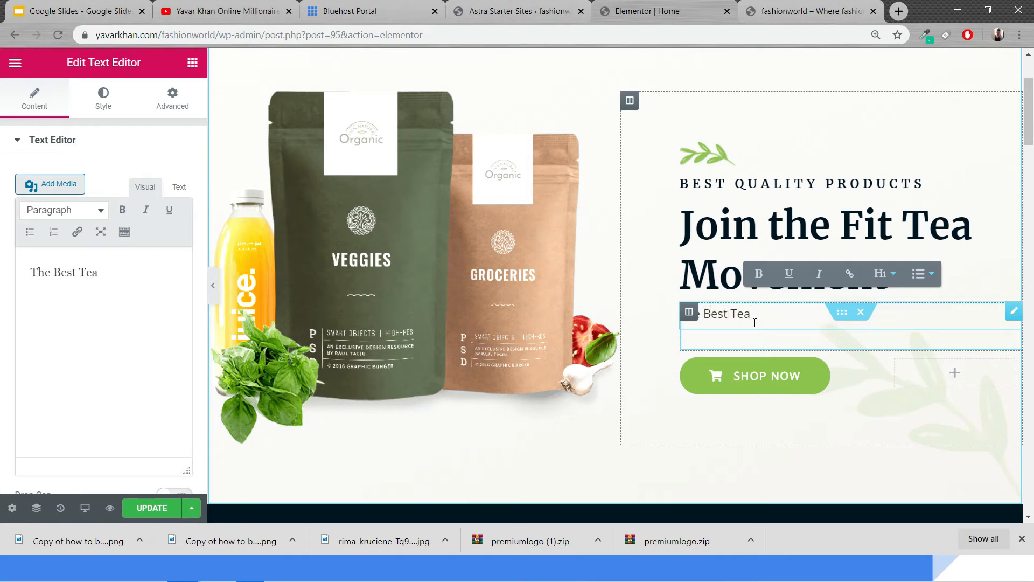
text( To Get Slim)
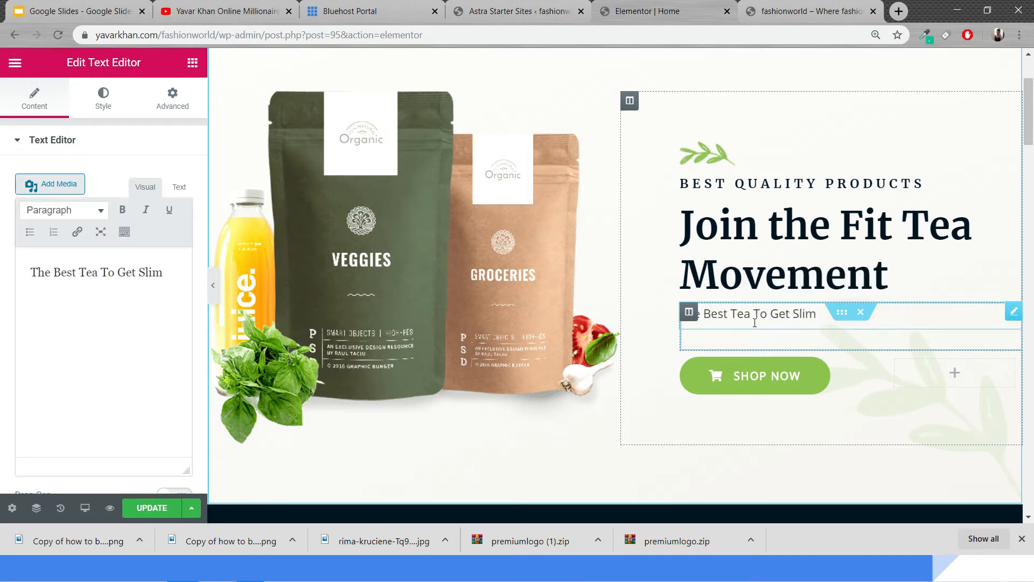
click(138, 505)
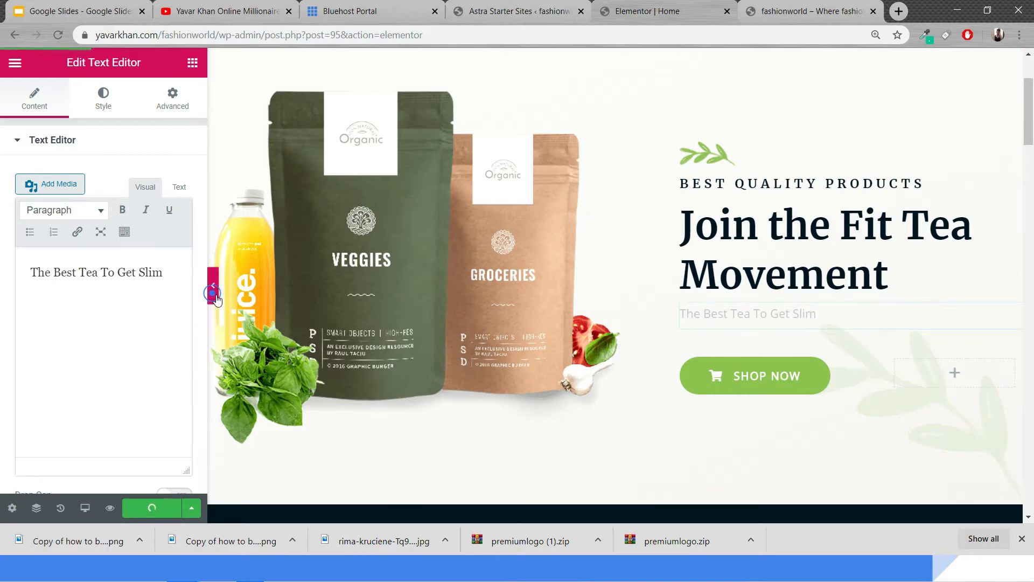
Preview the edited hero section with the editor panel hidden
click(213, 286)
scroll(593, 345, down, 5)
scroll(623, 351, up, 6)
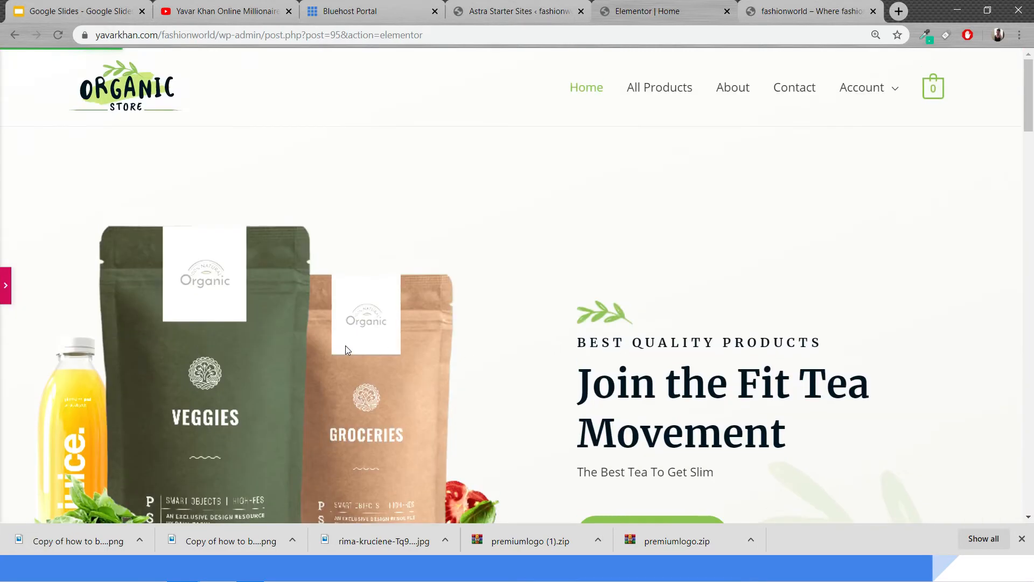
Open Unsplash in a new tab and search its photos for tea
click(893, 8)
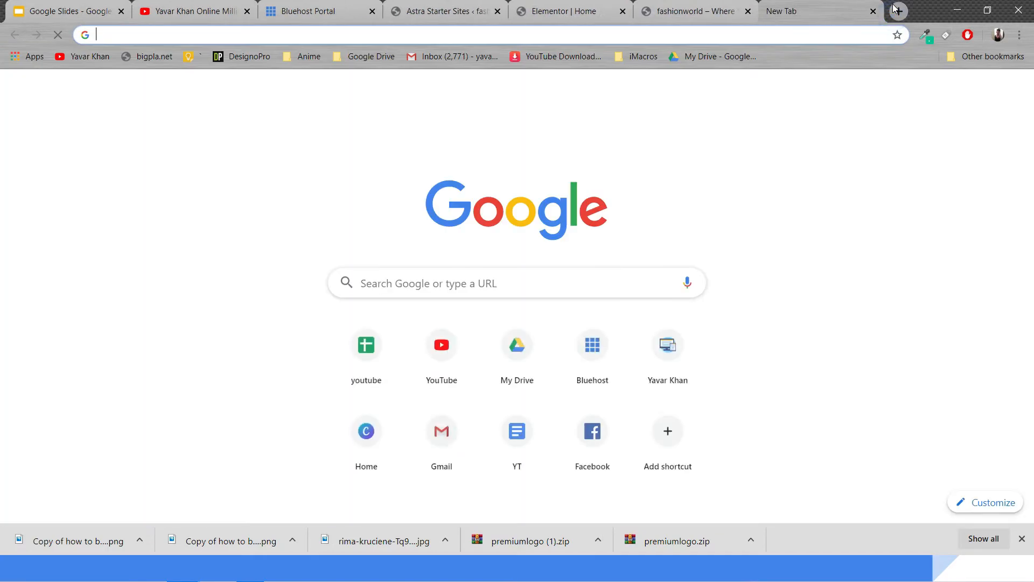
text(unn)
key(BackSpace)
text(spl)
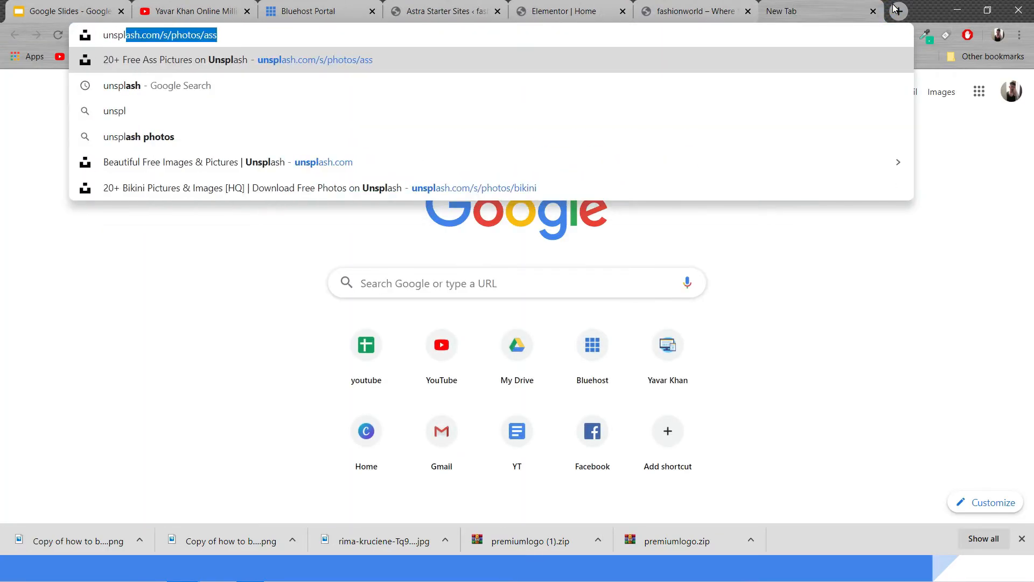
key(Return)
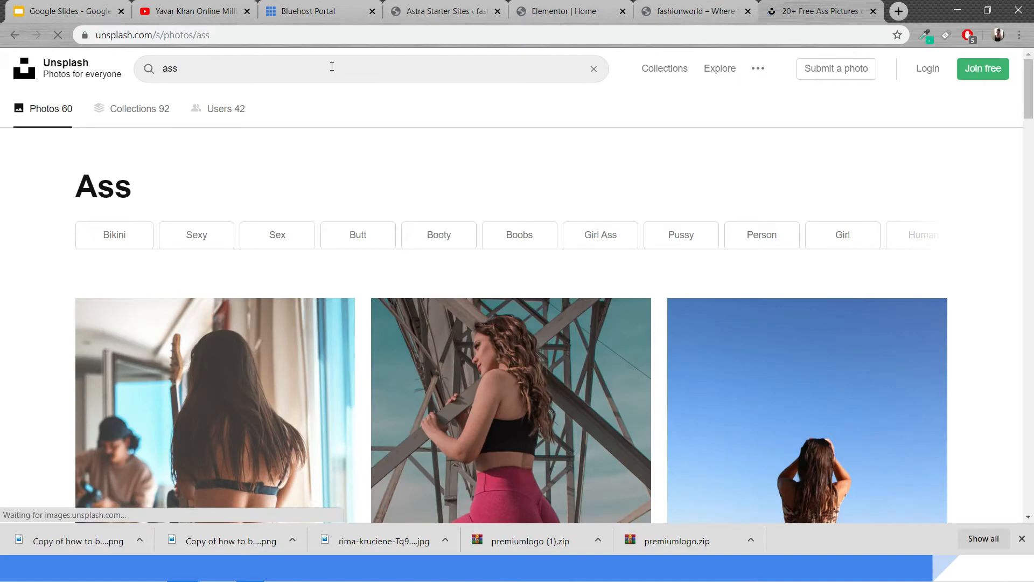
drag(272, 76, 105, 41)
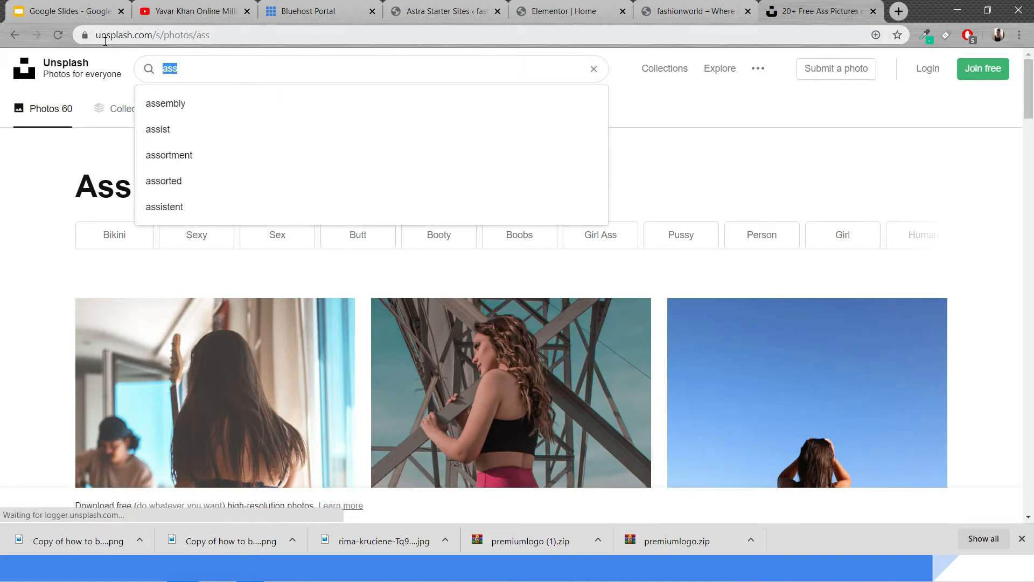
key(BackSpace)
text(tea)
key(Return)
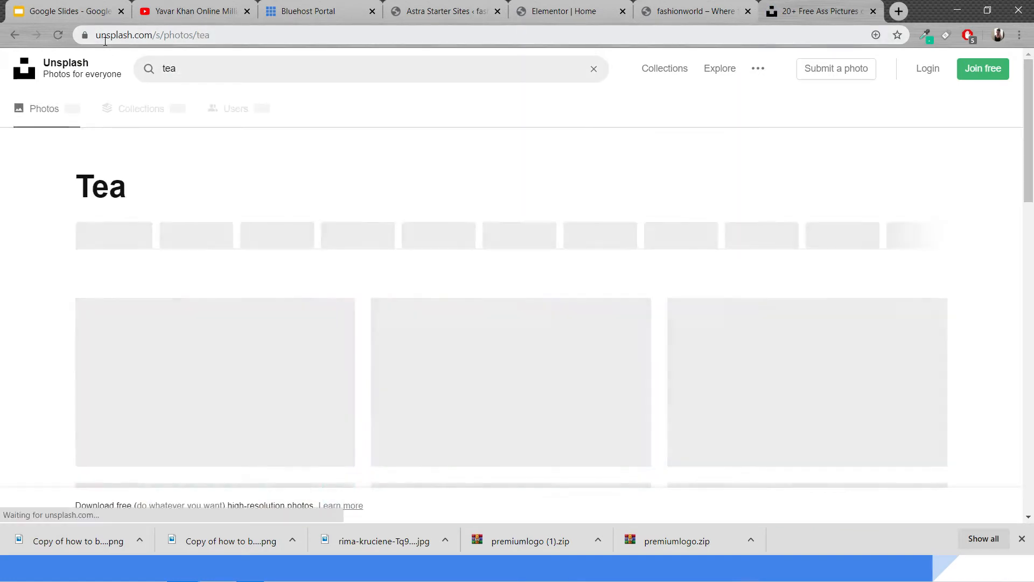
Browse the tea photo results and download the photo of a clear glass mug
scroll(384, 188, down, 3)
scroll(383, 188, down, 5)
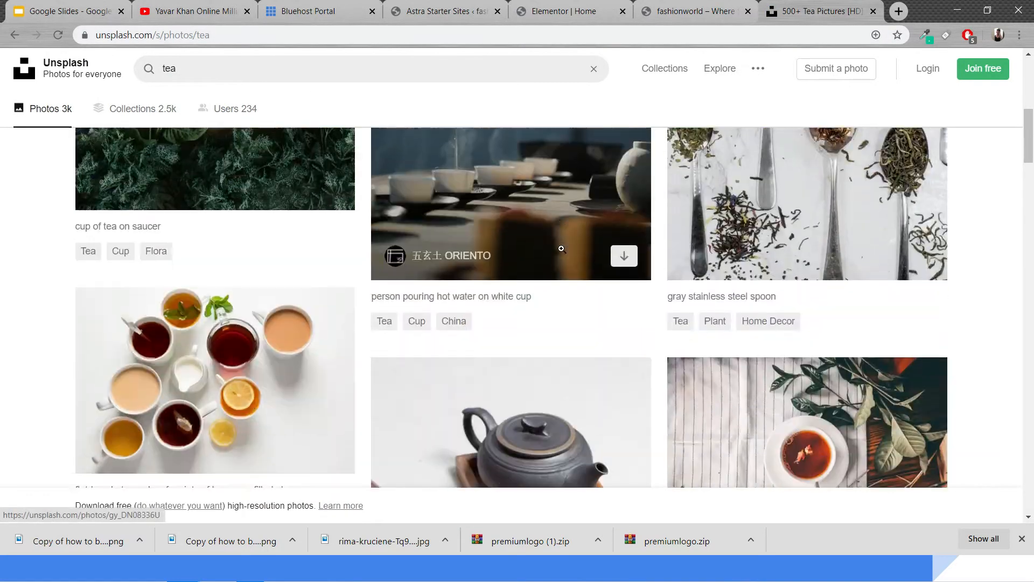
scroll(561, 250, up, 5)
scroll(595, 241, down, 10)
scroll(831, 298, up, 3)
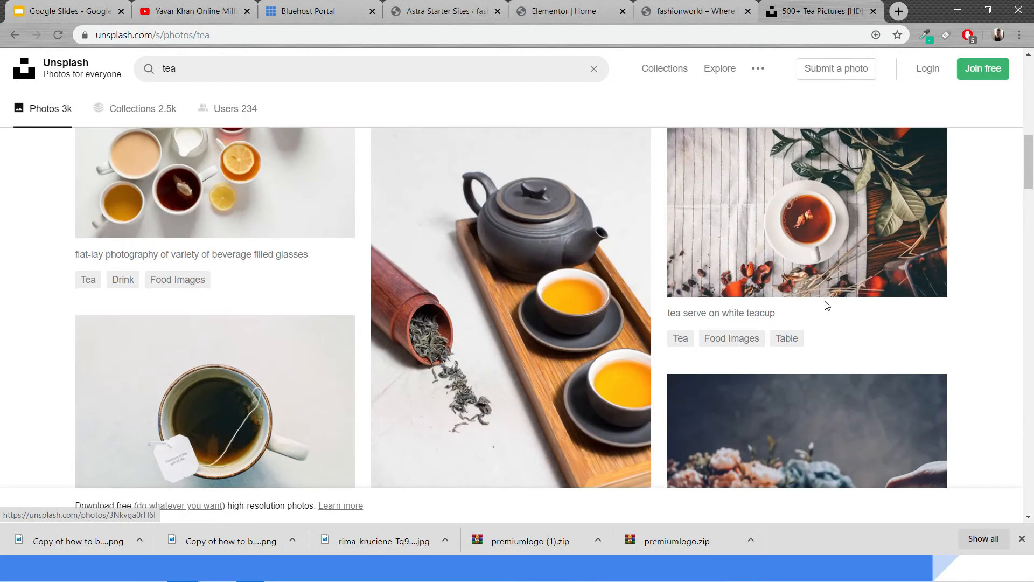
scroll(524, 246, down, 8)
scroll(761, 298, down, 7)
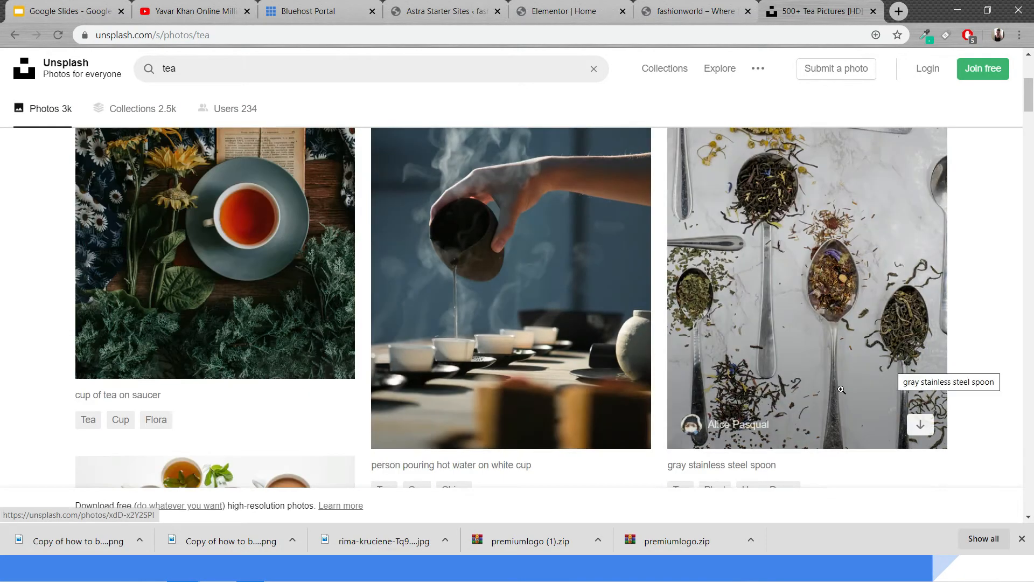
scroll(915, 426, down, 10)
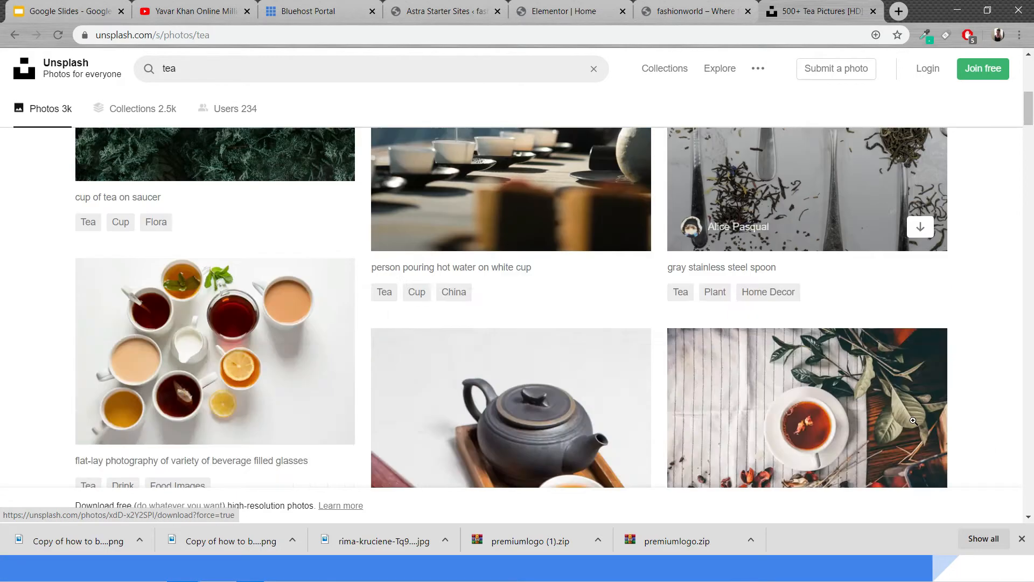
scroll(533, 232, up, 3)
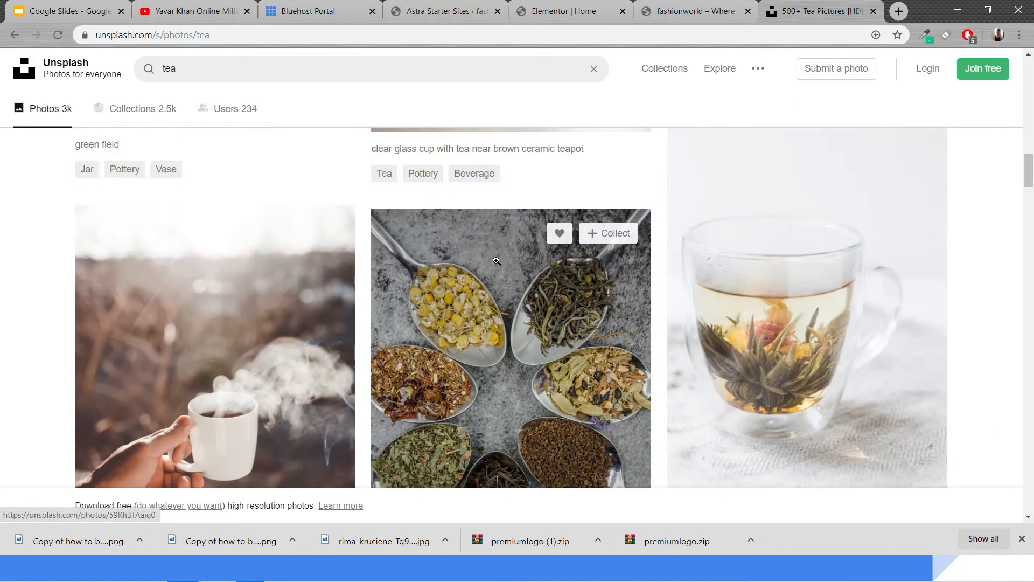
scroll(770, 332, down, 3)
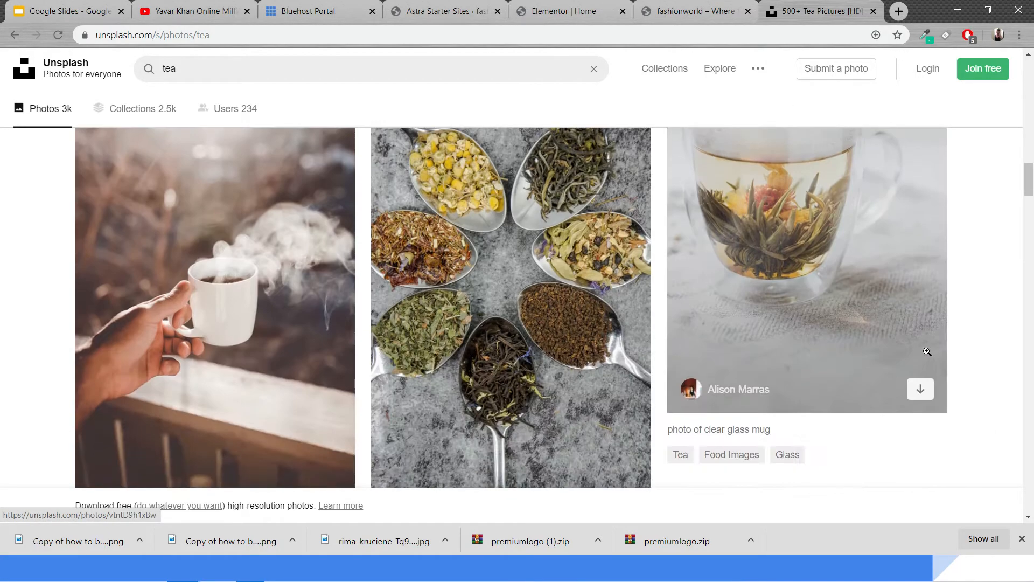
click(920, 387)
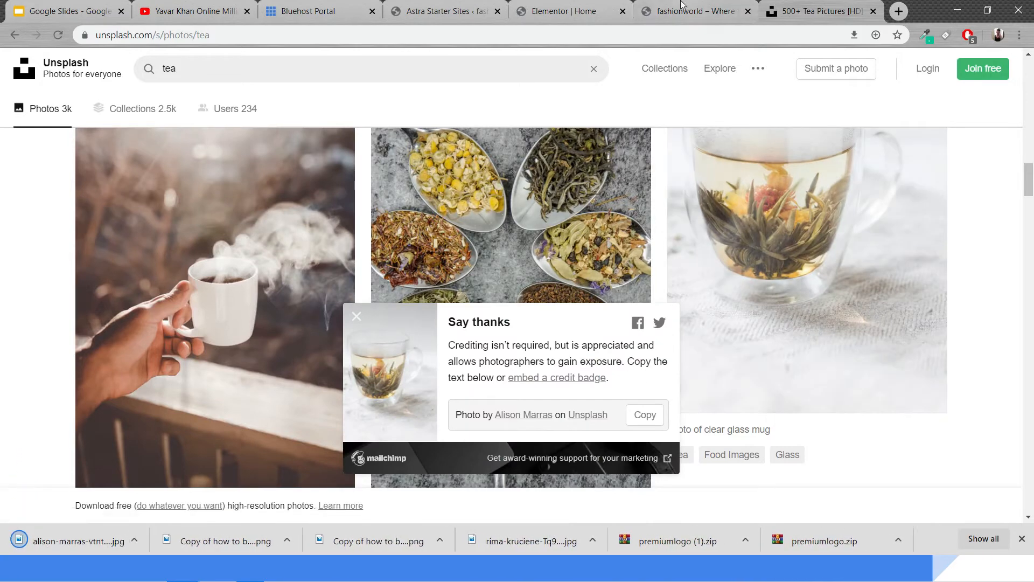
Back in the editor, replace the hero image by uploading and inserting the downloaded glass mug photo
click(596, 7)
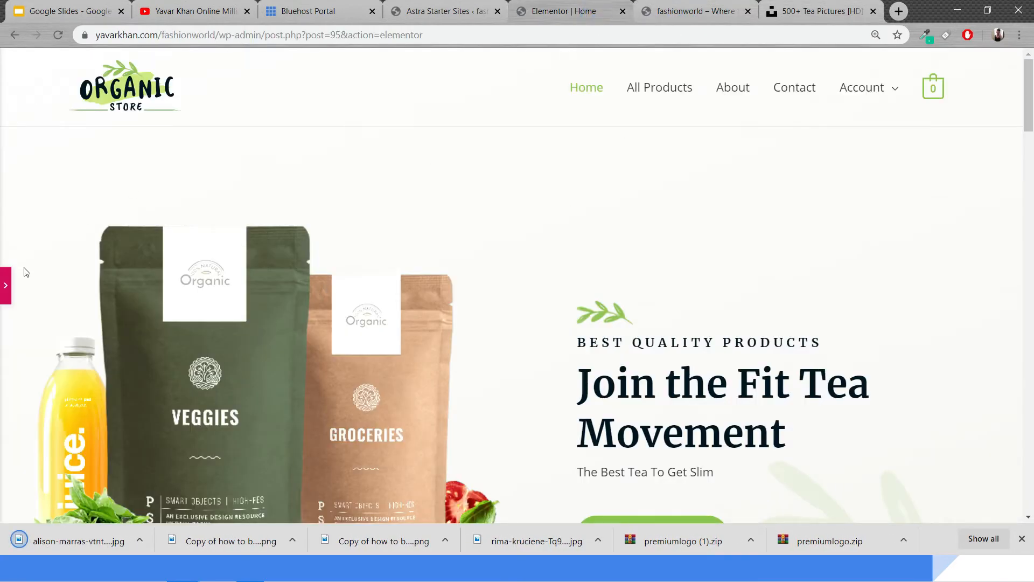
click(6, 285)
click(387, 345)
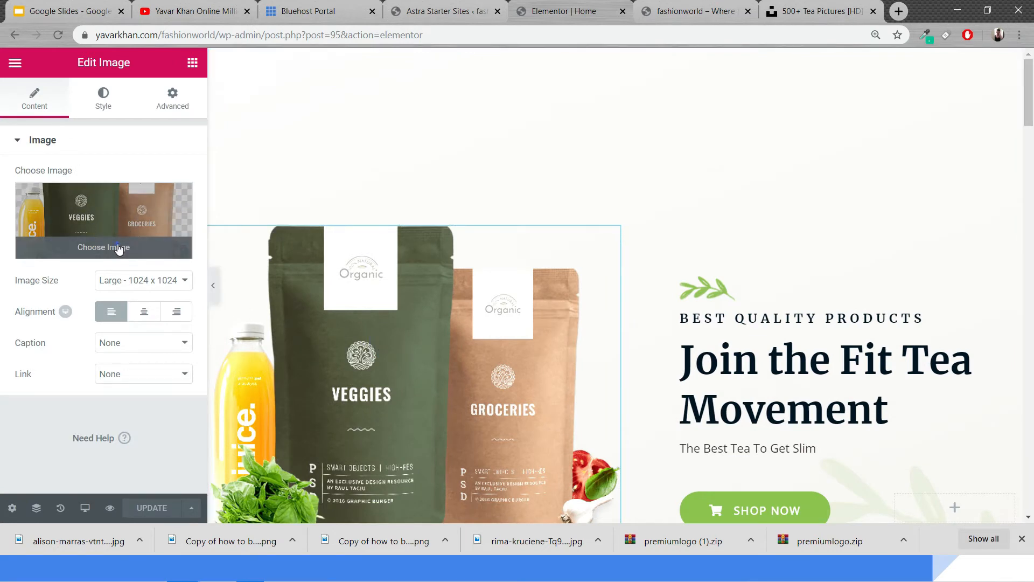
click(119, 248)
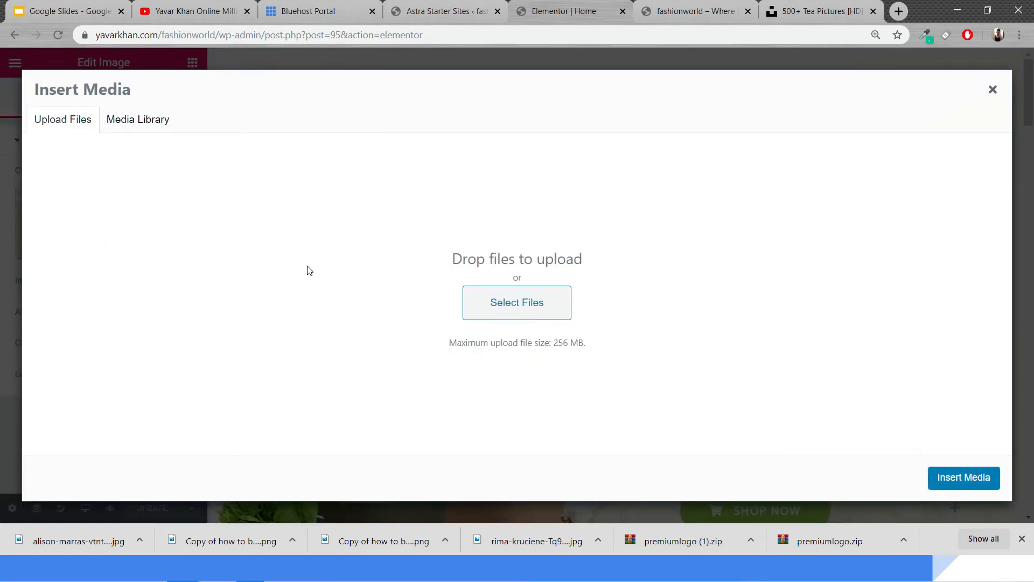
drag(78, 540, 416, 306)
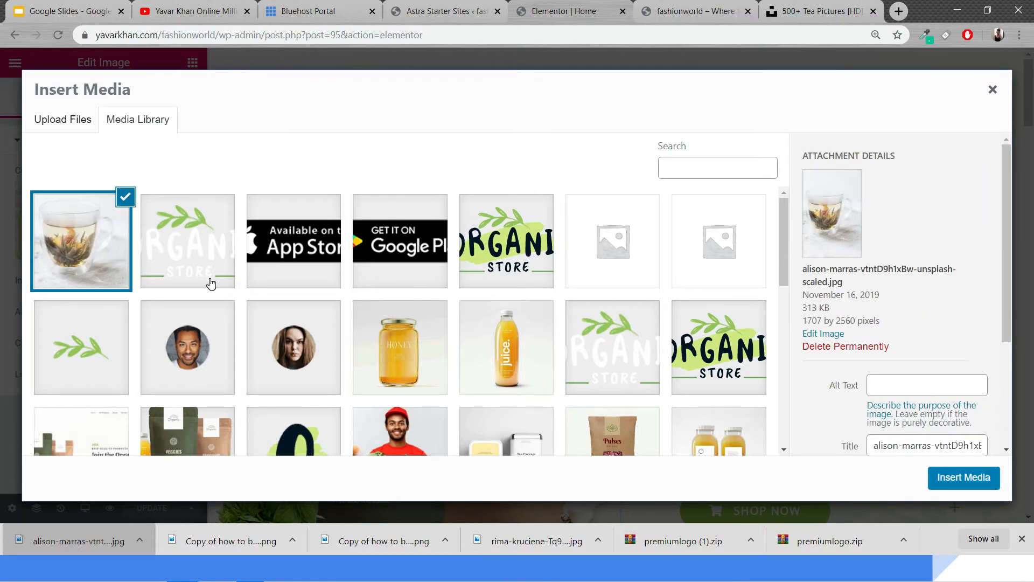
click(970, 479)
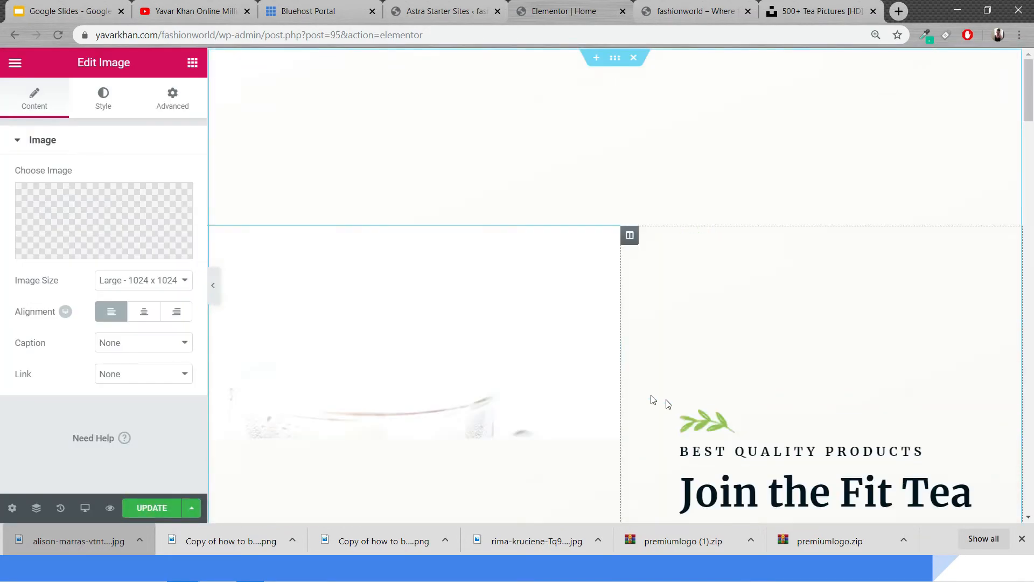
Set the hero image's margin to 14 px on all sides and save the page
scroll(623, 385, down, 4)
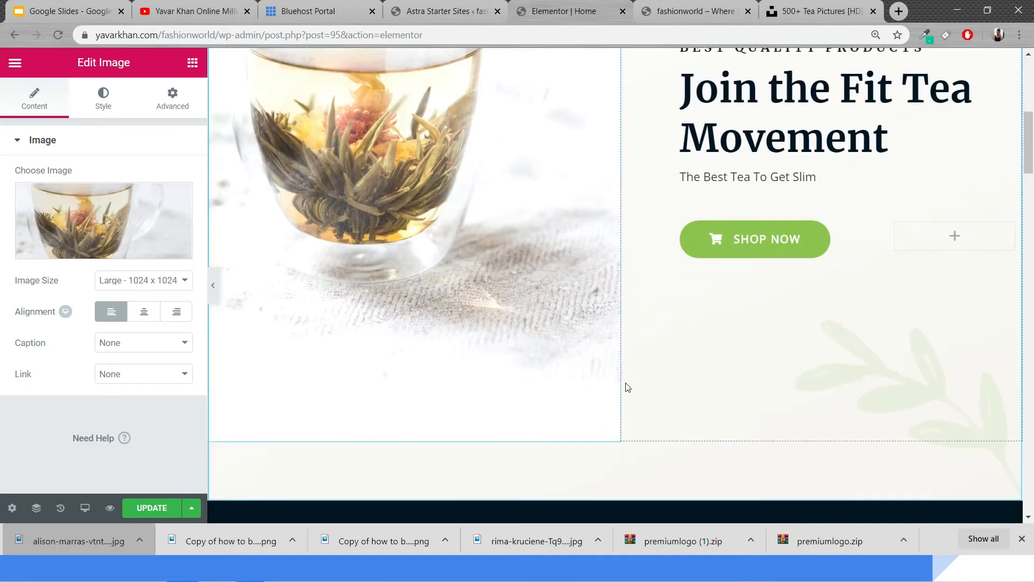
scroll(614, 372, up, 6)
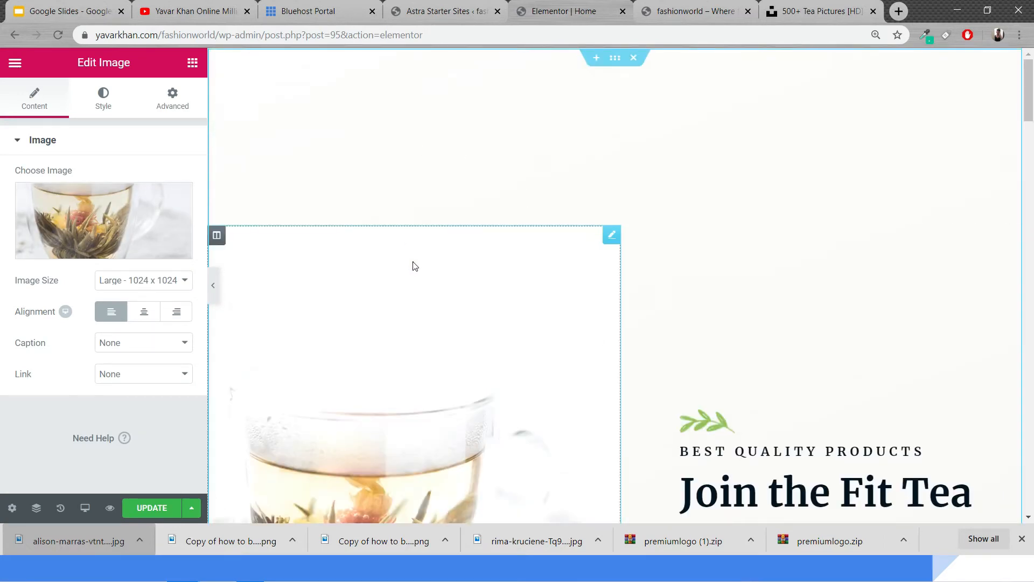
click(121, 90)
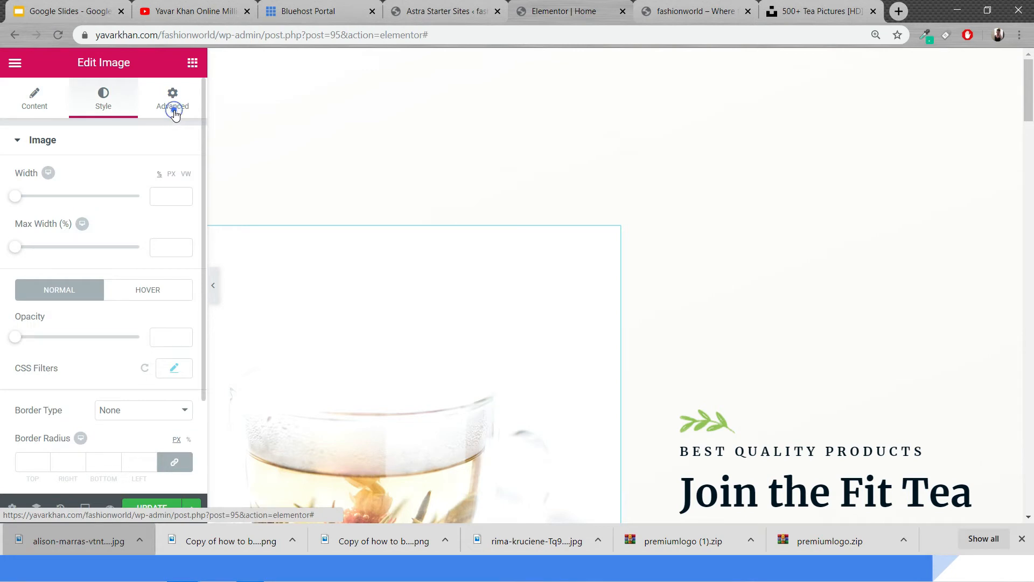
click(44, 198)
text(8)
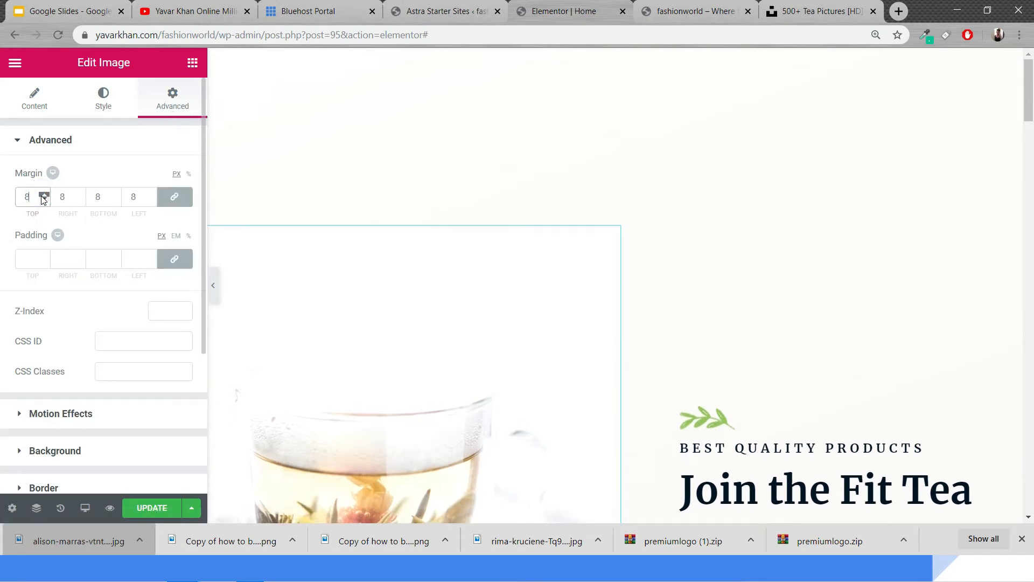
click(42, 196)
click(476, 159)
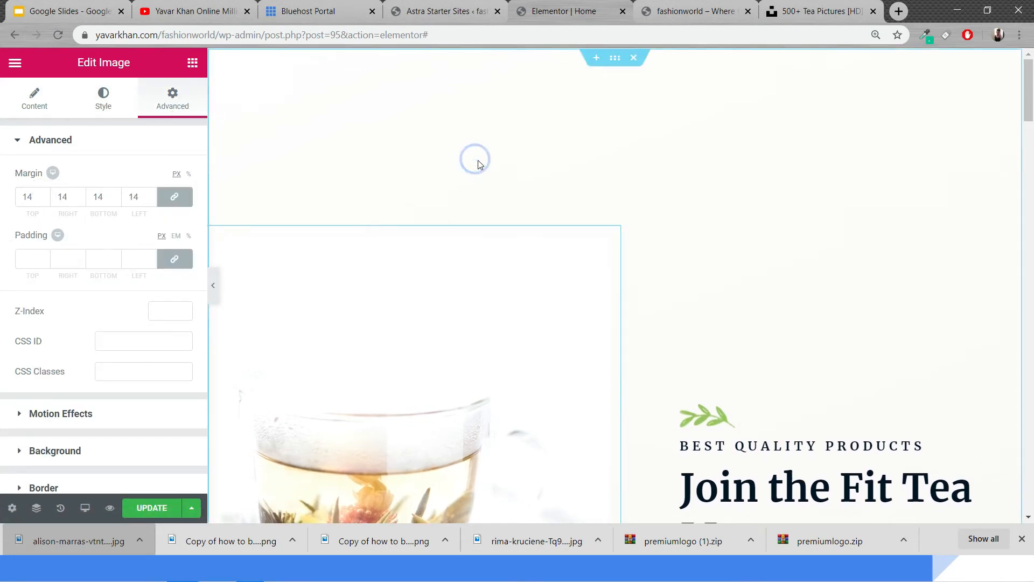
key(ctrl+s)
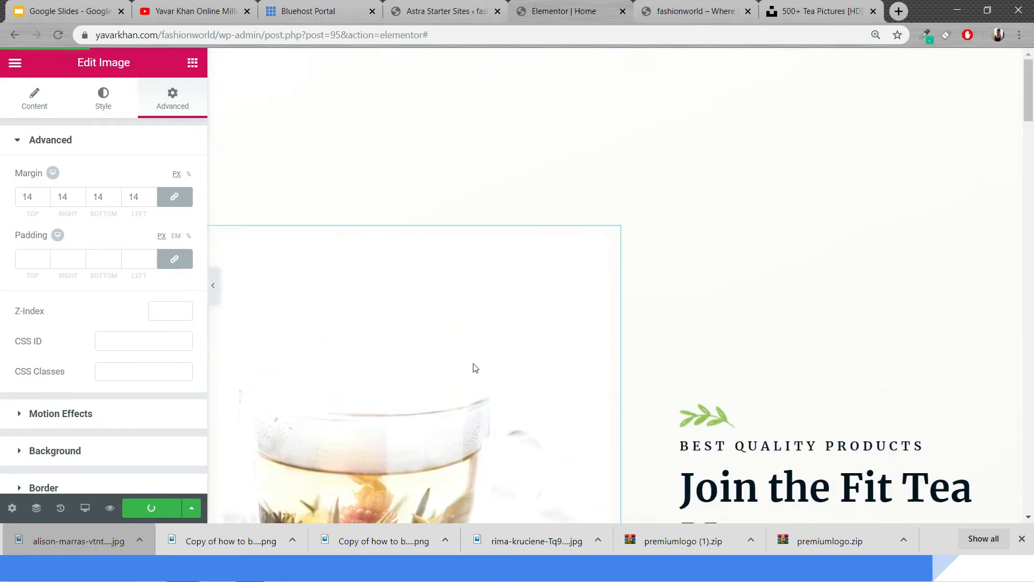
Set the hero image's padding to 36 px on all sides
click(213, 286)
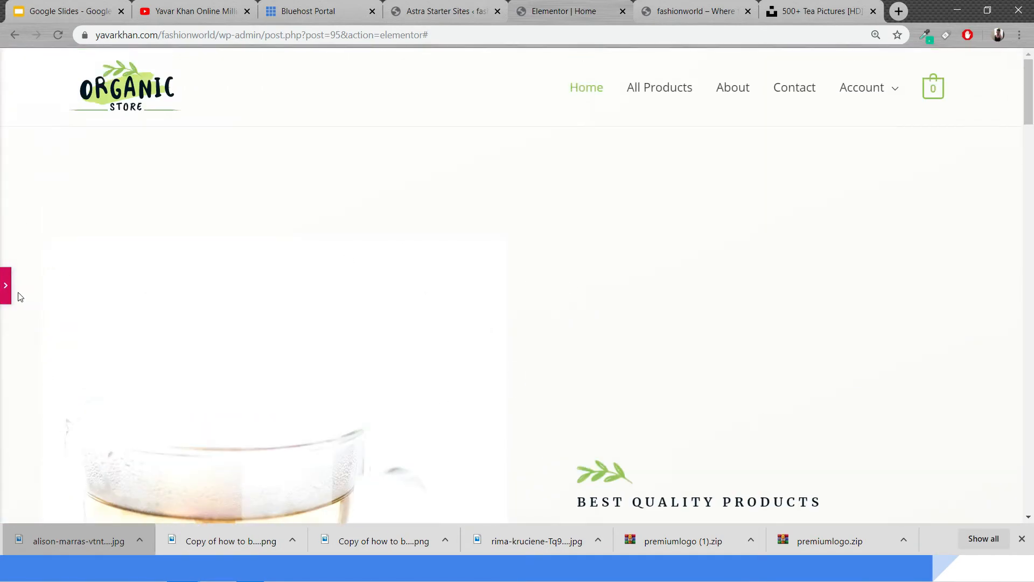
click(9, 295)
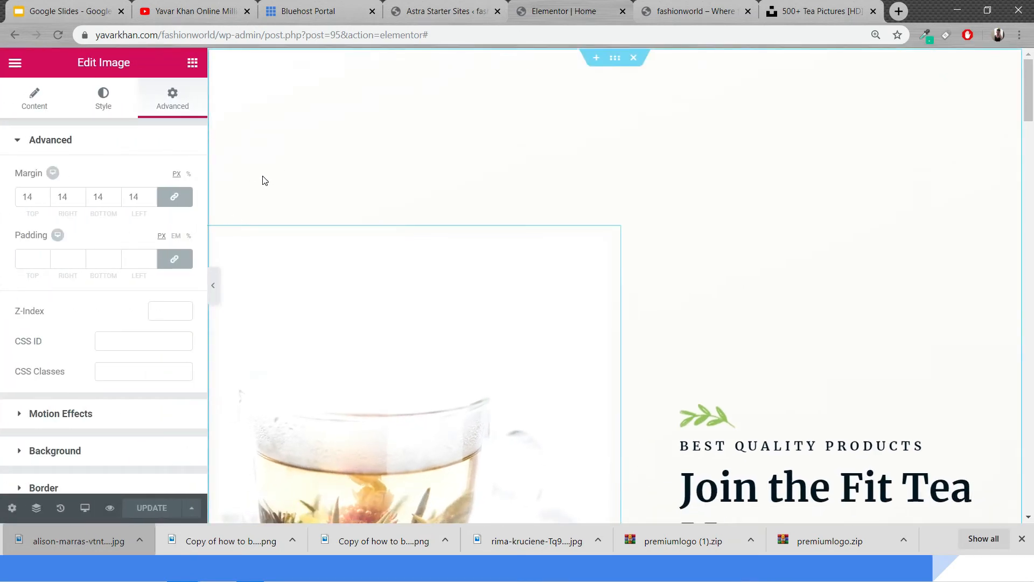
click(44, 257)
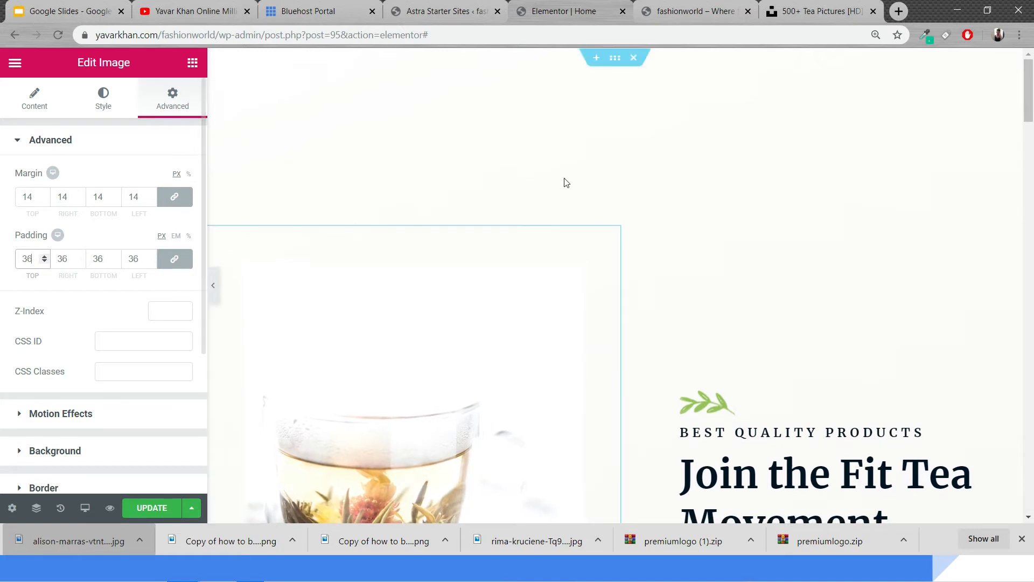
Save the page with the hero image changes
click(604, 57)
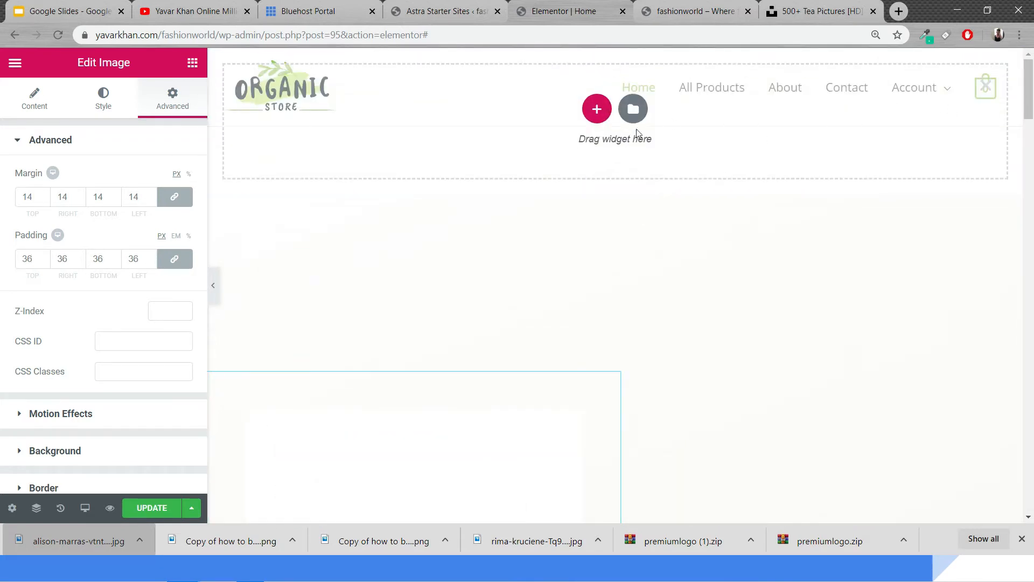
click(590, 236)
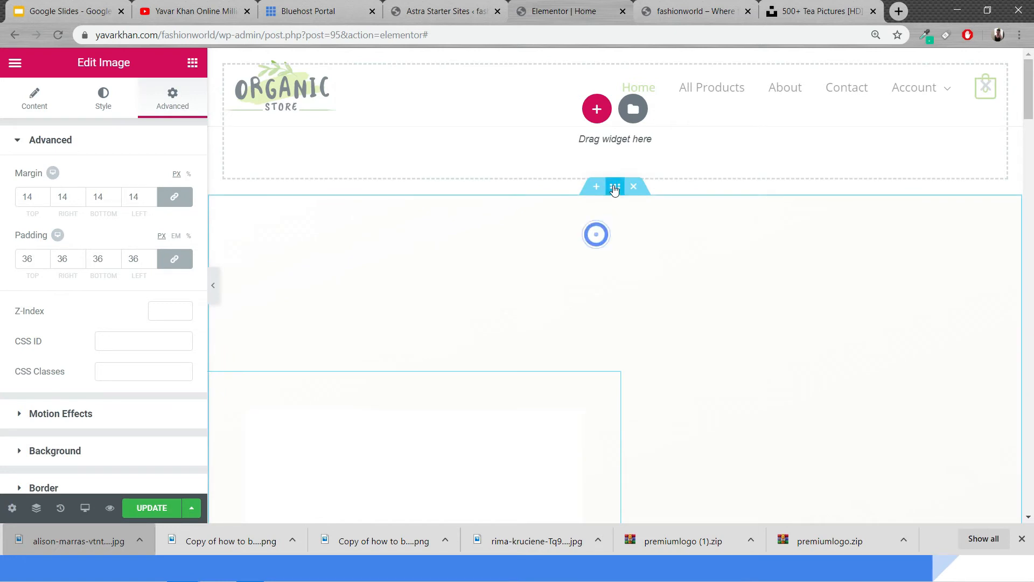
click(704, 156)
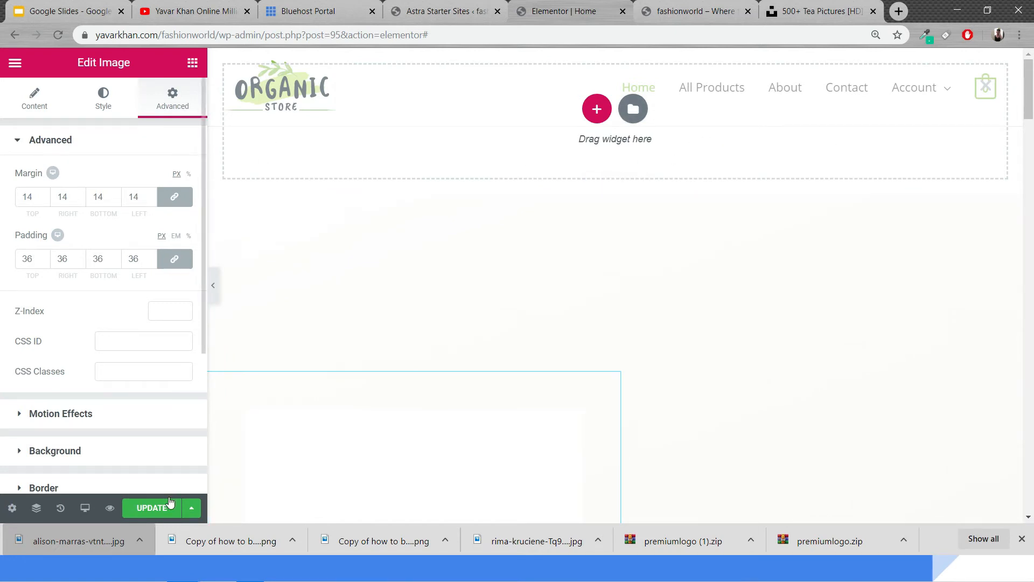
click(151, 508)
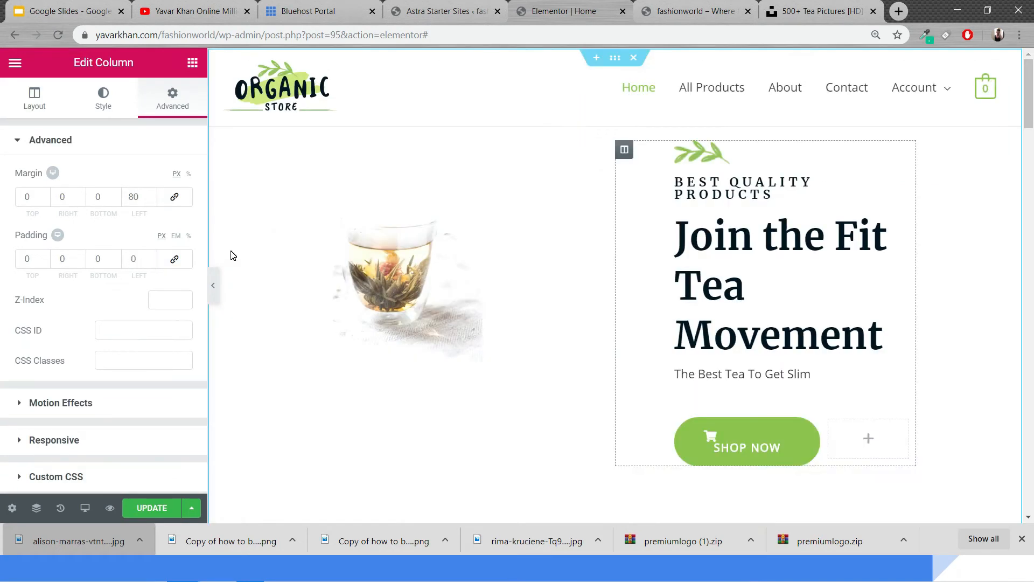
Set the hero image column's left margin to 82 px and preview the layout
click(151, 199)
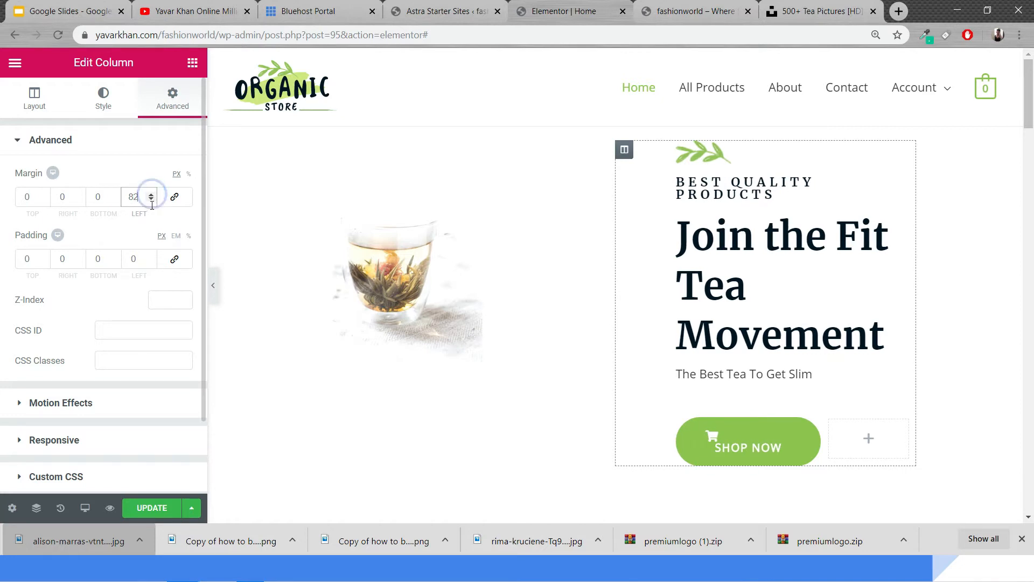
click(213, 285)
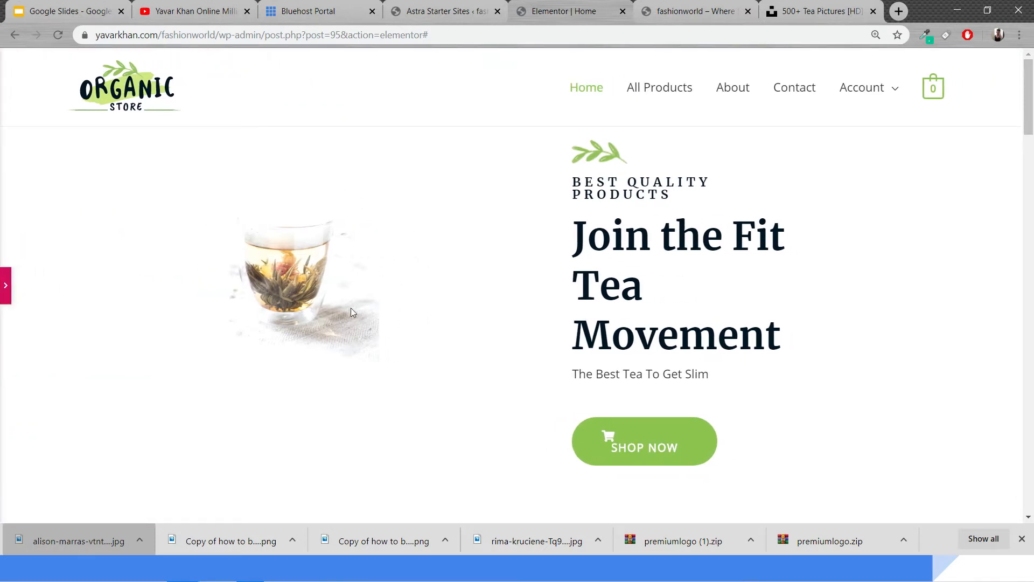
click(7, 285)
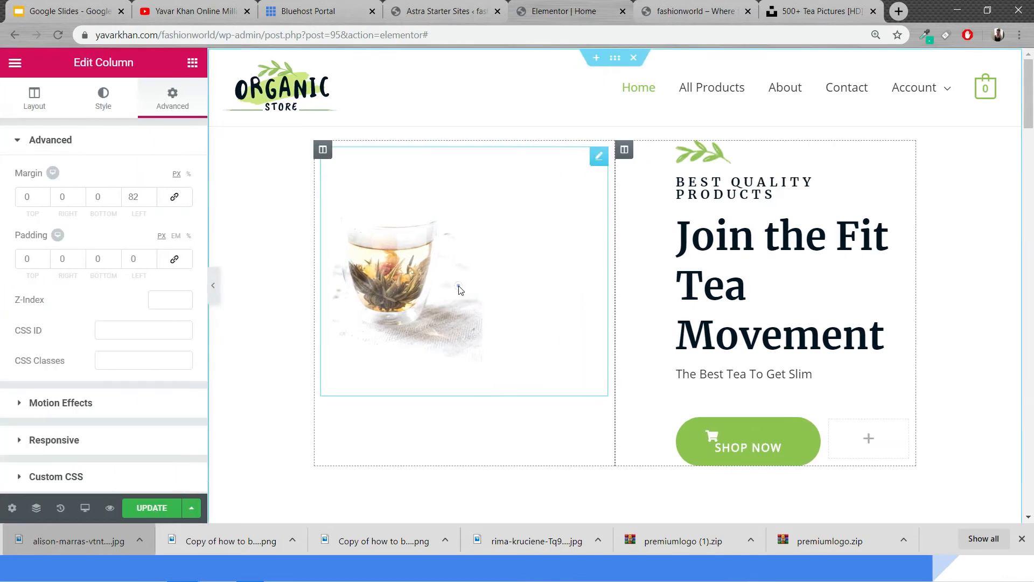
Reset the hero image's margin and padding to 0 on all sides
click(458, 291)
click(44, 199)
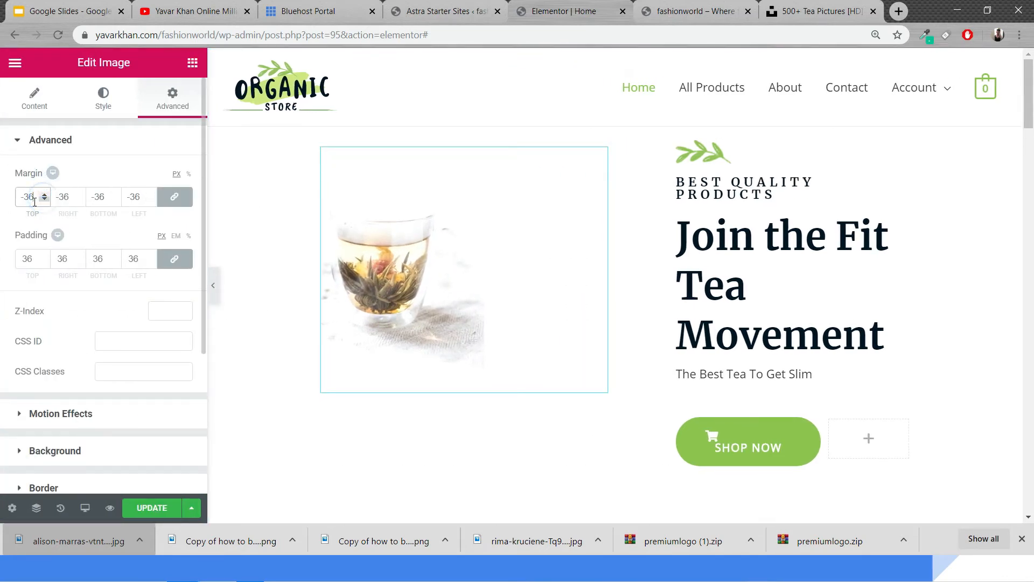
text(0)
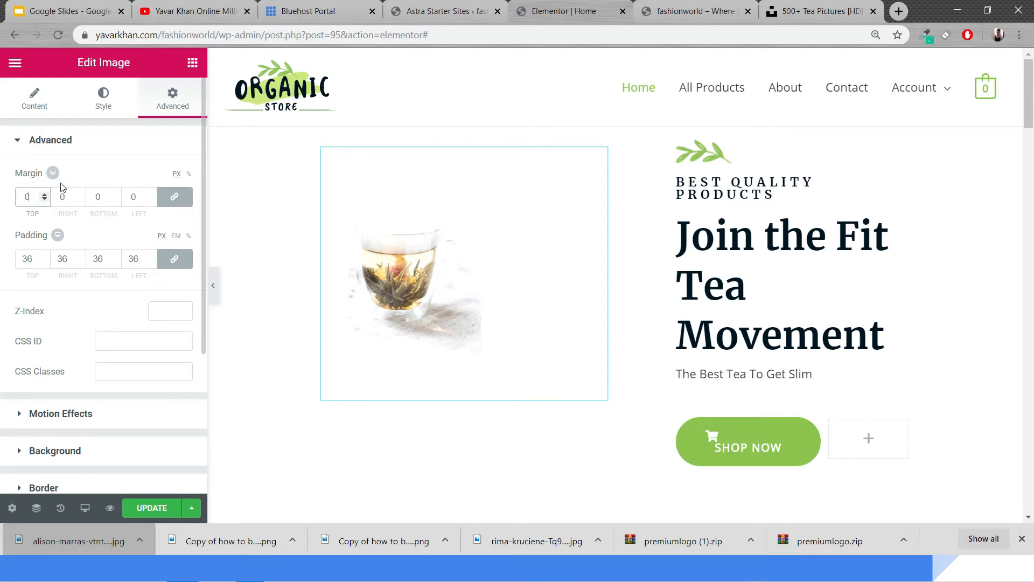
text(0)
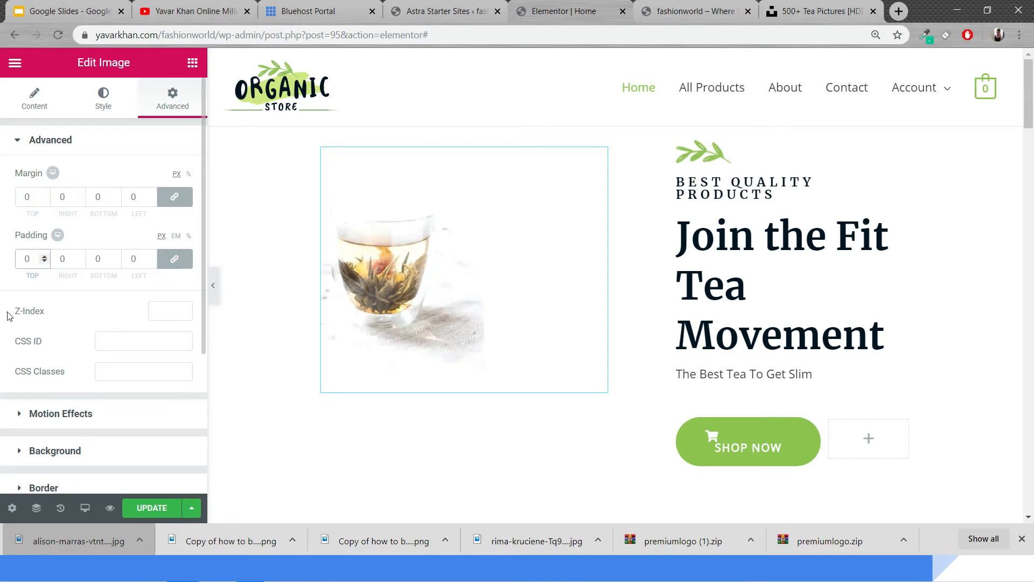
Set the hero image's width to 85%
click(99, 106)
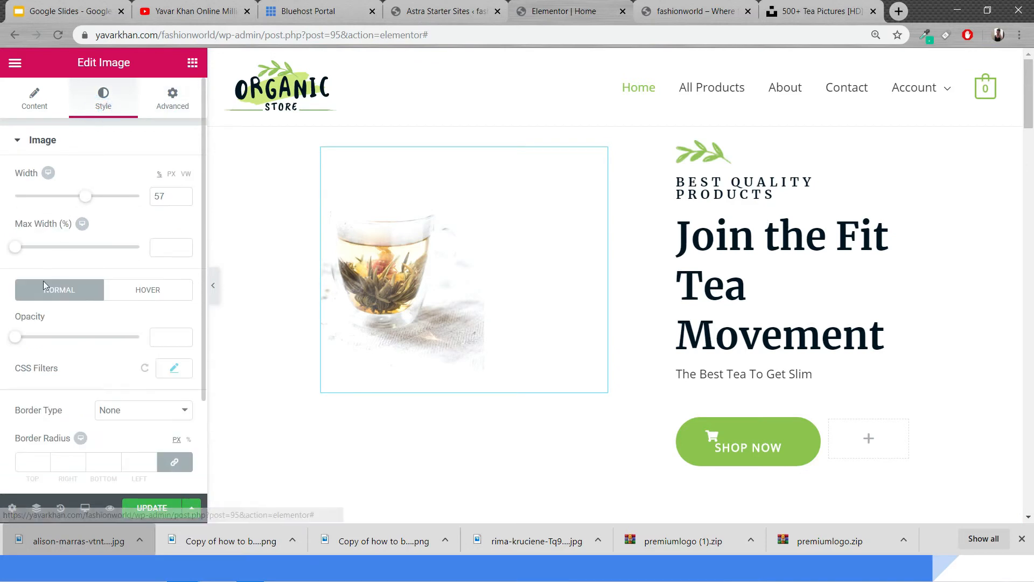
scroll(97, 351, down, 2)
scroll(100, 352, up, 2)
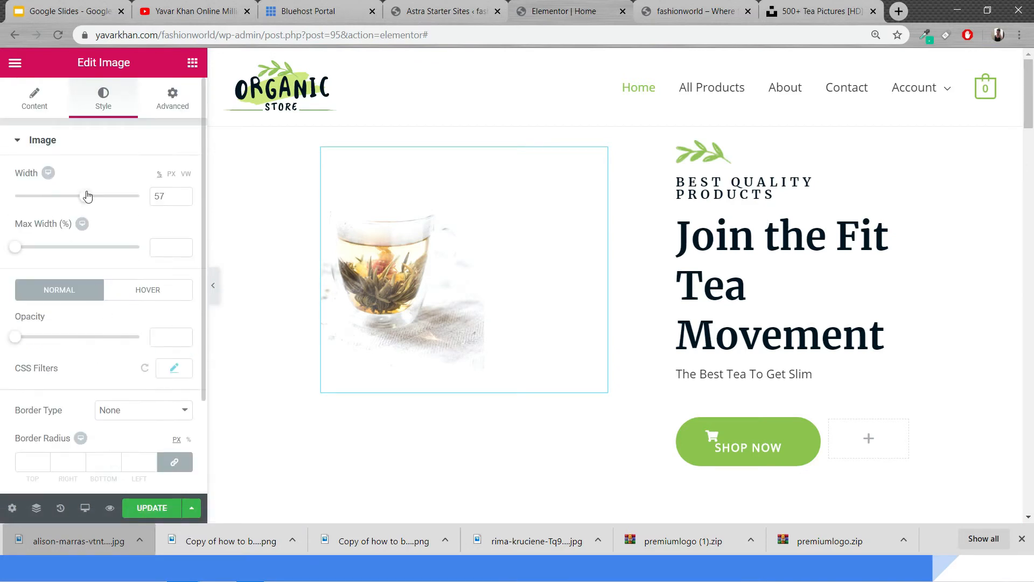
drag(88, 195, 120, 196)
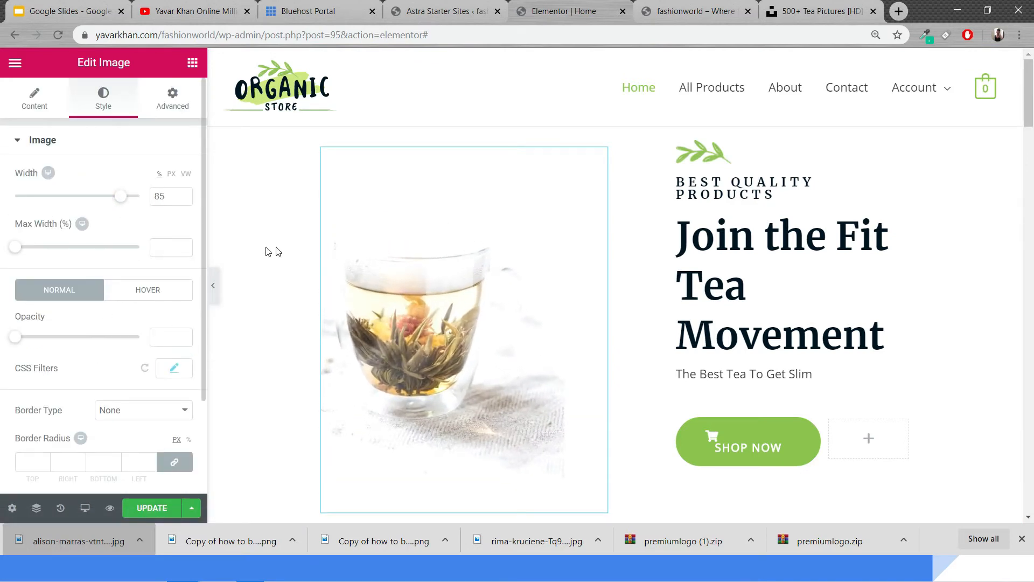
Preview the hero section without the editor panel and update the page
click(213, 286)
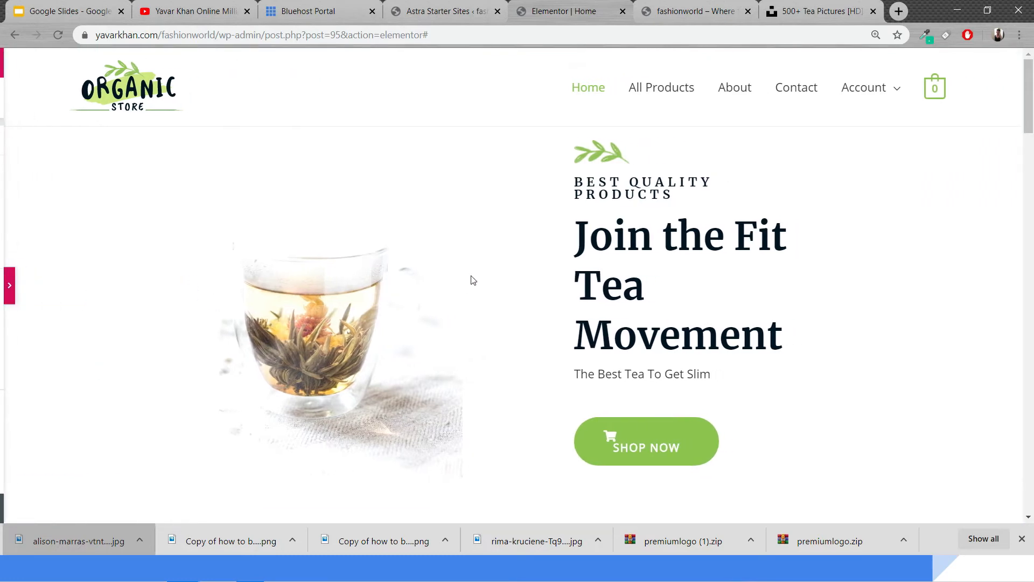
scroll(796, 330, down, 5)
scroll(666, 298, up, 5)
scroll(529, 297, down, 1)
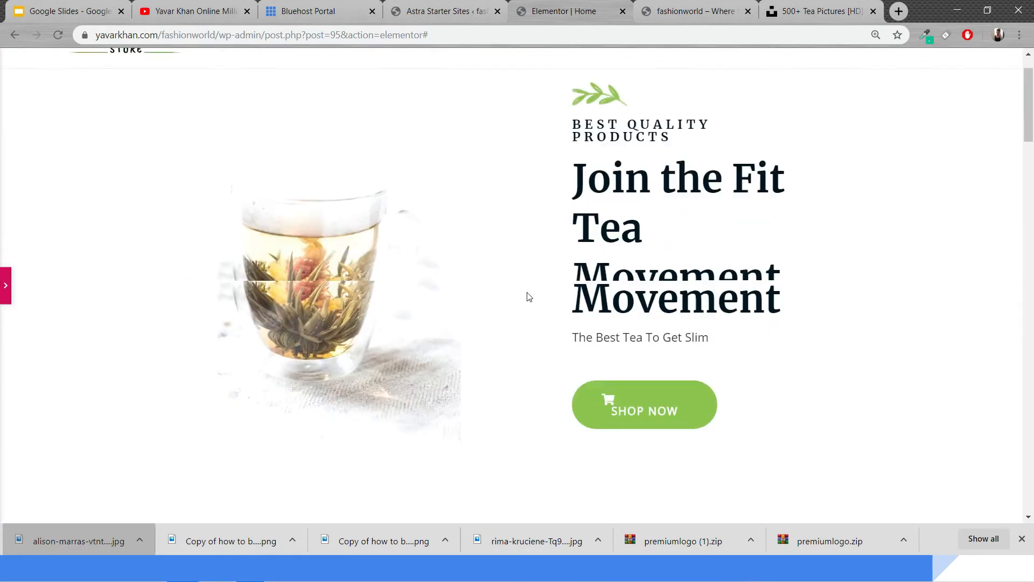
scroll(529, 297, down, 8)
scroll(469, 273, up, 7)
click(16, 286)
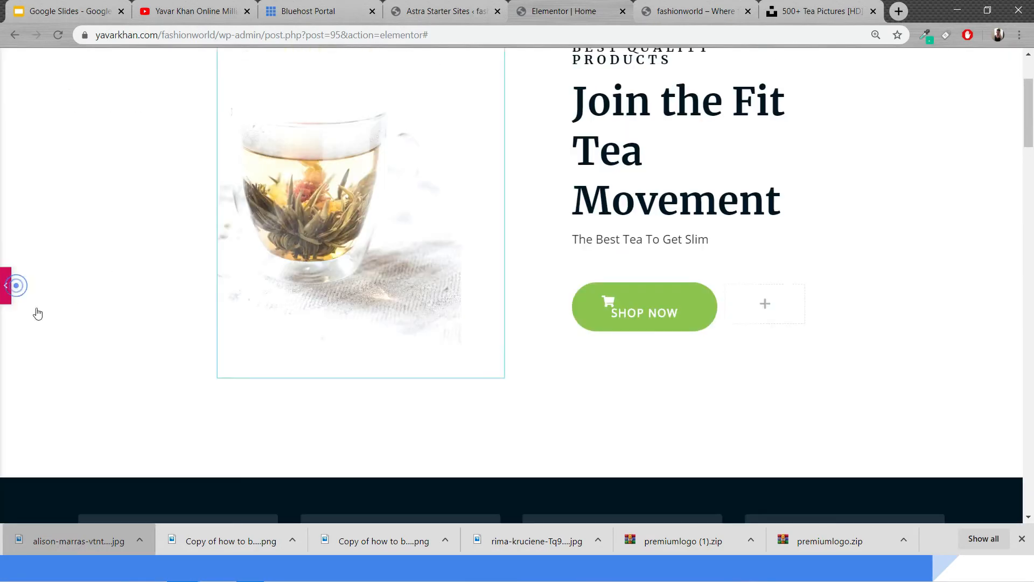
click(175, 508)
scroll(367, 408, up, 3)
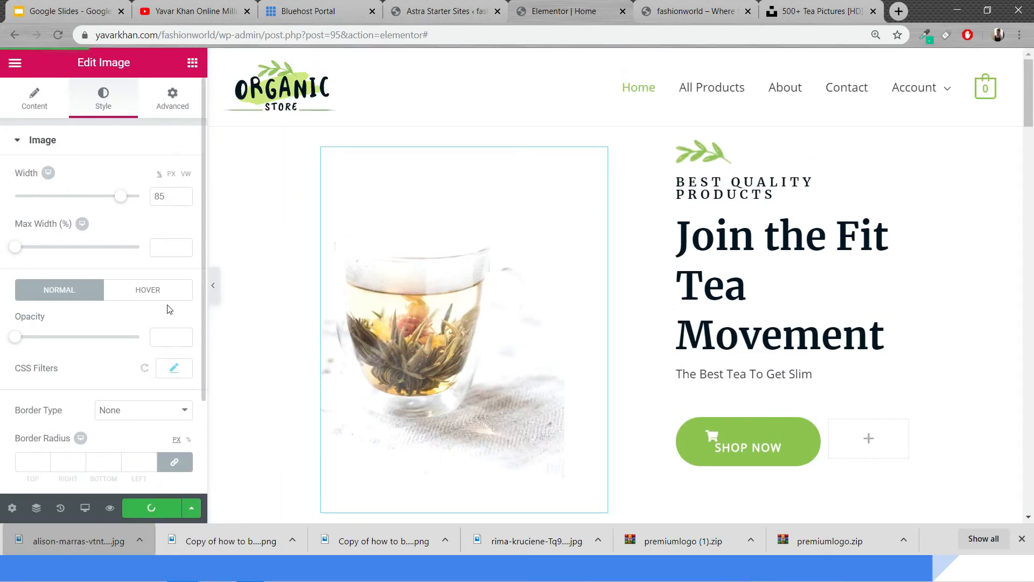
Open the live site and browse the home page and a product page
click(15, 62)
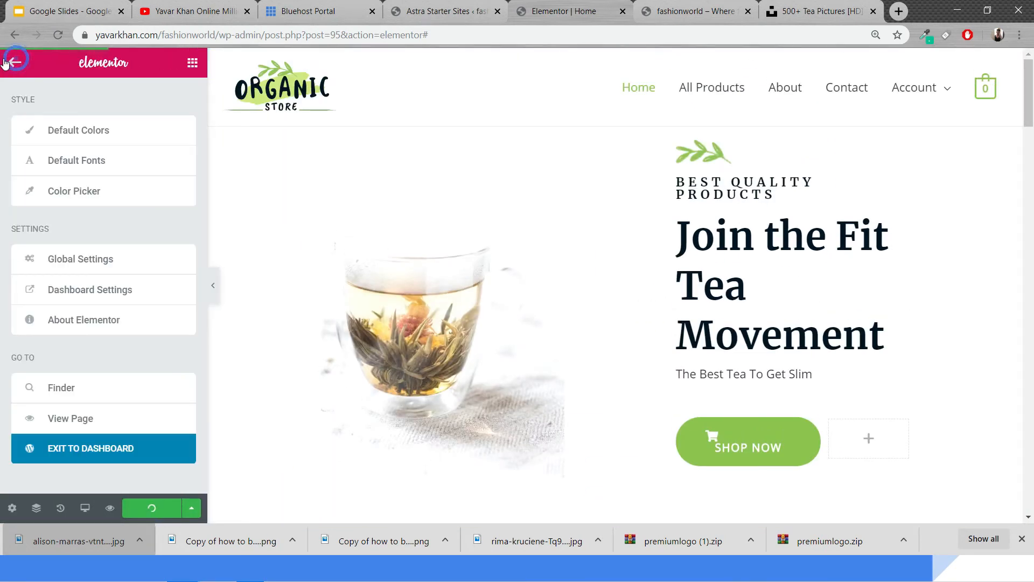
click(90, 421)
click(641, 116)
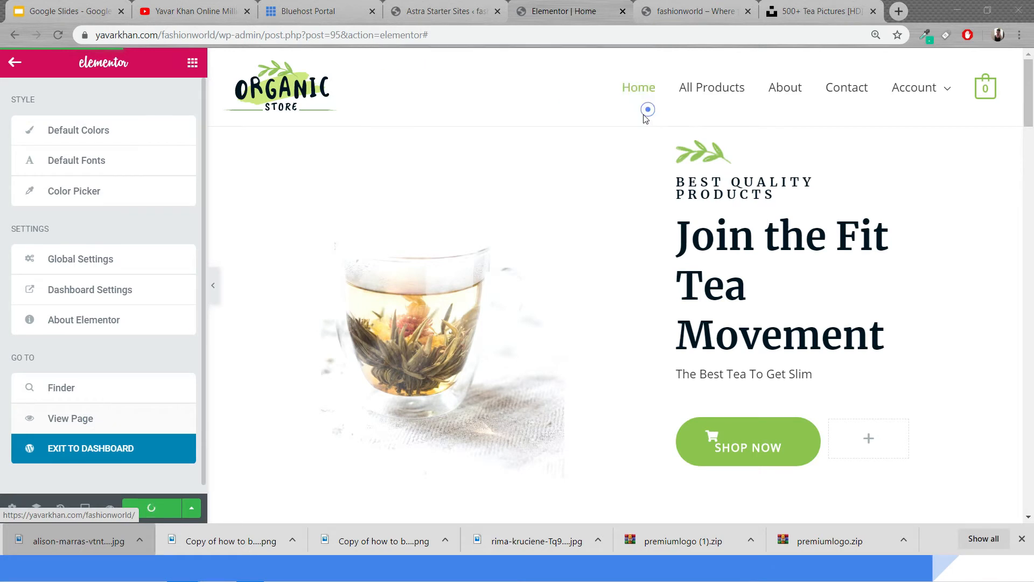
click(101, 422)
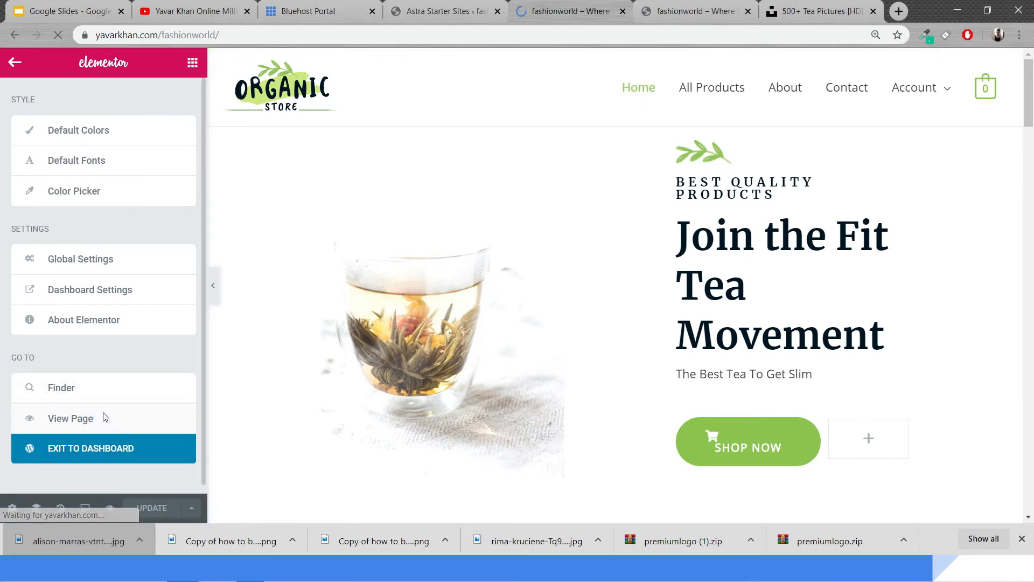
scroll(372, 322, down, 7)
scroll(372, 322, down, 14)
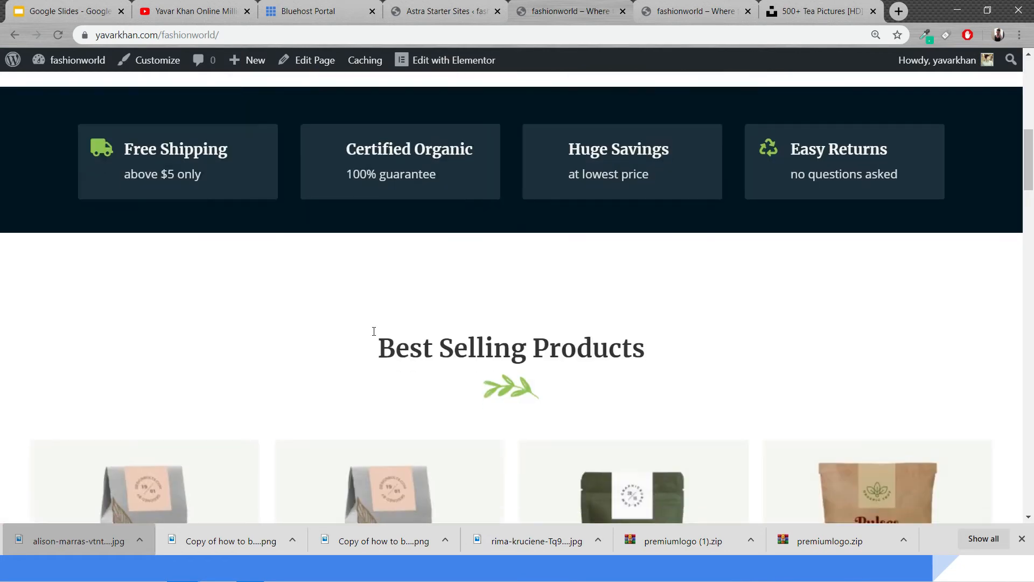
scroll(414, 231, up, 9)
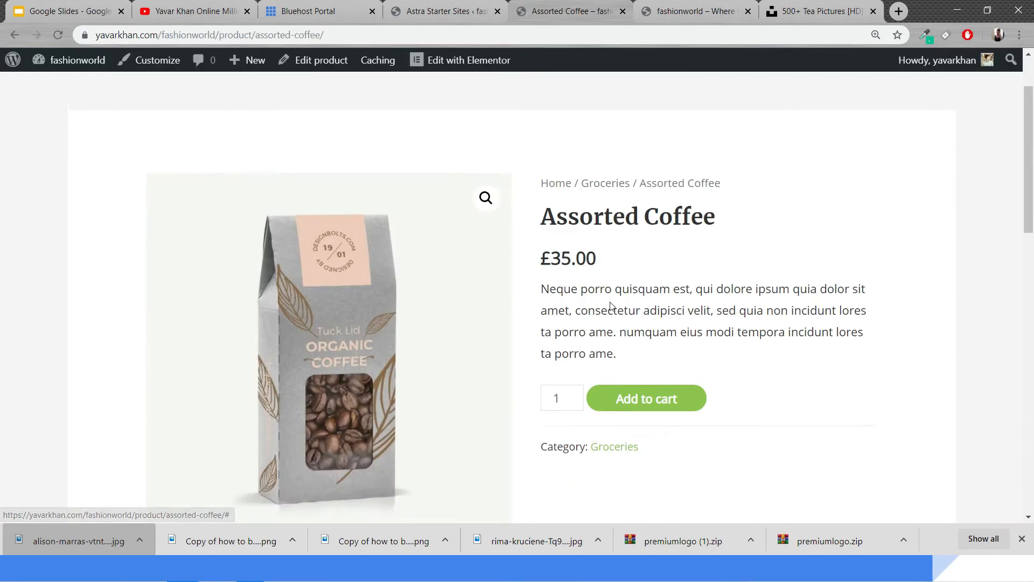
scroll(610, 305, down, 13)
scroll(376, 230, up, 7)
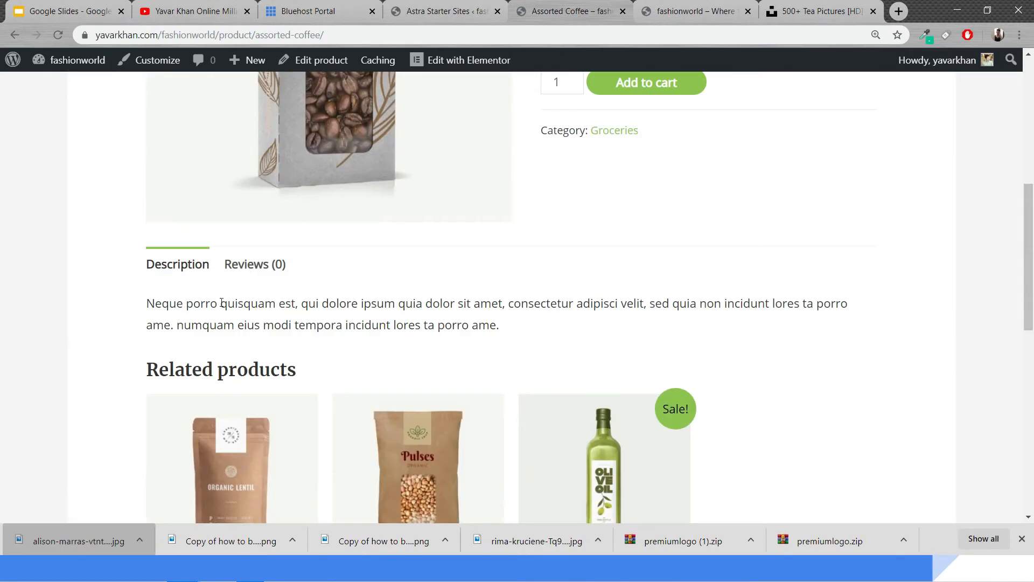
scroll(337, 376, up, 7)
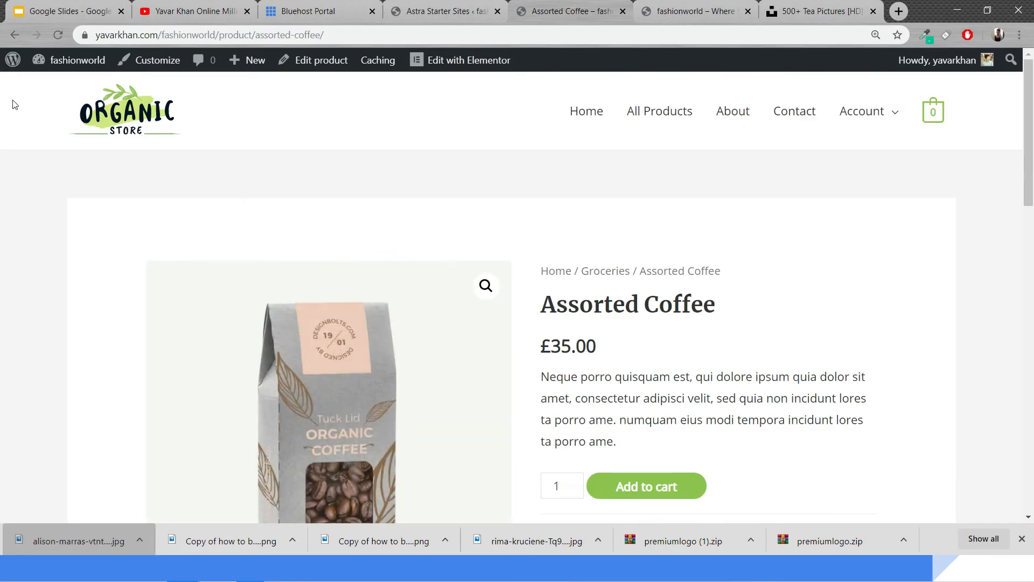
click(15, 35)
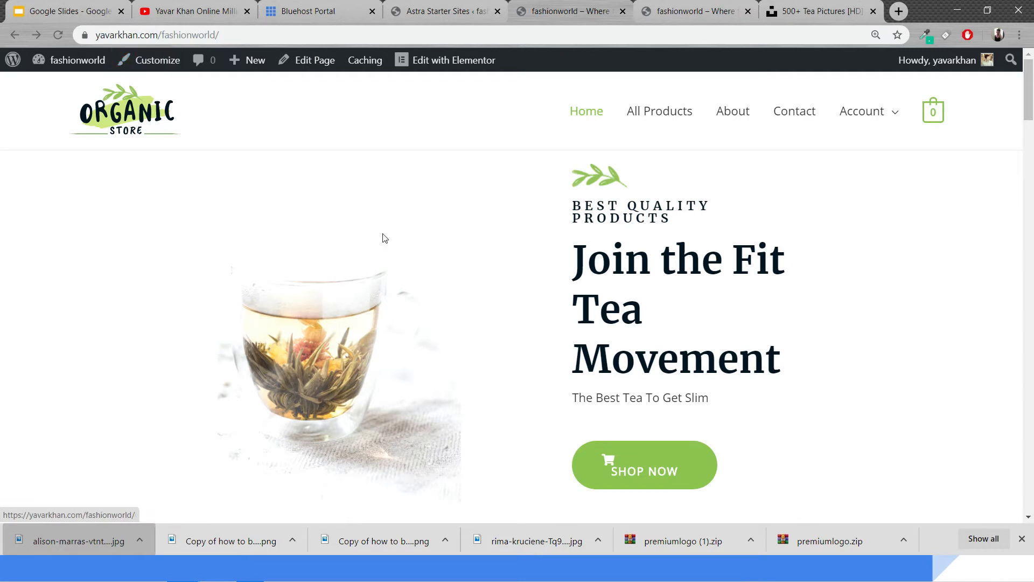
Open the Customizer's Header Site Identity settings and start changing the logo from the media library
click(158, 61)
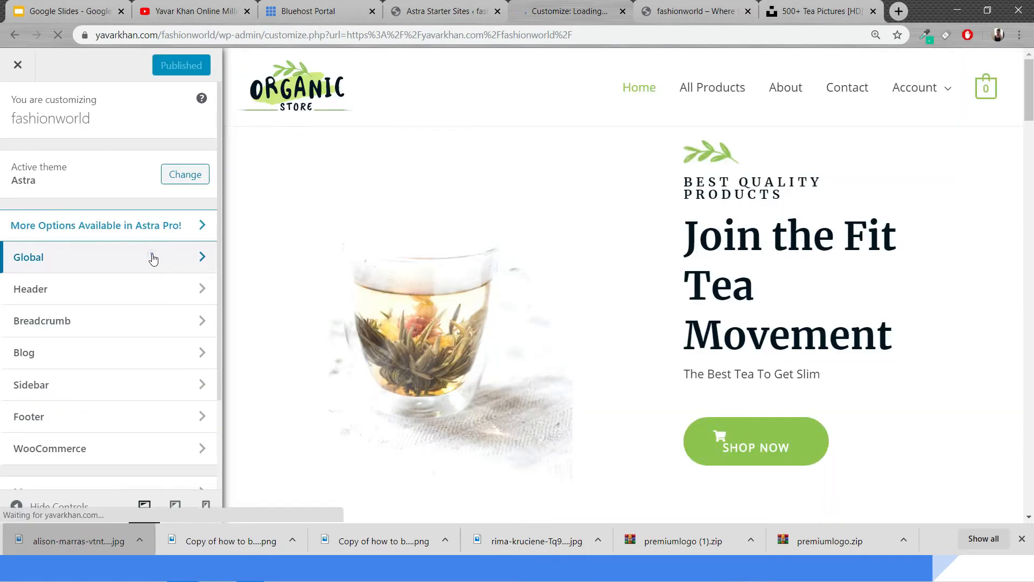
click(152, 256)
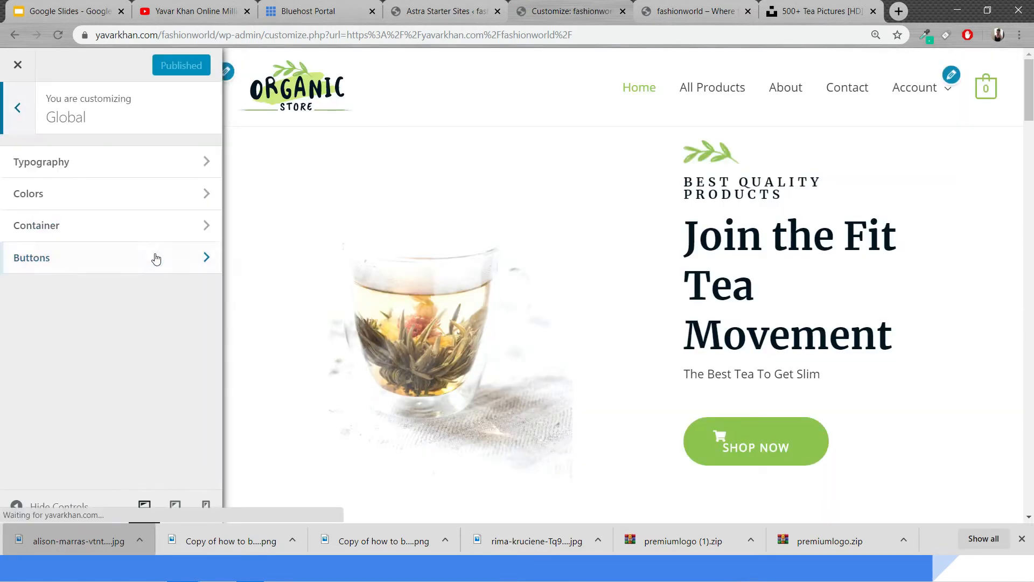
click(19, 110)
scroll(144, 189, down, 2)
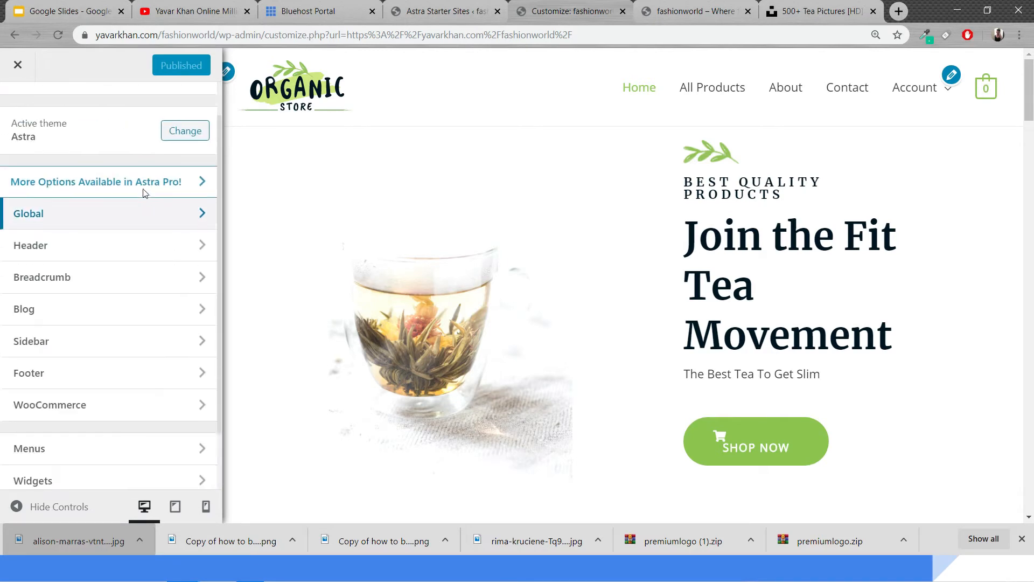
scroll(144, 194, up, 1)
scroll(143, 194, up, 2)
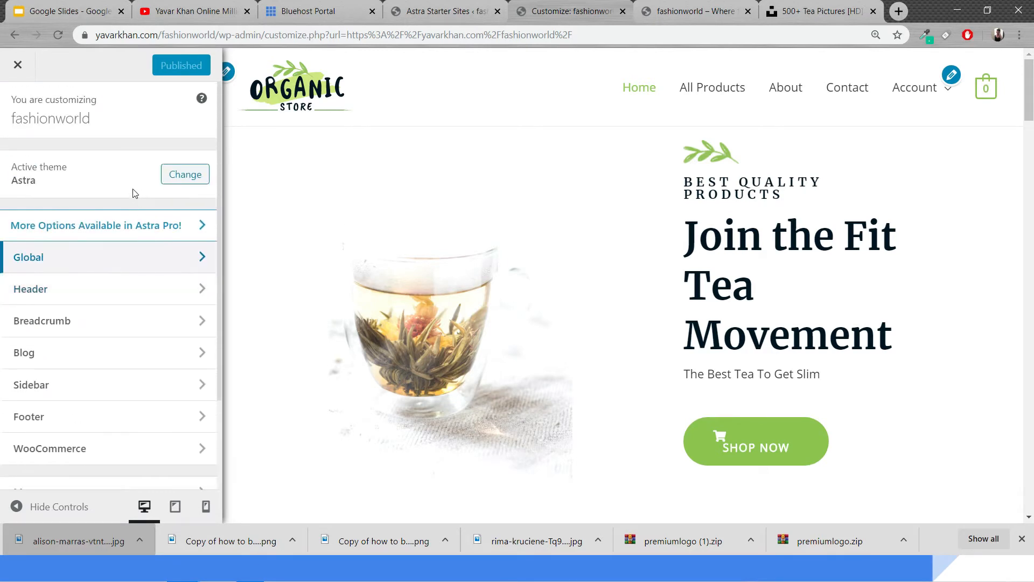
click(103, 291)
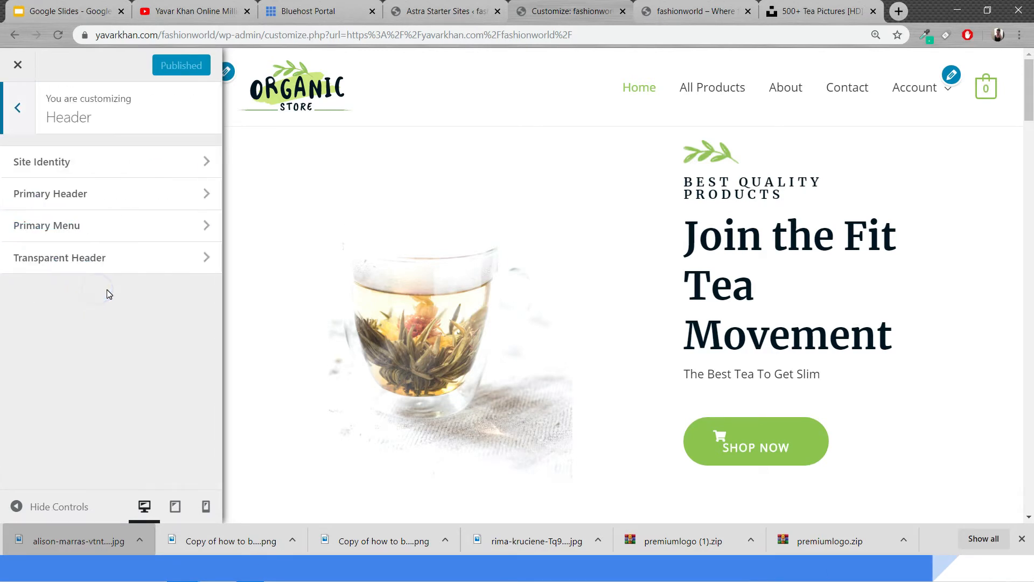
click(98, 165)
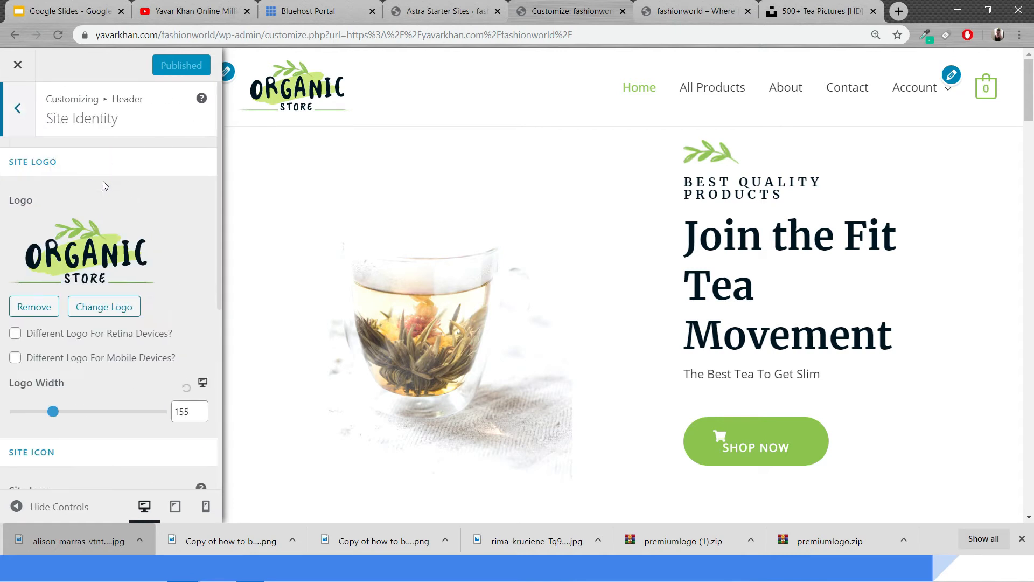
click(104, 307)
click(69, 130)
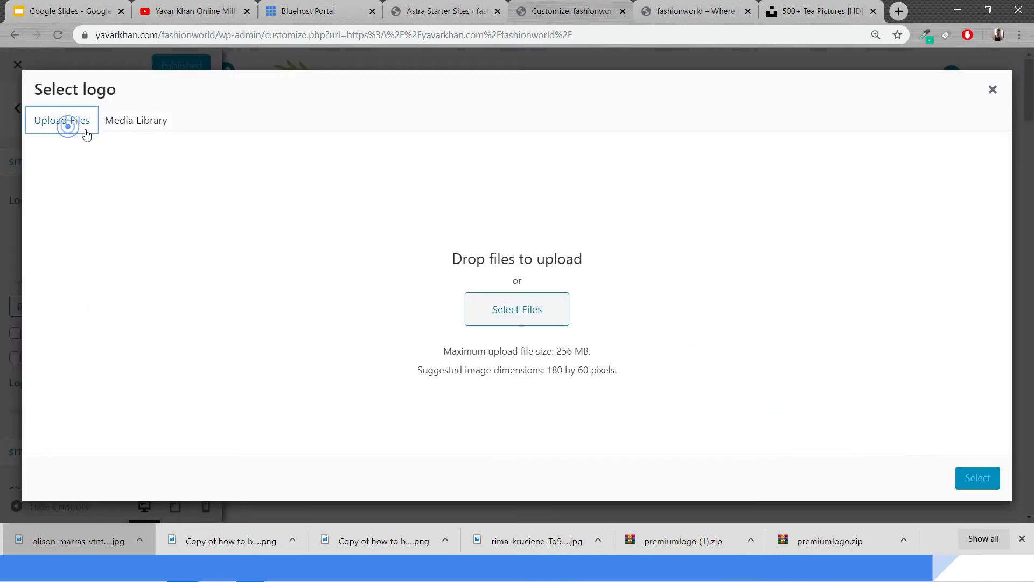
click(113, 129)
Switch to the YouTube channel and browse its Videos page
click(206, 9)
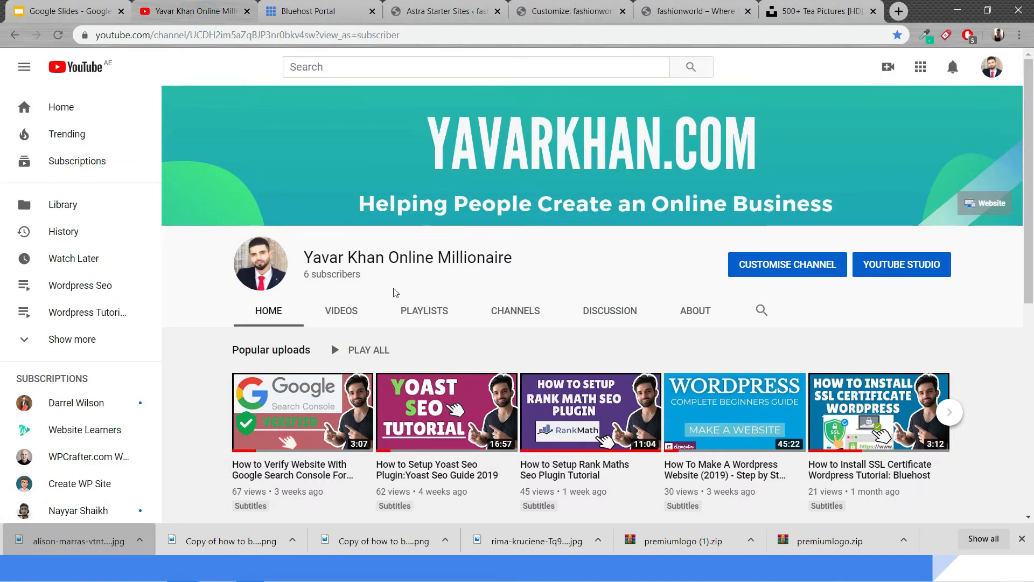
click(339, 310)
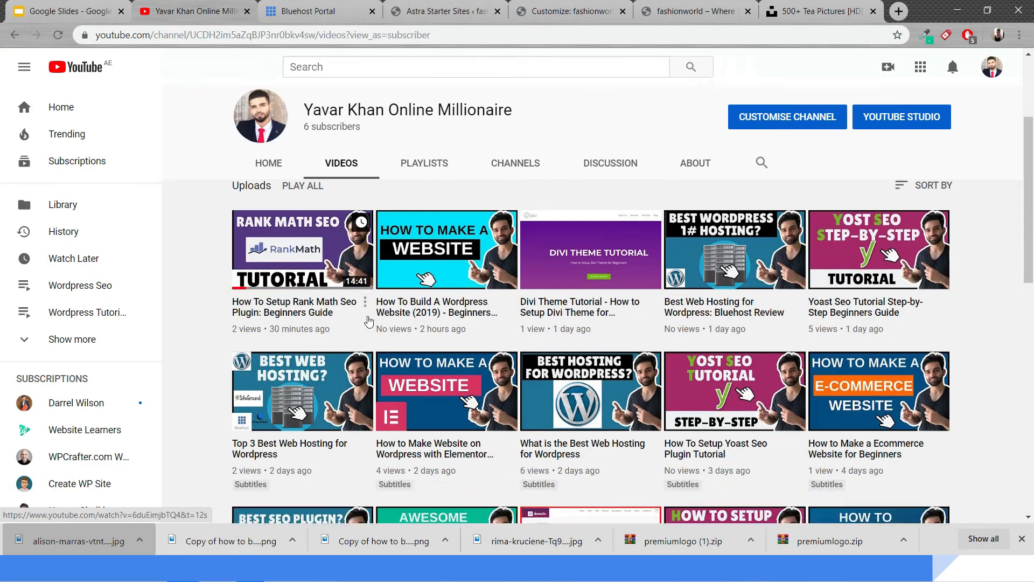
scroll(369, 322, down, 4)
scroll(389, 330, down, 5)
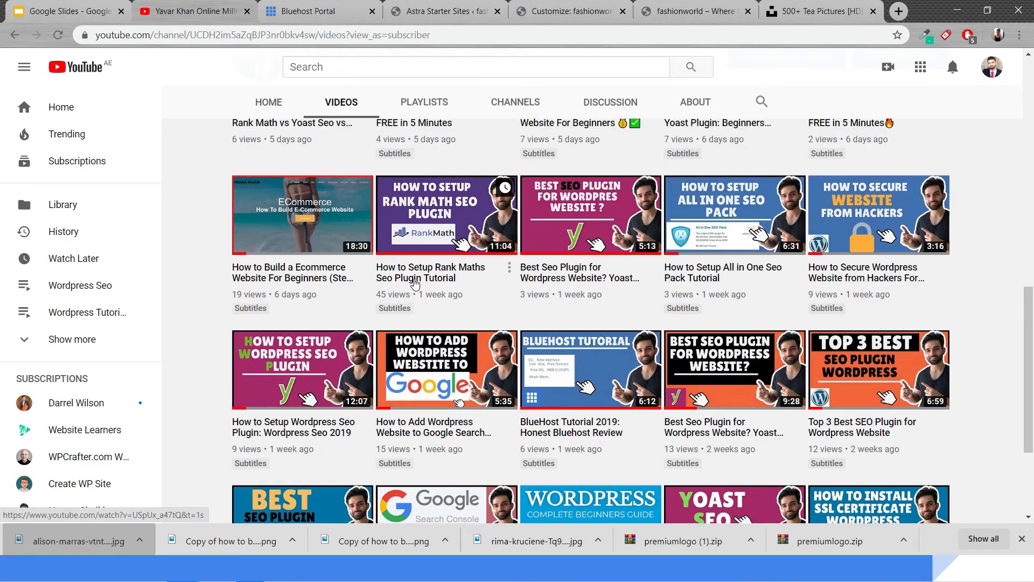
scroll(865, 325, up, 5)
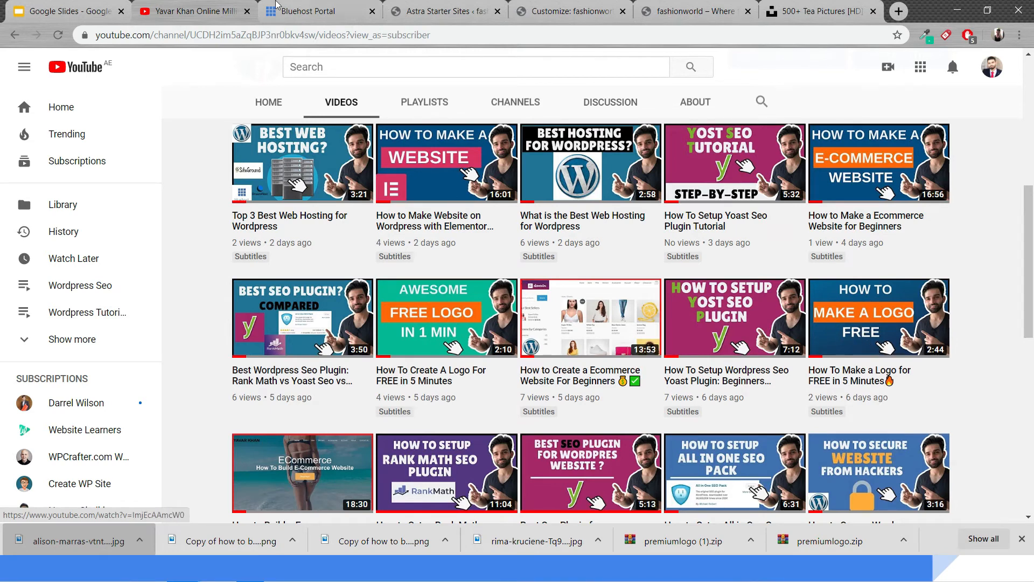
Upload the yavar-khan (4).png image from Downloads in the Select logo dialog, select it and crop it as the site logo
click(582, 6)
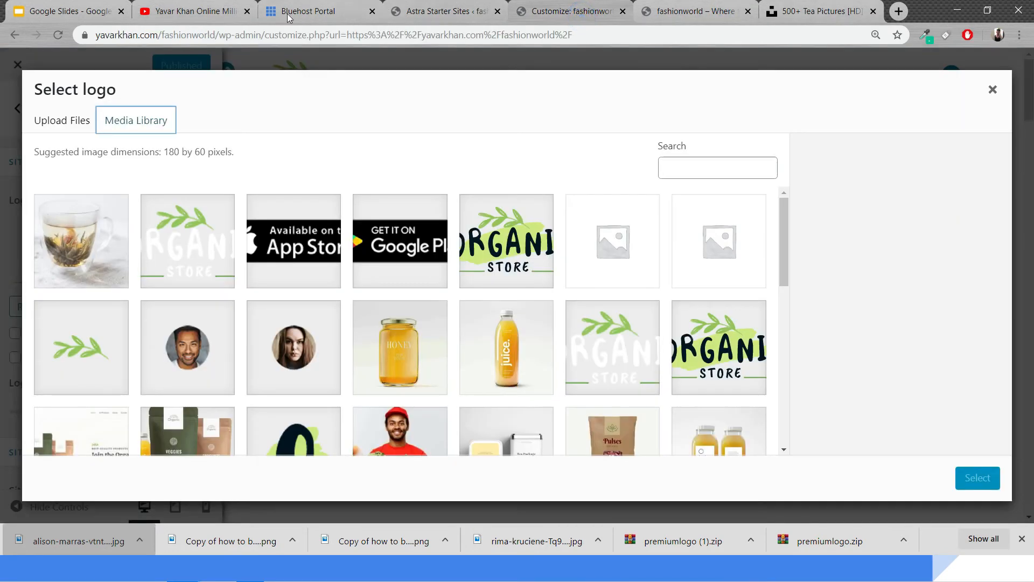
click(64, 120)
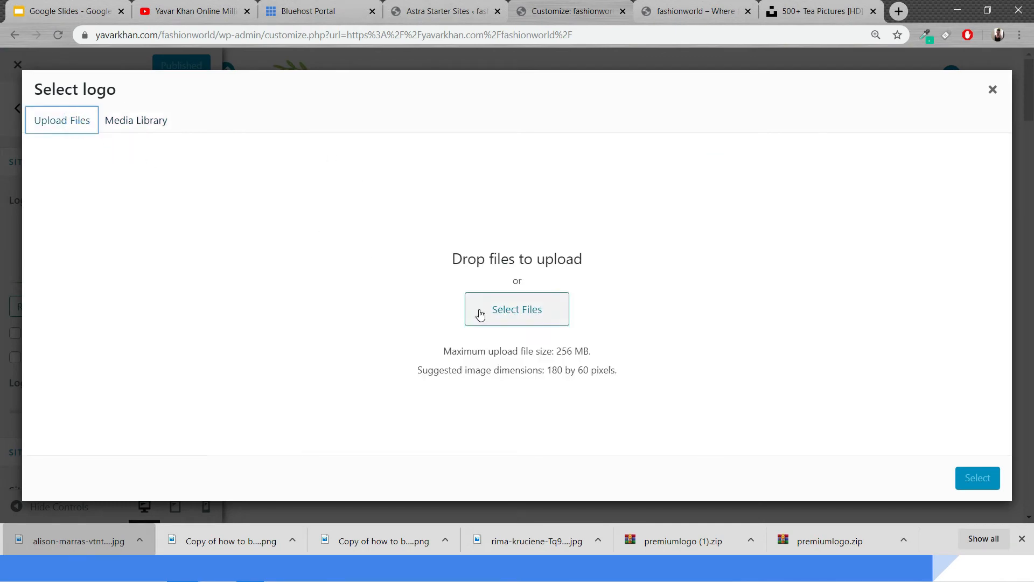
click(478, 314)
click(56, 117)
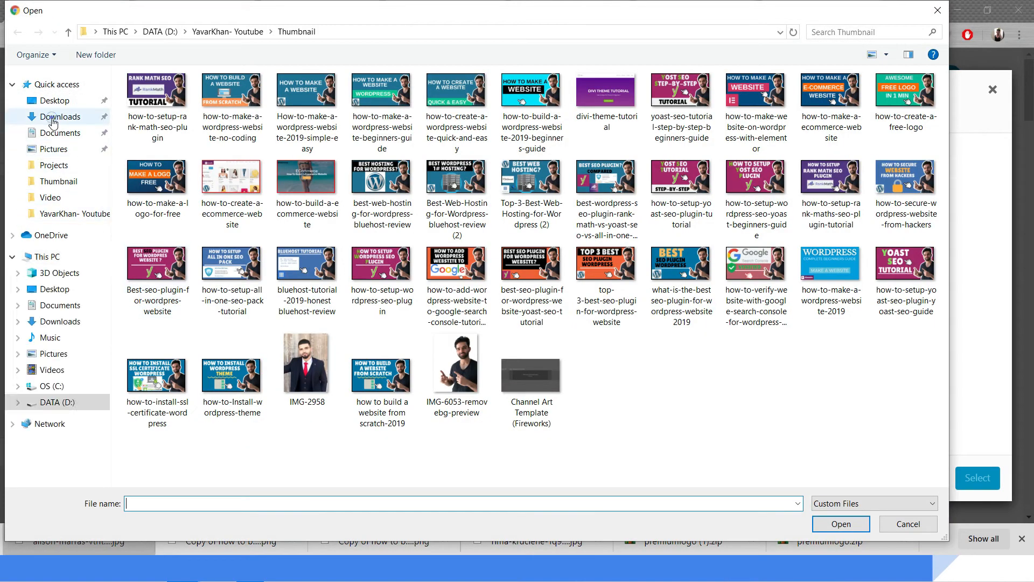
double_click(572, 261)
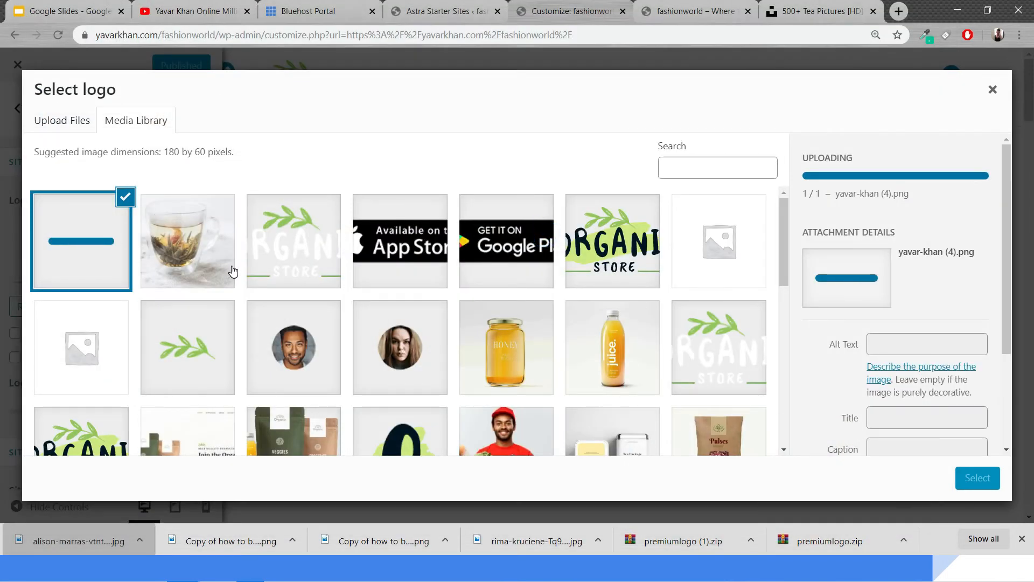
click(978, 478)
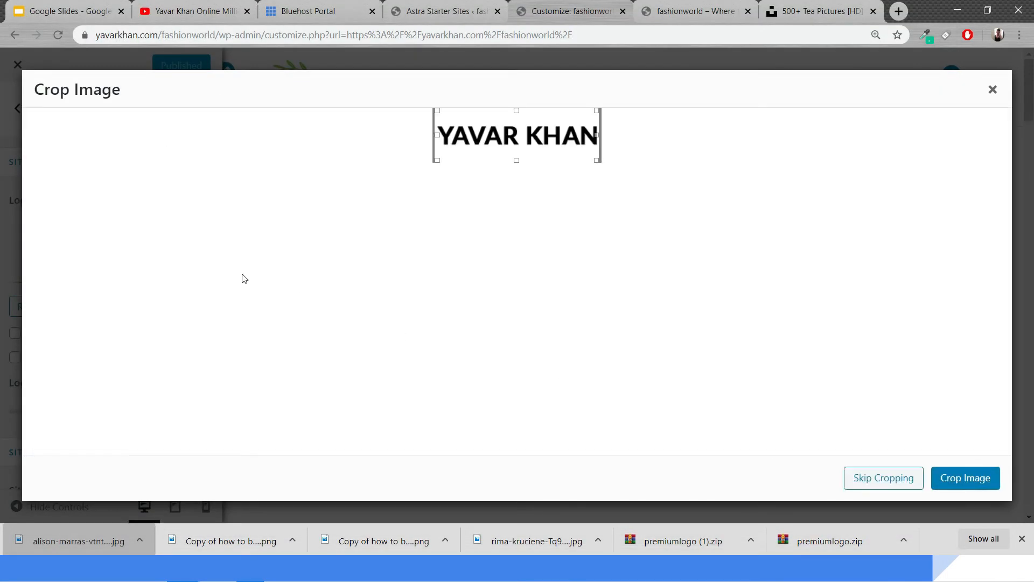
click(950, 477)
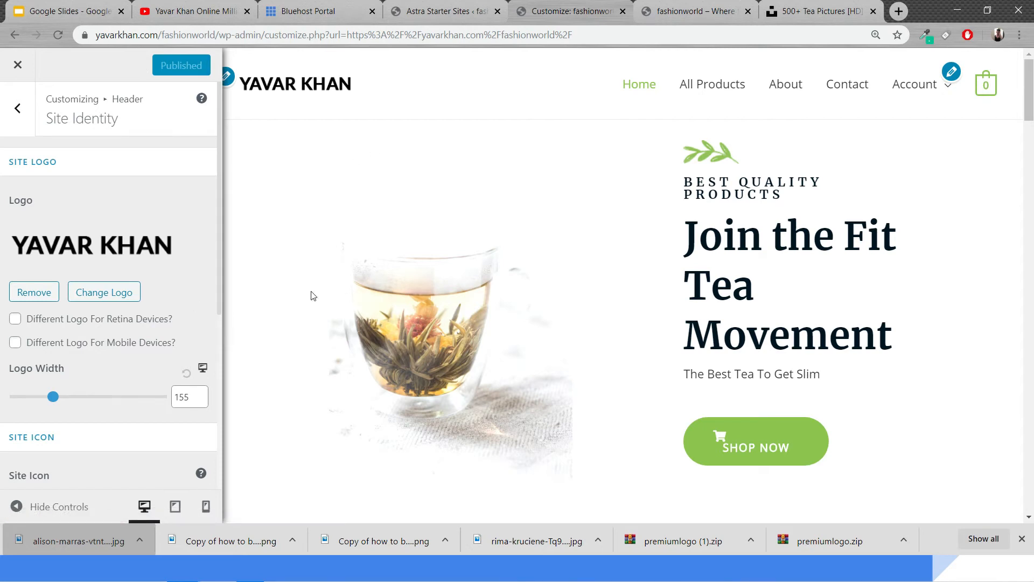
Exit the Customizer and browse the live home page, the All Products shop page and the About page
click(18, 63)
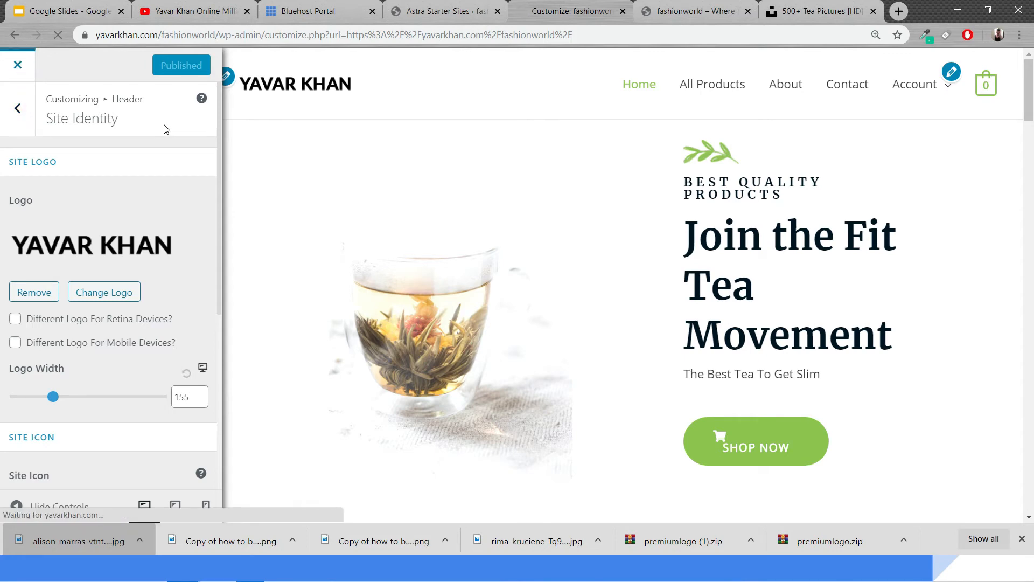
scroll(539, 361, down, 5)
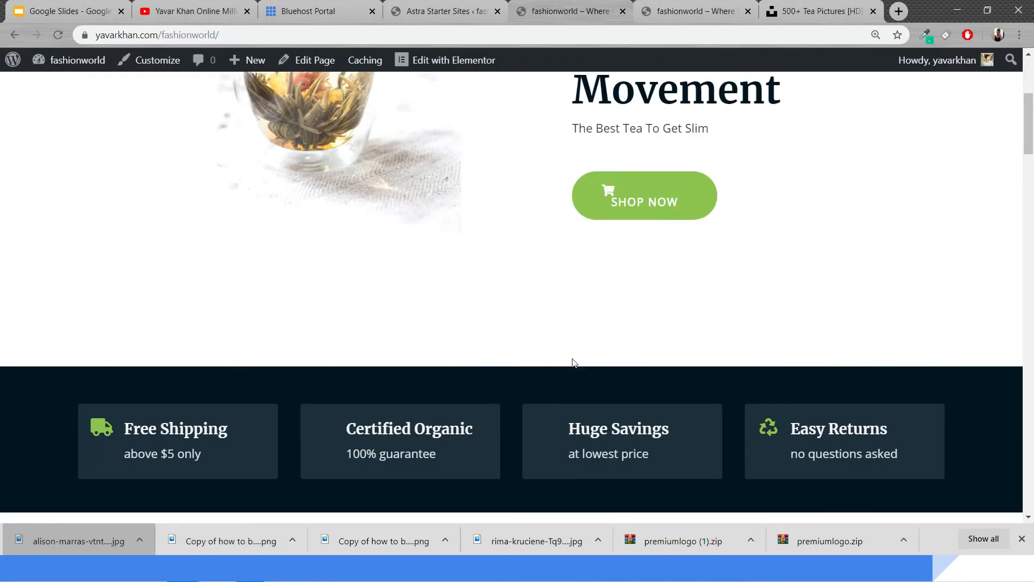
scroll(573, 363, up, 5)
click(660, 115)
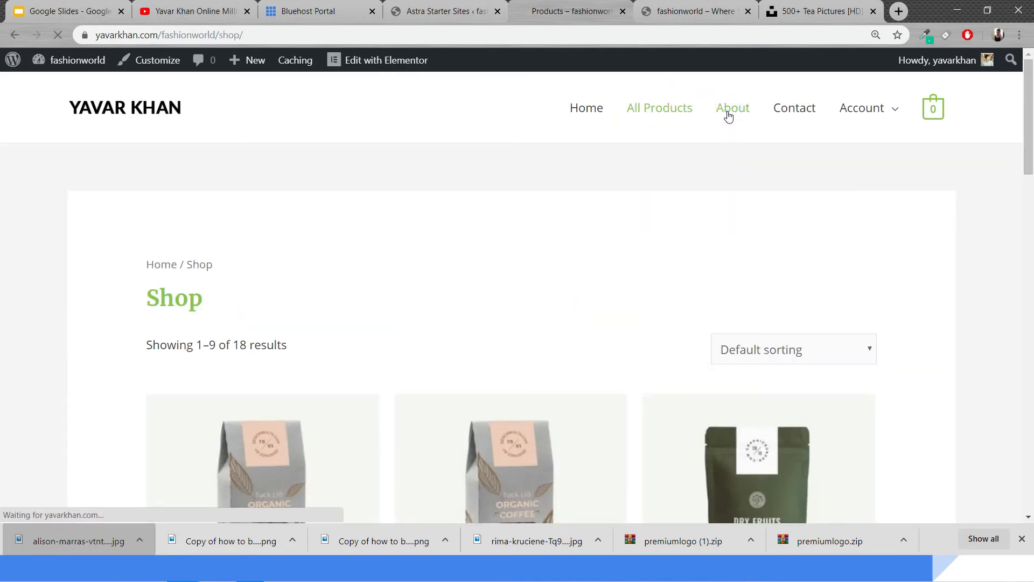
scroll(666, 263, down, 5)
scroll(677, 295, up, 5)
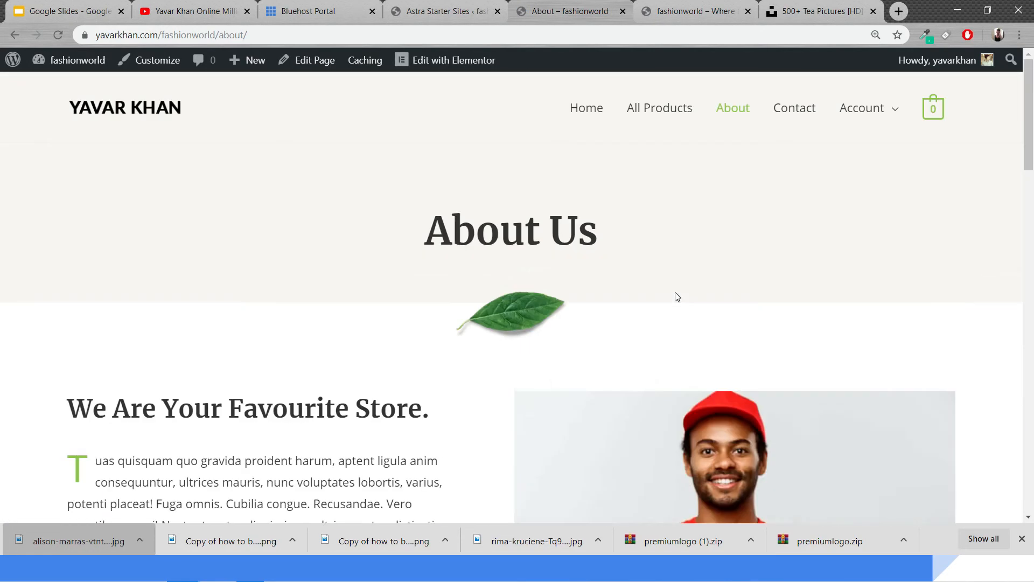
scroll(678, 297, down, 6)
scroll(679, 296, up, 6)
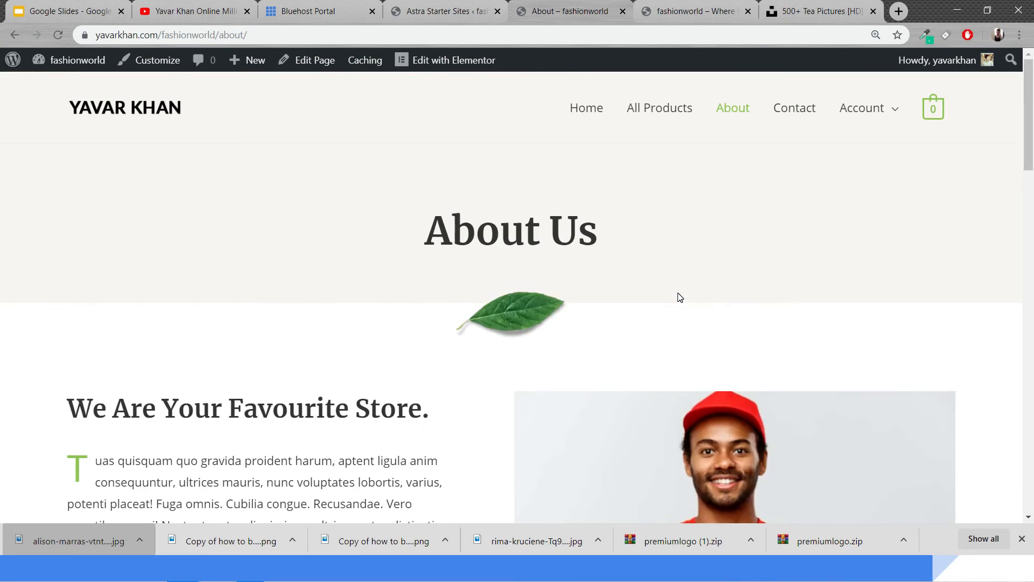
Open the About page in Elementor, change its main heading to About Fit Tea and save the page
click(446, 61)
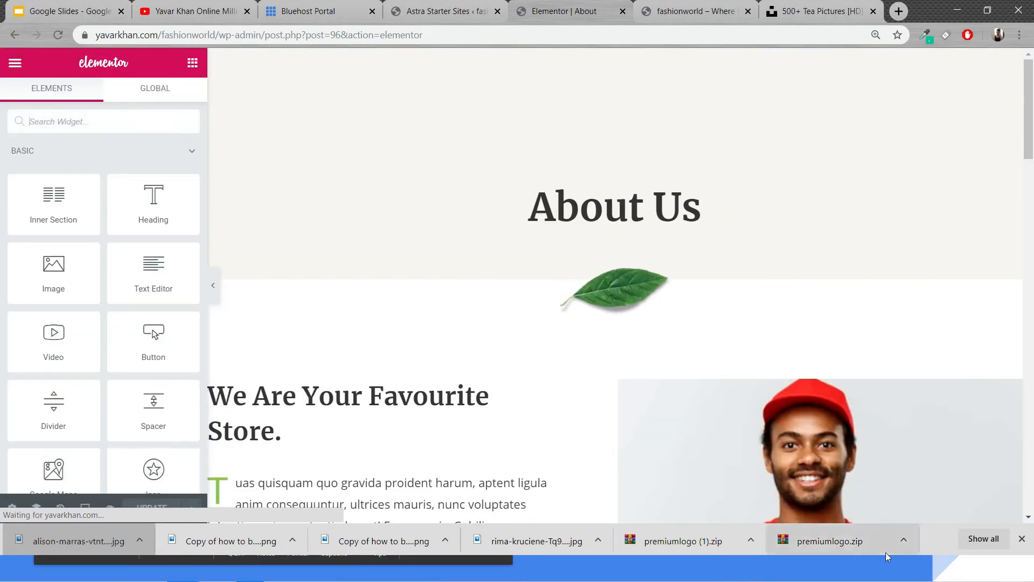
key(super)
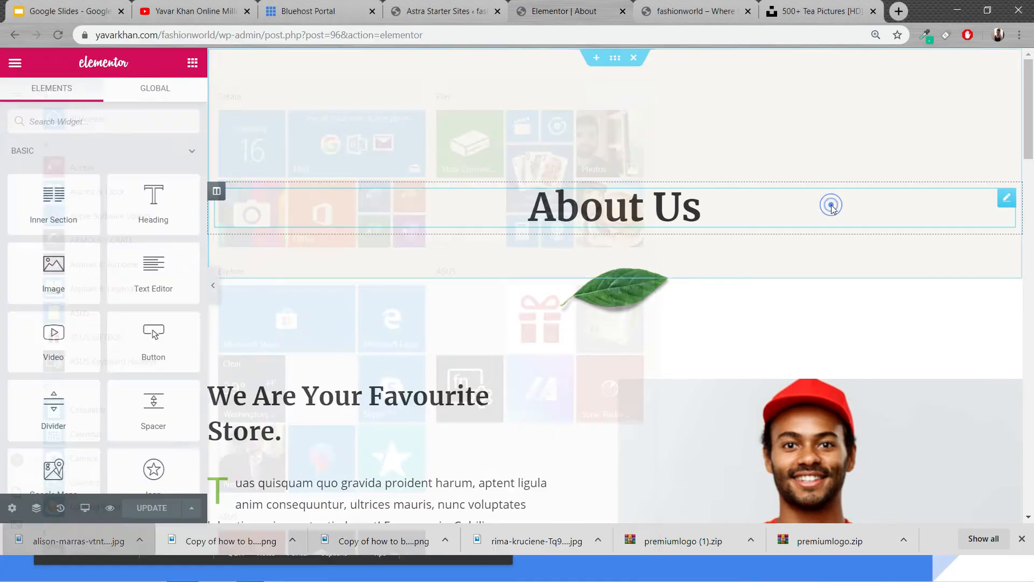
click(832, 203)
click(832, 203)
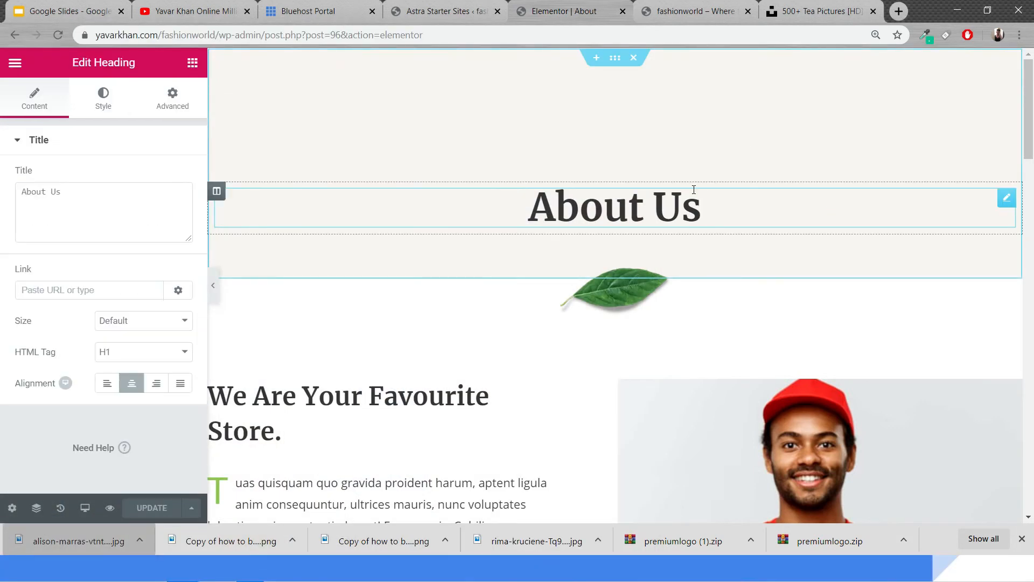
key(BackSpace)
key(BackSpace)
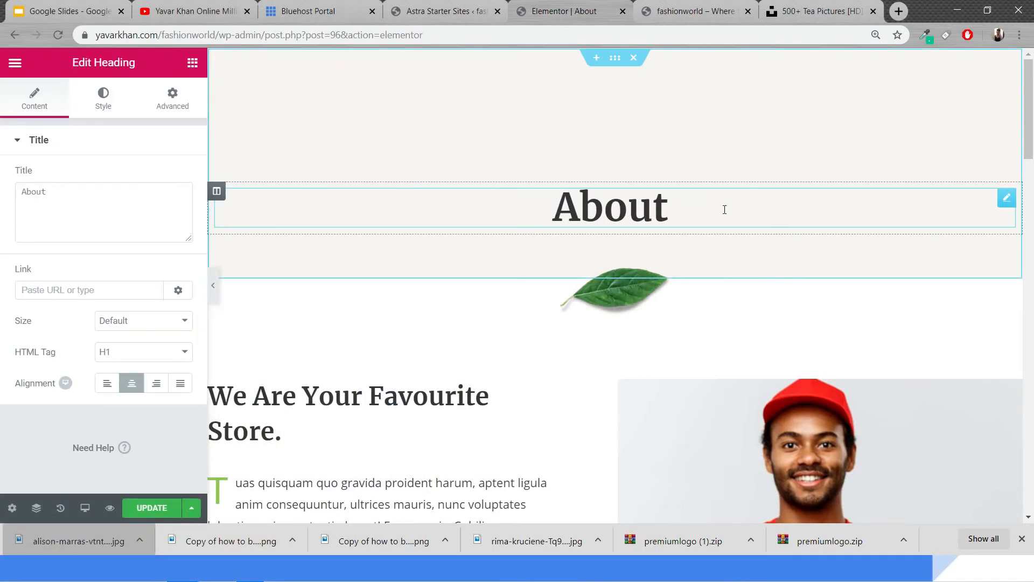
text(Fot)
key(BackSpace)
key(BackSpace)
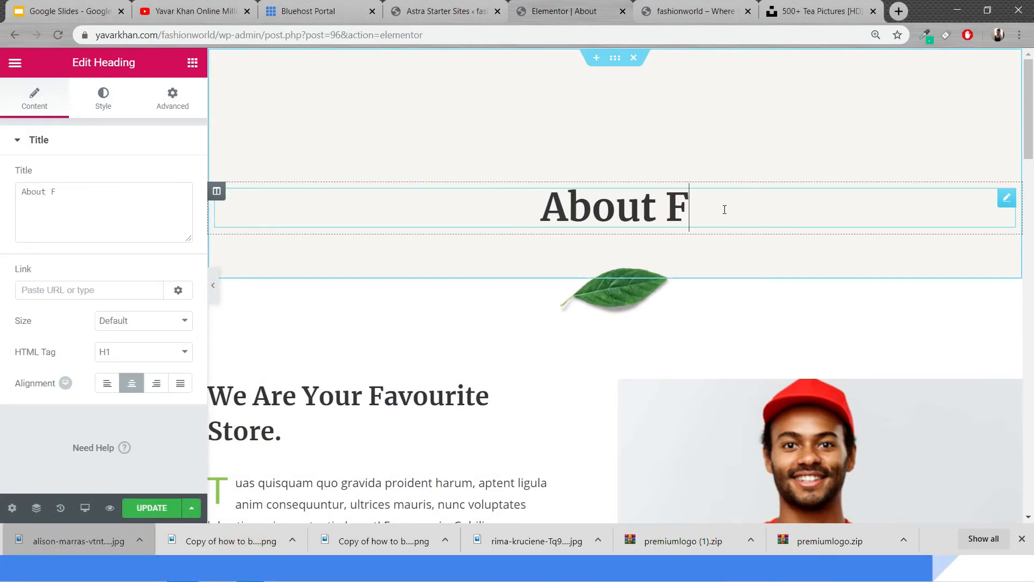
text(it Tea)
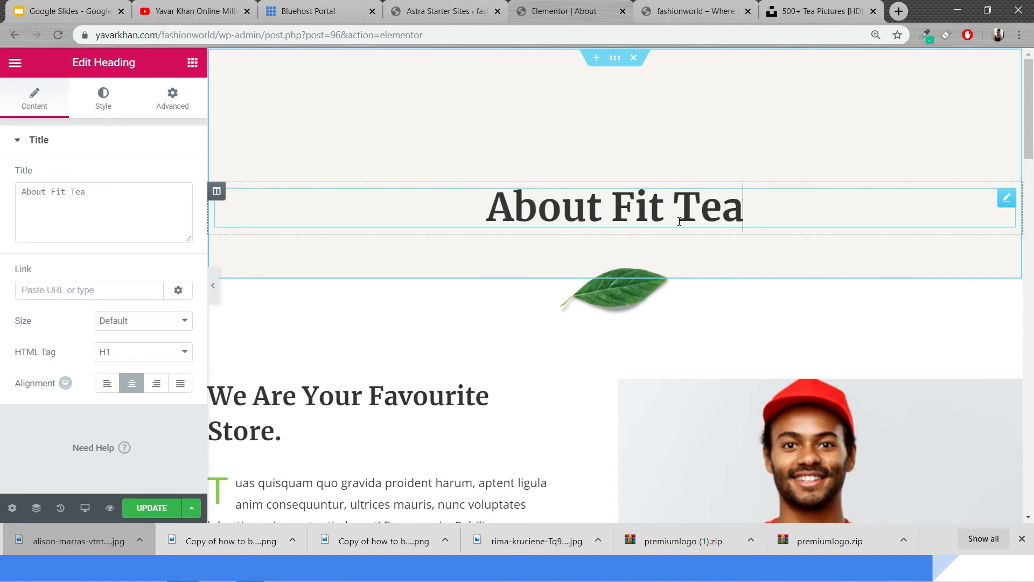
key(ctrl+s)
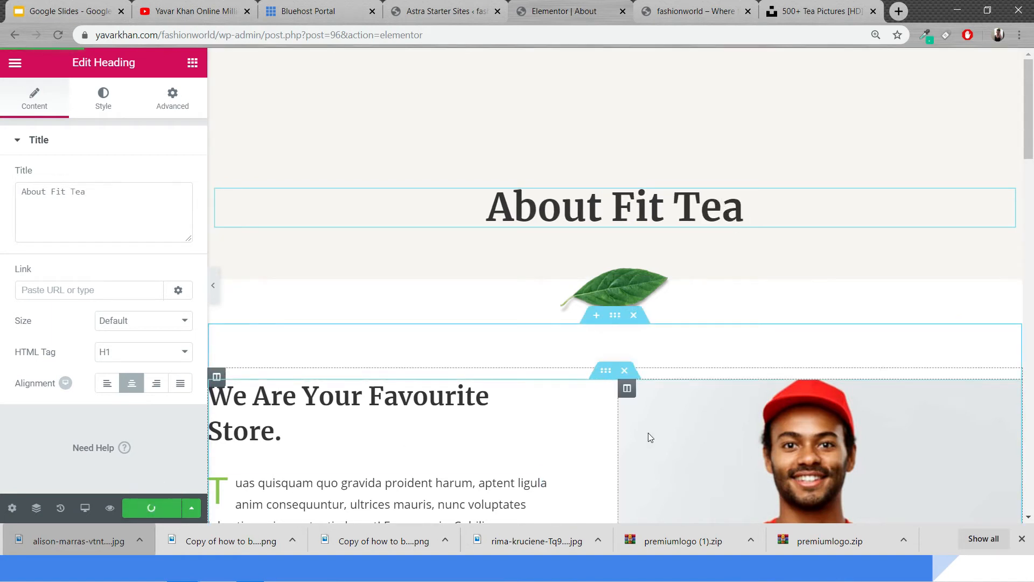
Preview the updated About page without the editor panel, then view it live and scroll through its sections
click(214, 292)
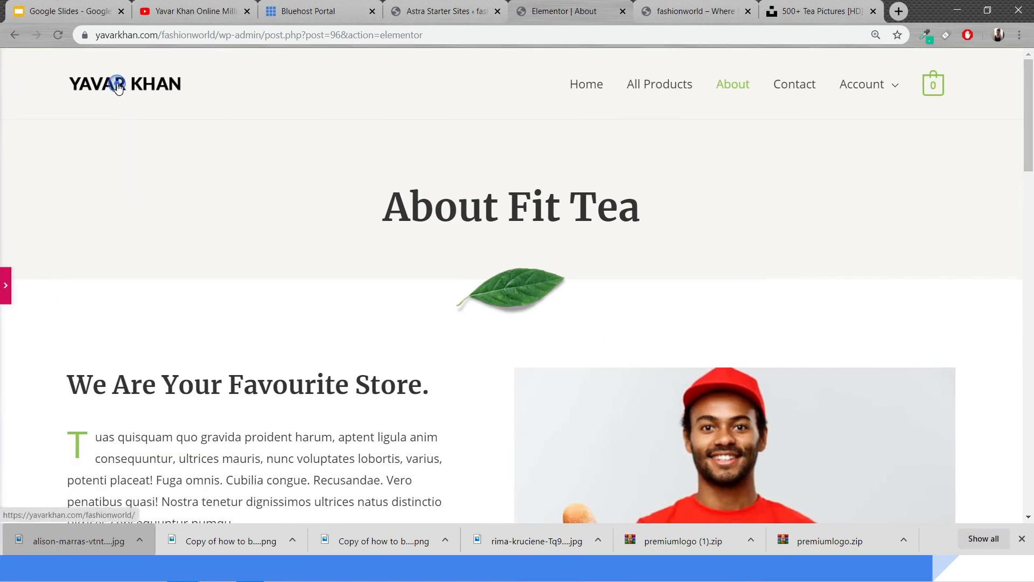
click(145, 95)
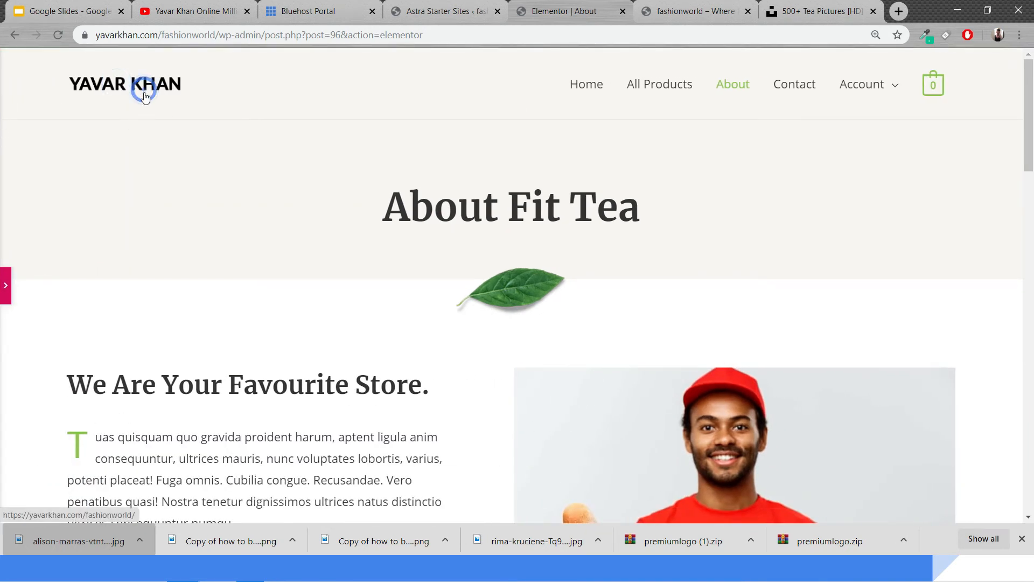
click(3, 275)
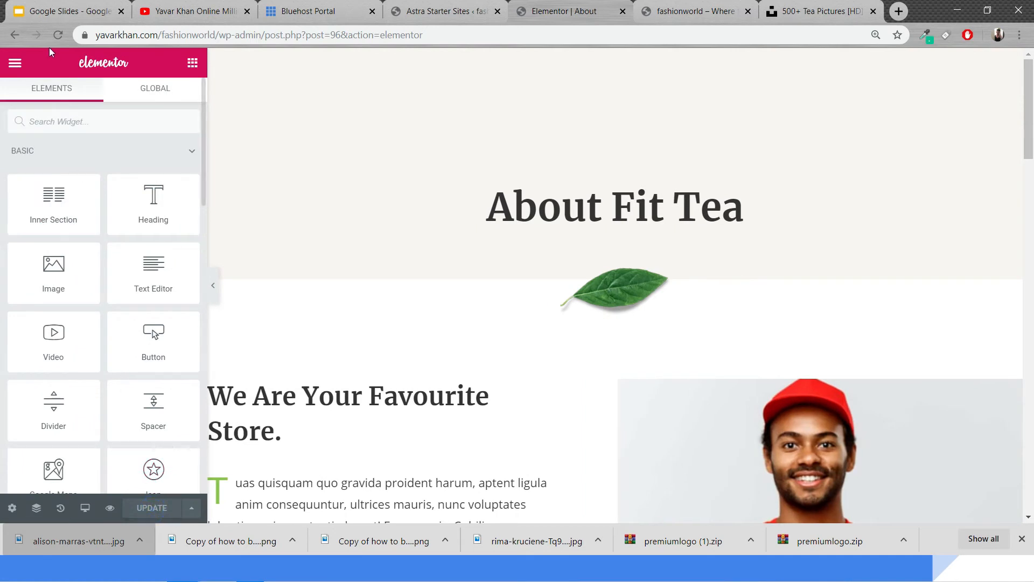
click(14, 63)
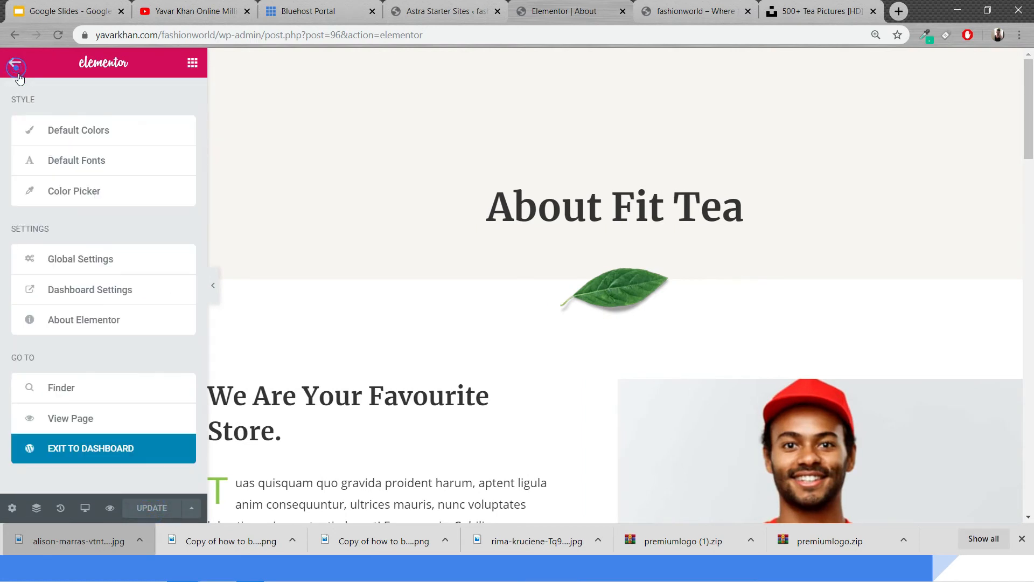
click(89, 422)
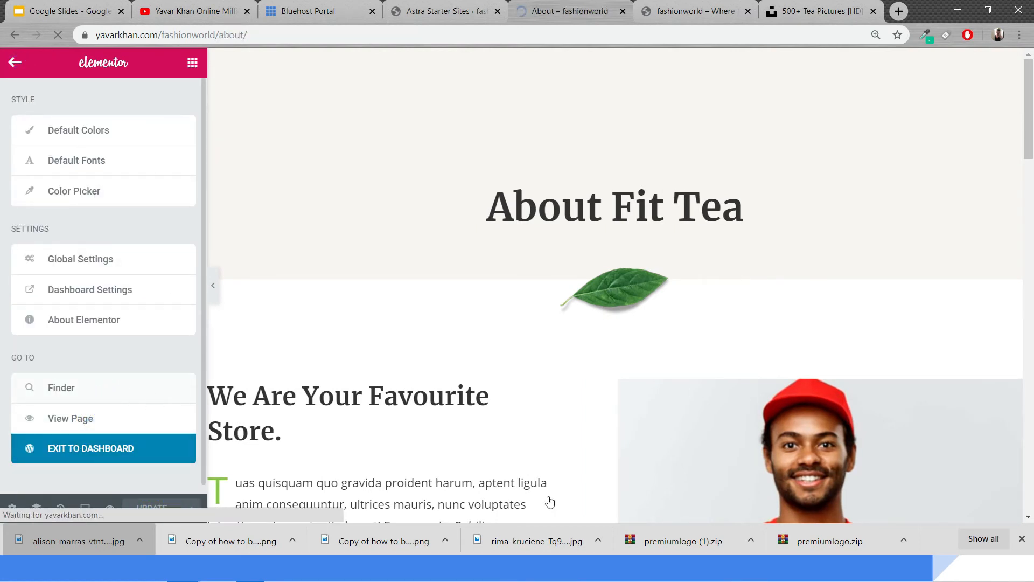
scroll(528, 236, down, 15)
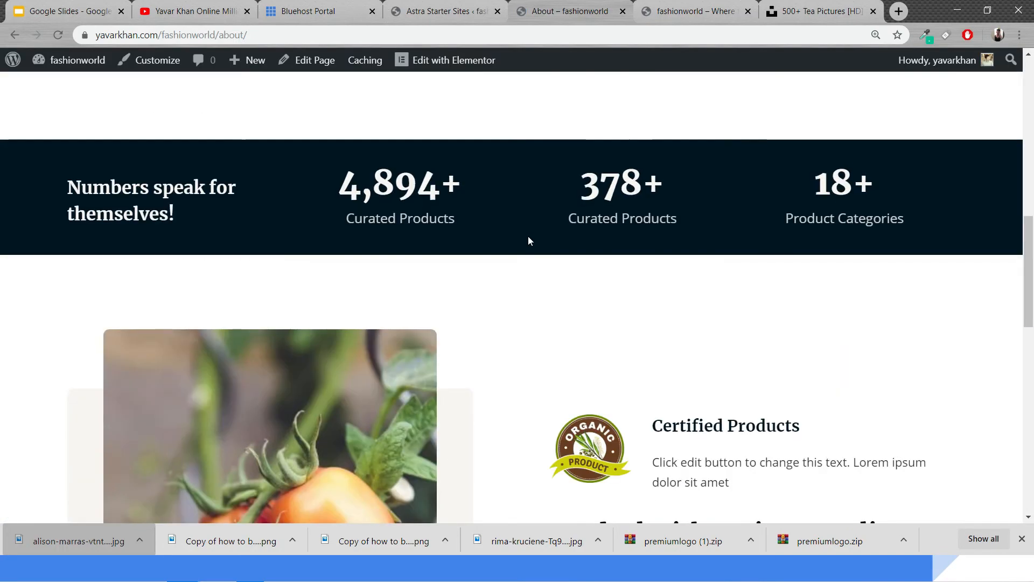
scroll(519, 260, up, 10)
scroll(517, 261, down, 1)
scroll(517, 260, down, 8)
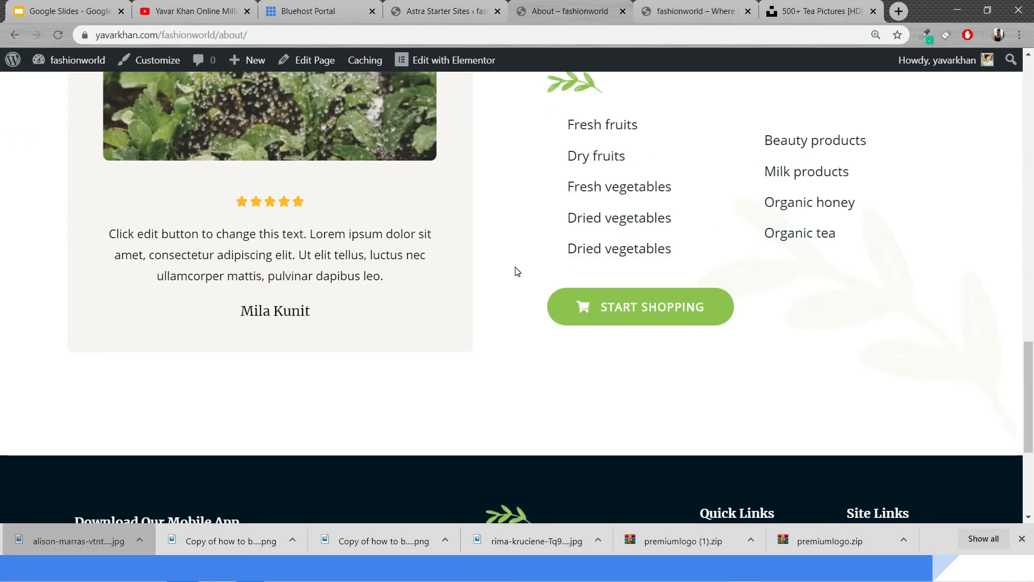
scroll(517, 269, up, 20)
Go to the WordPress dashboard and open the Add New product page under Products
click(442, 7)
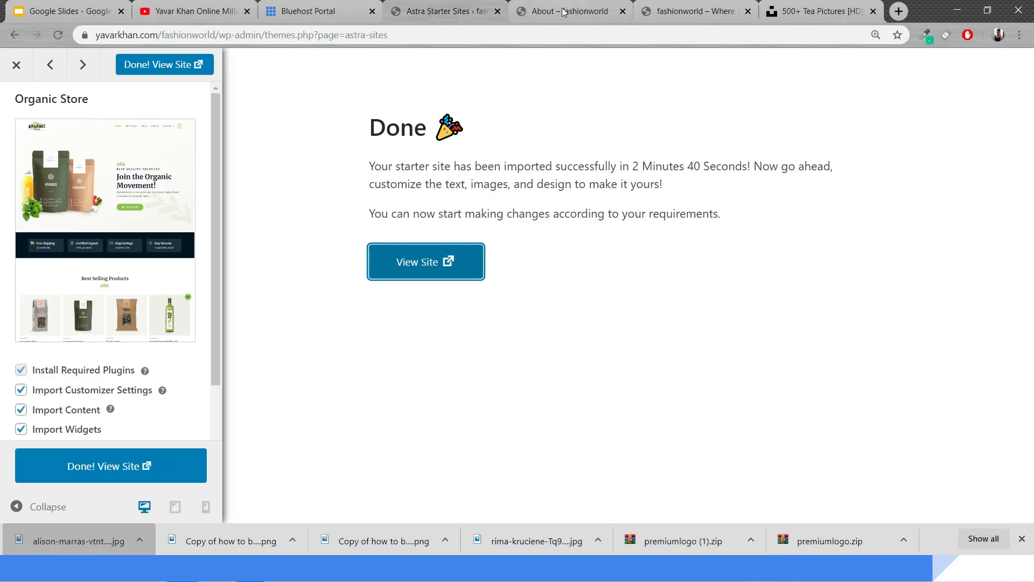
click(563, 11)
mouse_move(65, 68)
click(63, 93)
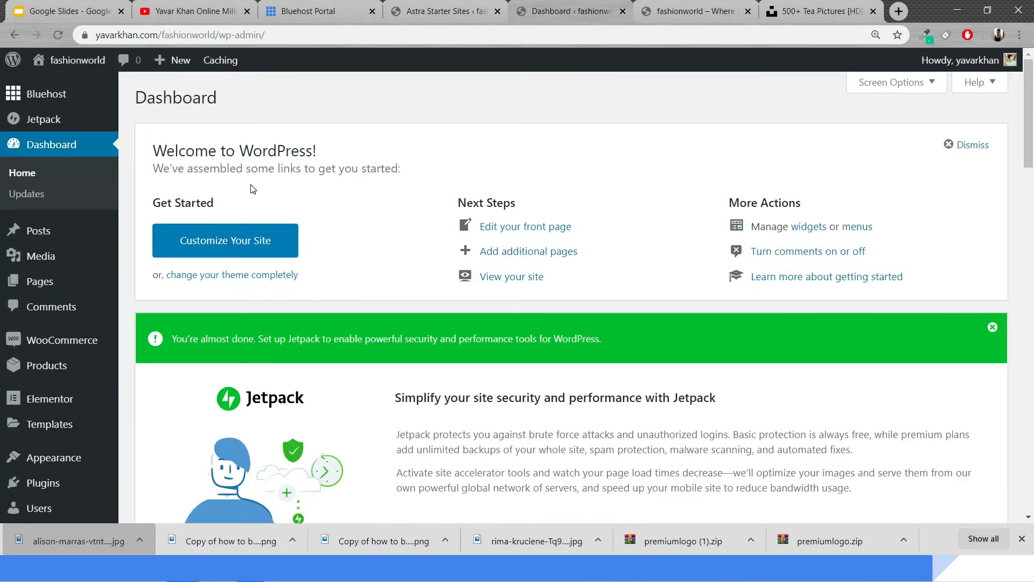
mouse_move(73, 365)
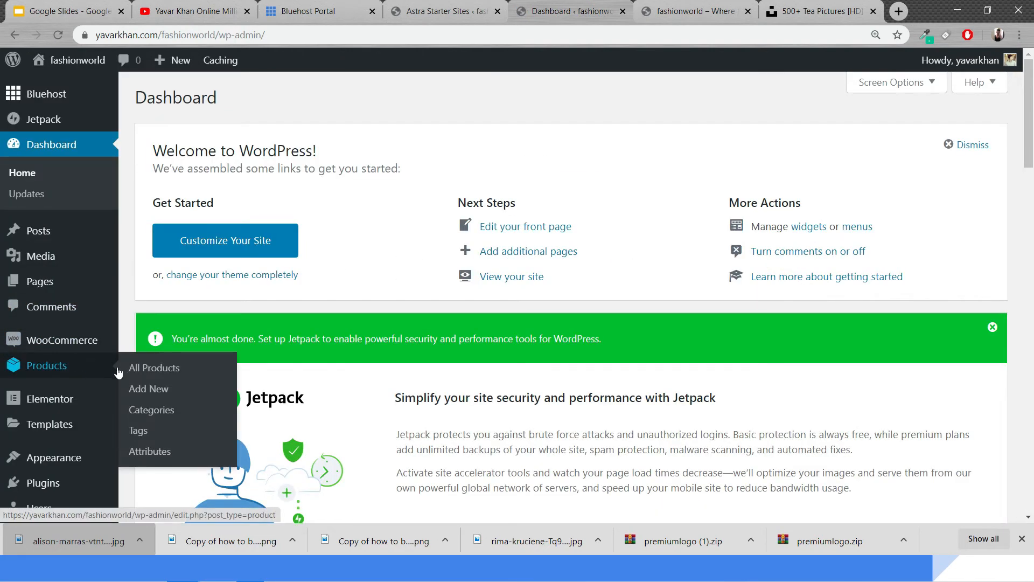
click(146, 392)
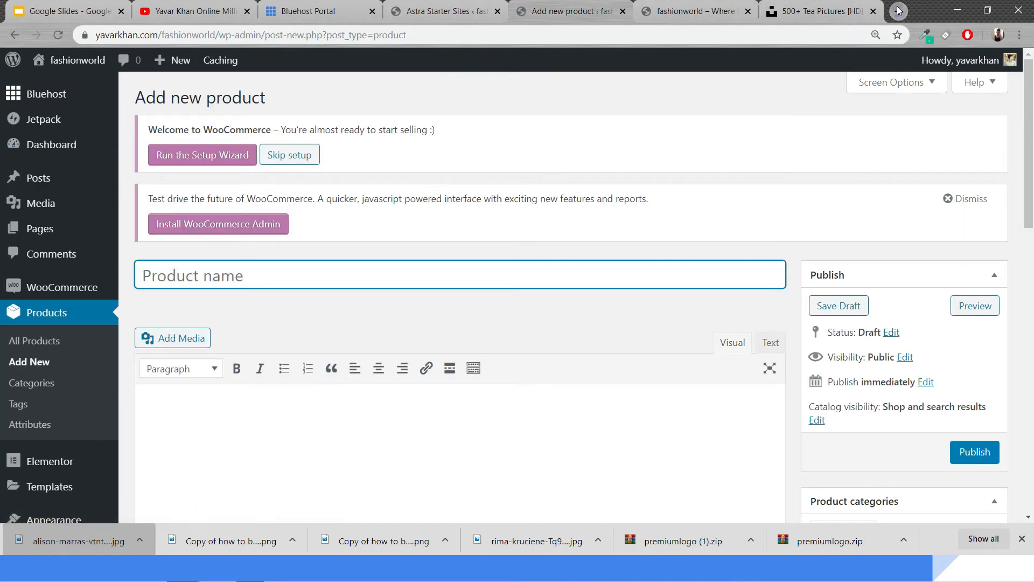
Open a new browser tab and search Google for tea on aliexpress.com
click(899, 10)
text(alie)
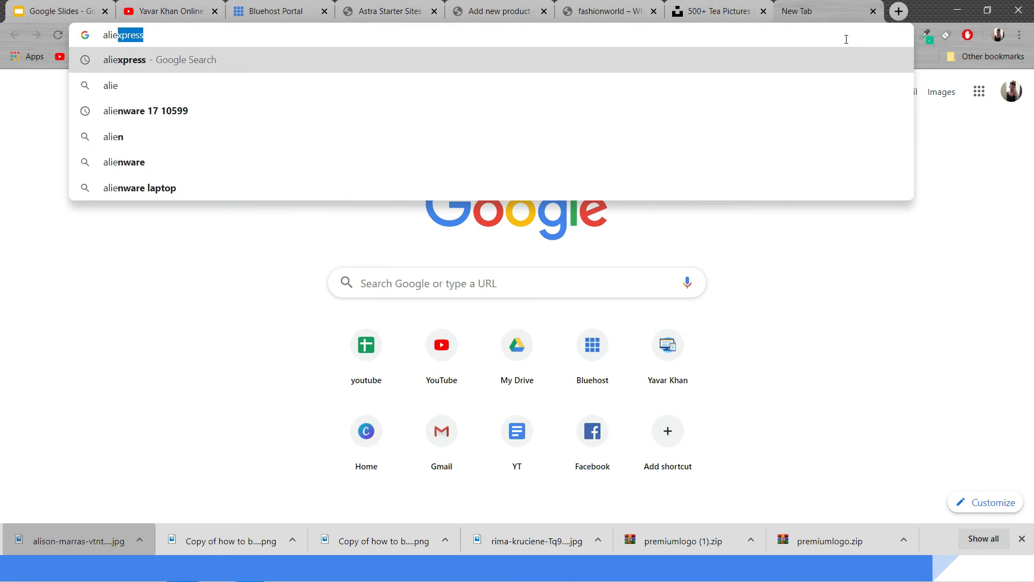
key(Return)
drag(808, 13, 566, 21)
click(178, 372)
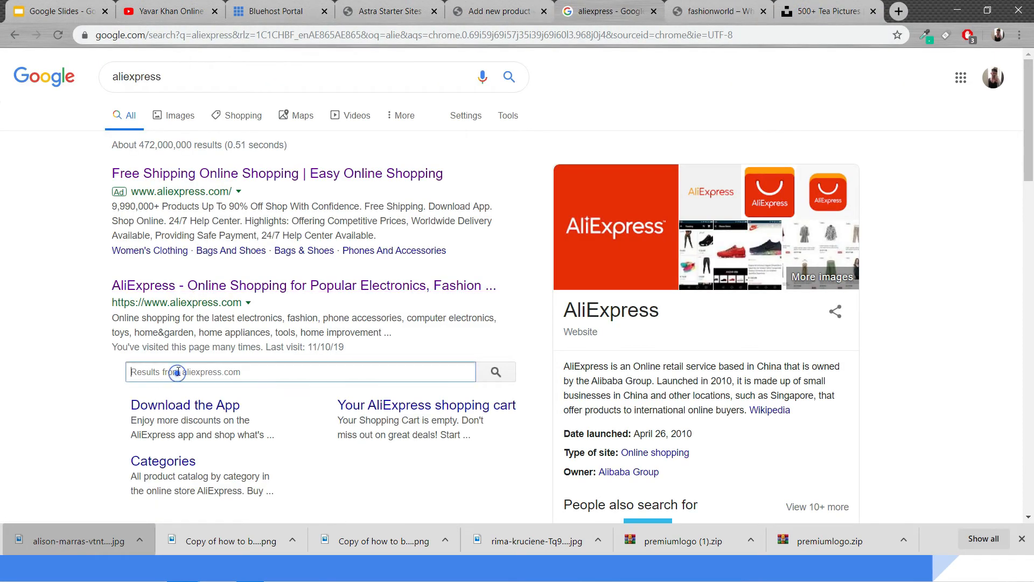
text(tea)
key(Return)
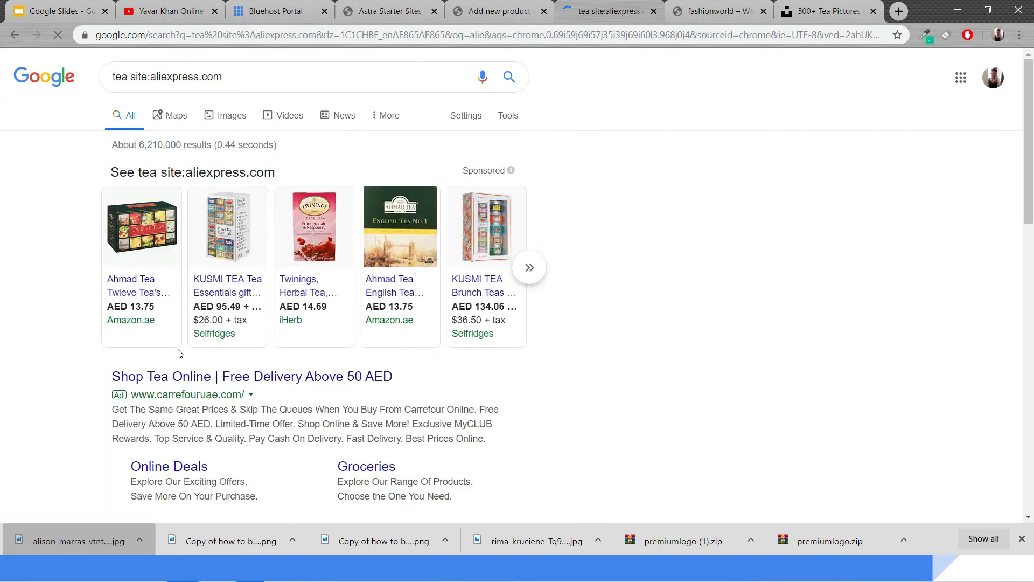
Search Google for aliexpress and open the AliExpress website
click(222, 38)
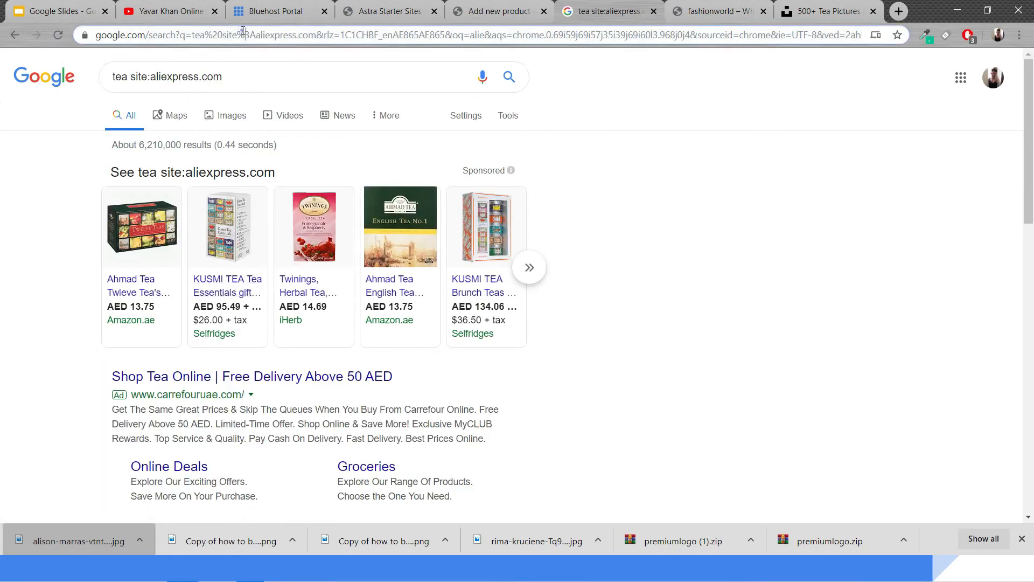
text(aliexpress)
key(Return)
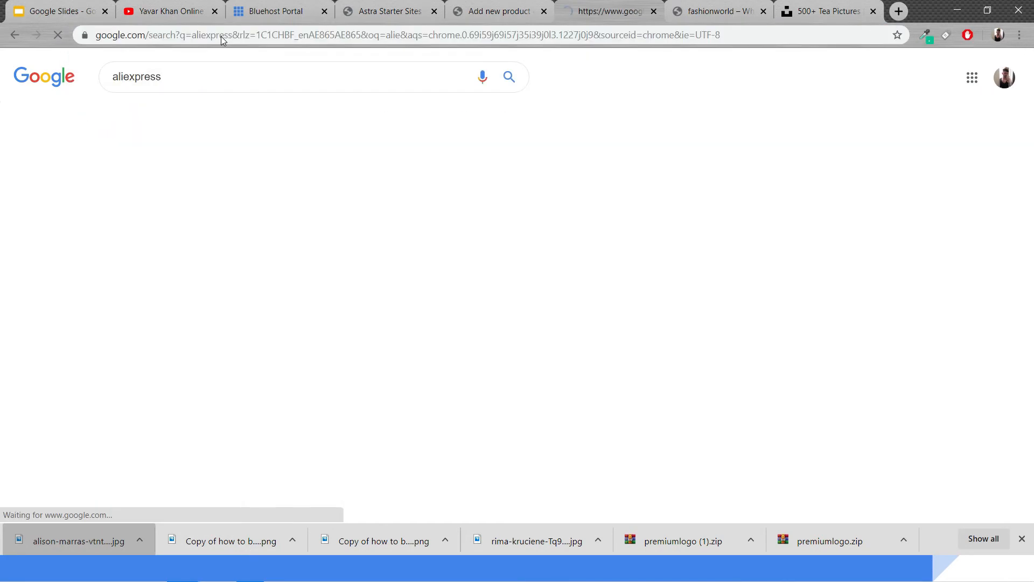
click(232, 175)
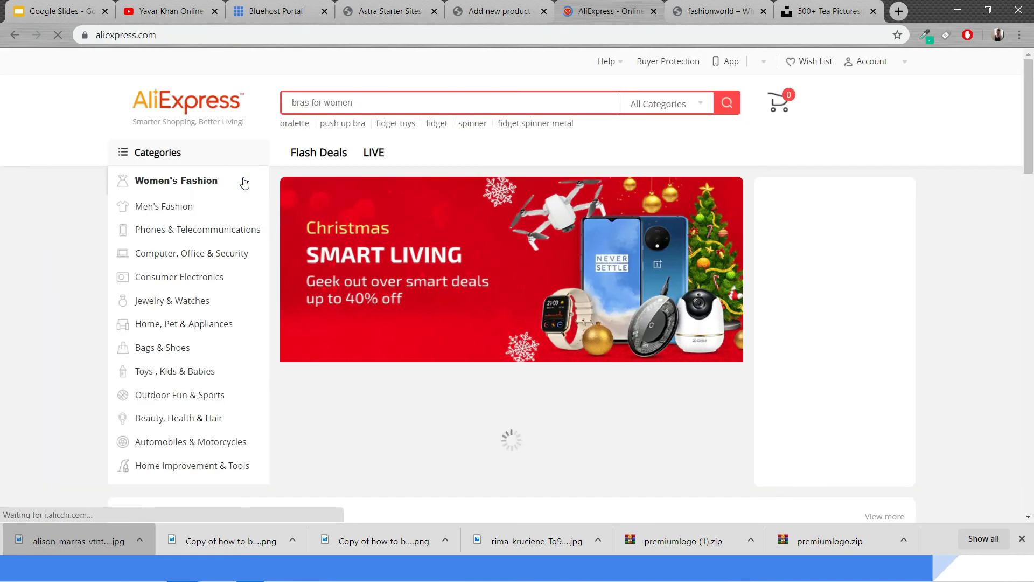
Search AliExpress for tea and browse the product results
click(328, 98)
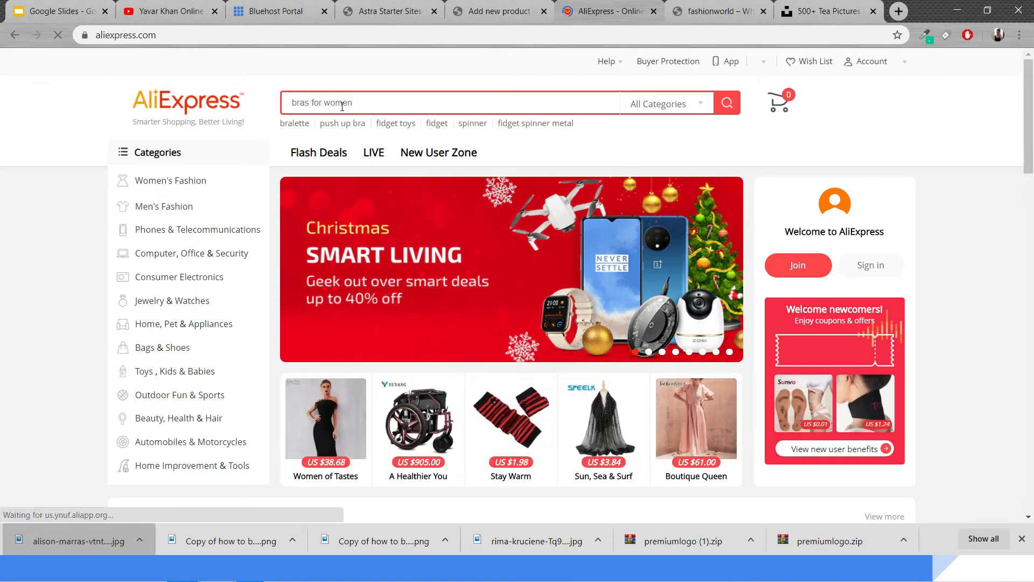
text(tea)
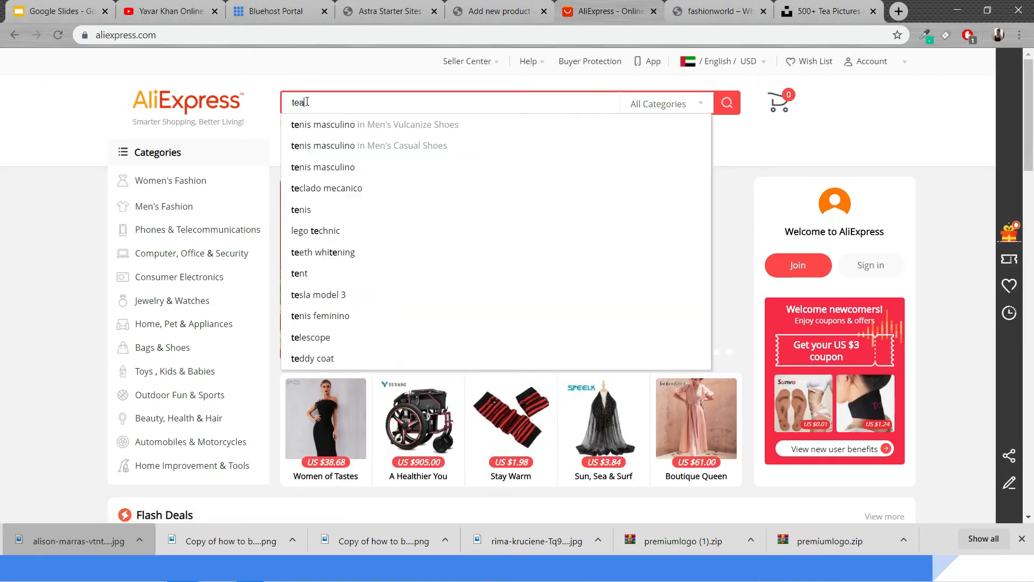
key(Return)
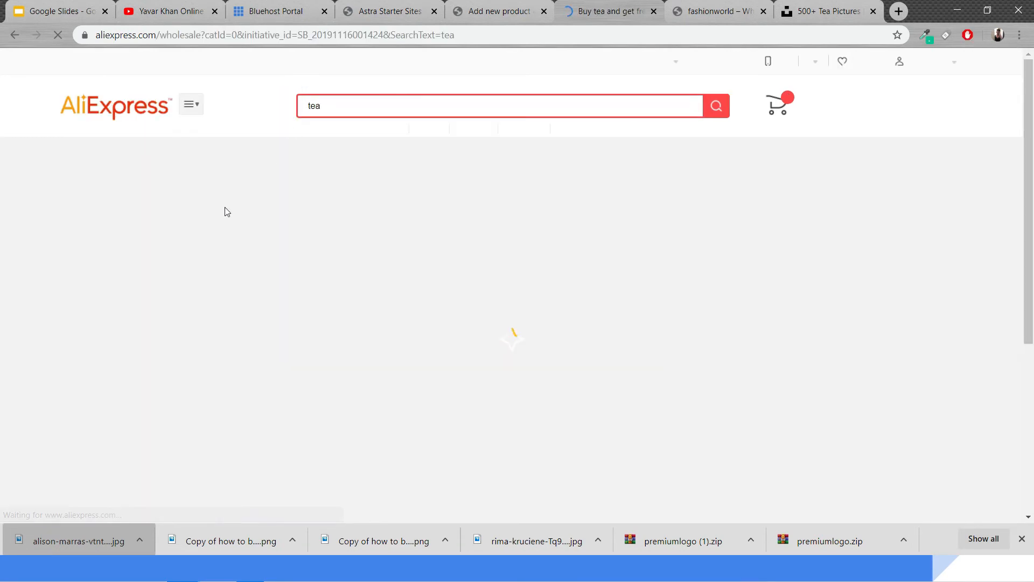
scroll(450, 357, down, 5)
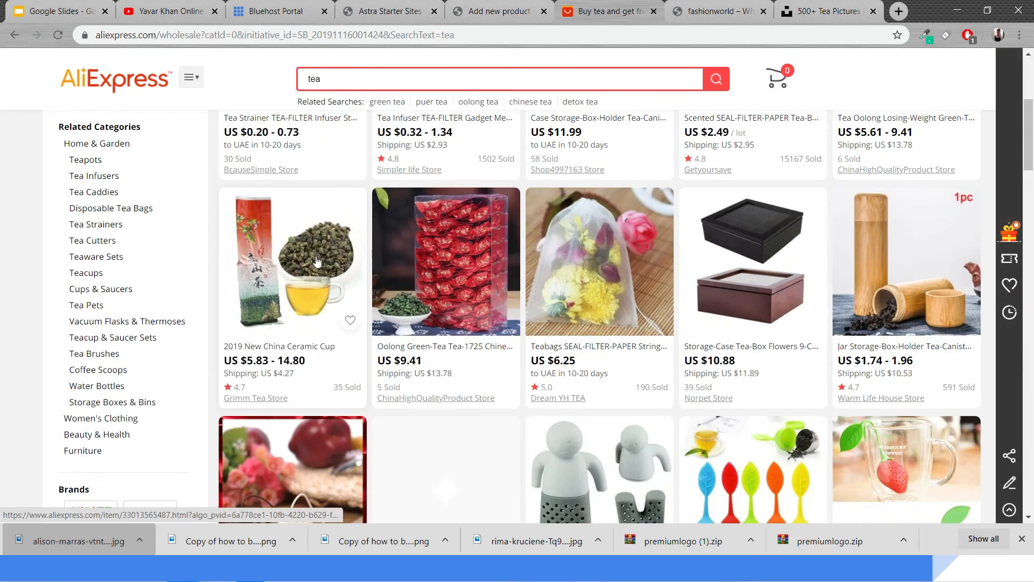
scroll(384, 321, down, 8)
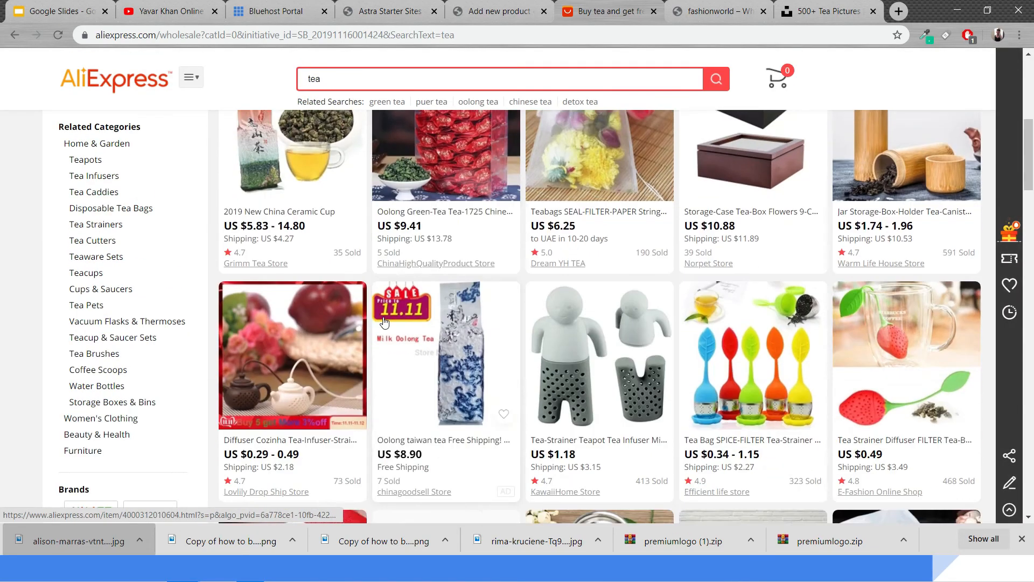
scroll(377, 108, up, 13)
Search AliExpress for fit tea and open the Teatox 14 Day detox tea bags product
double_click(378, 108)
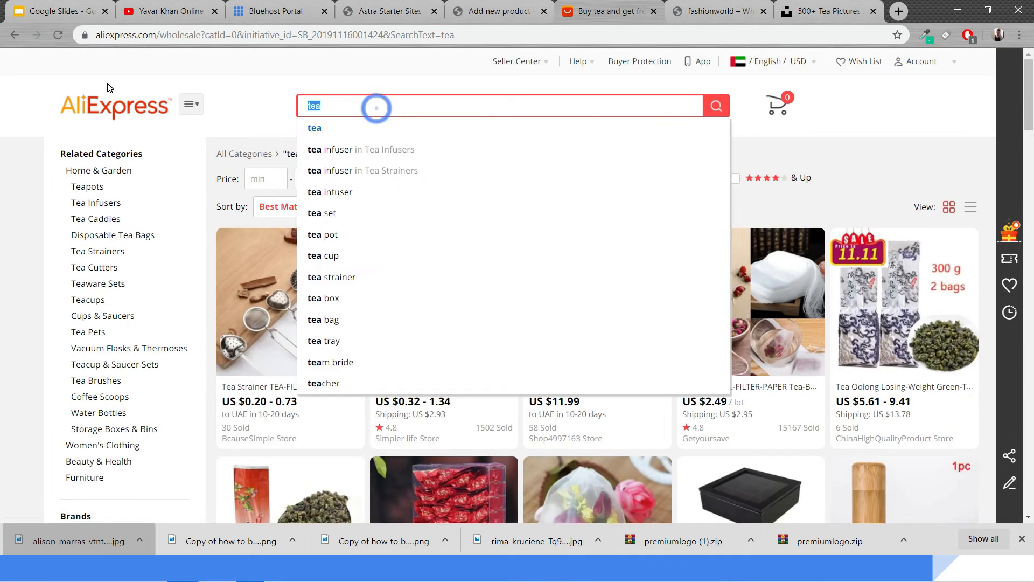
text(fit tea)
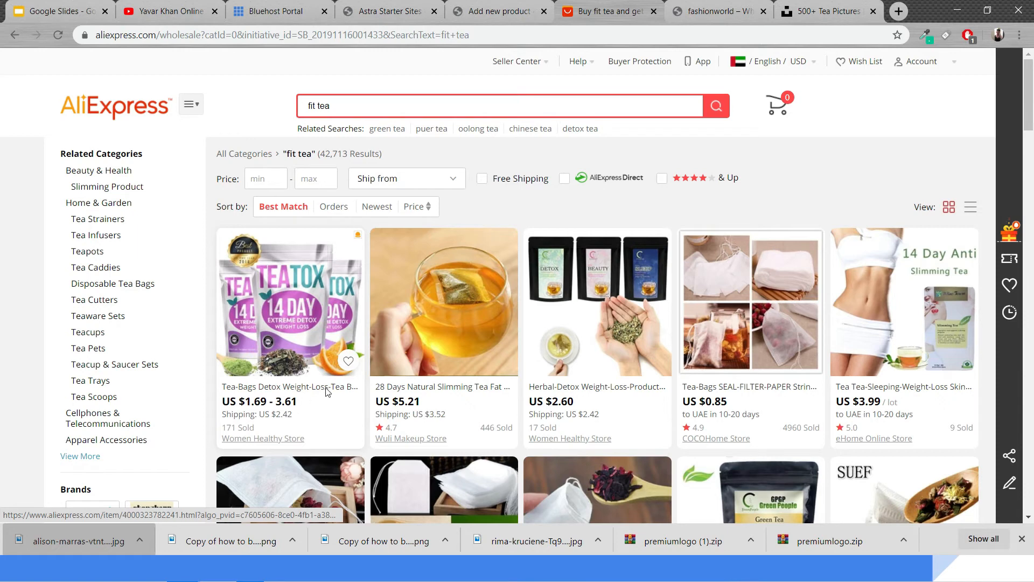
click(291, 386)
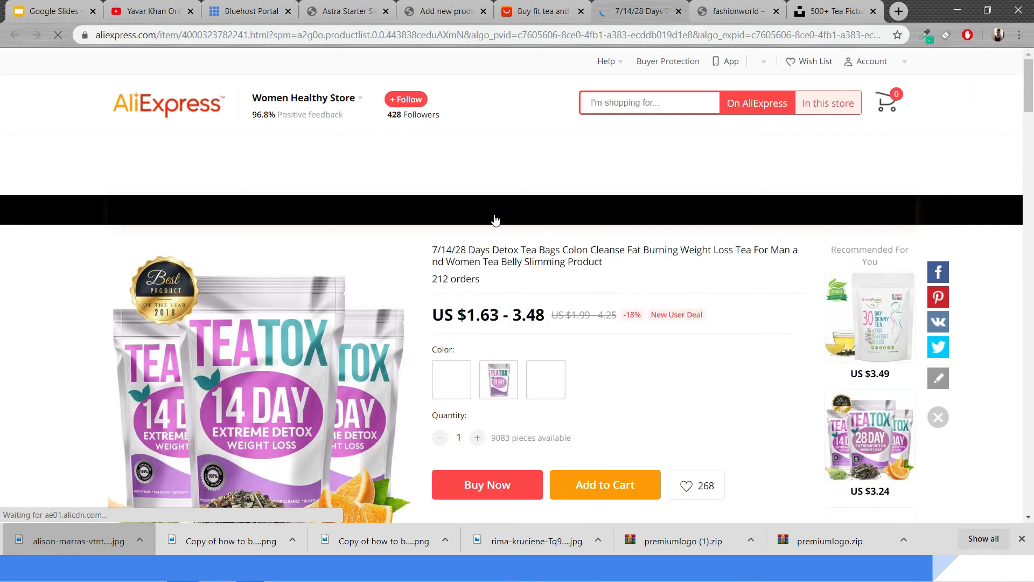
Scroll through the product description and save the Teatox 14 Day pack image to the Downloads folder
scroll(674, 449, down, 3)
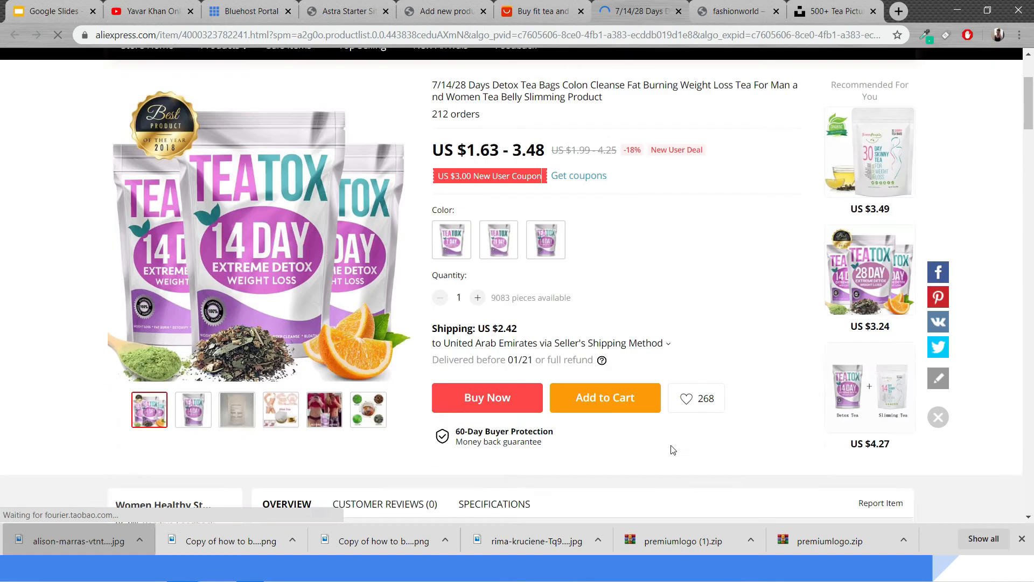
scroll(674, 449, down, 4)
mouse_move(281, 205)
scroll(285, 215, up, 5)
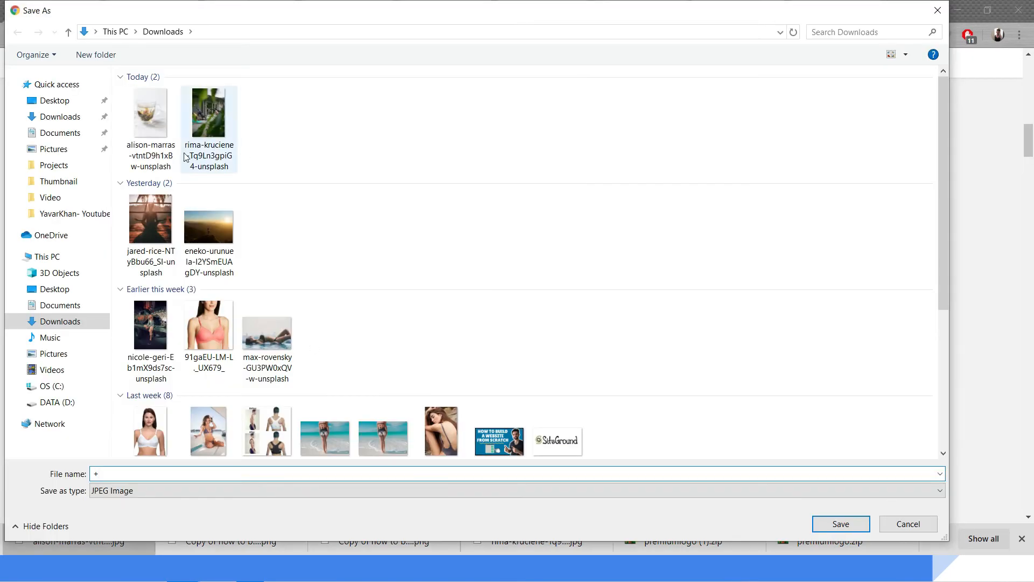
click(908, 523)
scroll(336, 291, down, 5)
scroll(11, 189, down, 10)
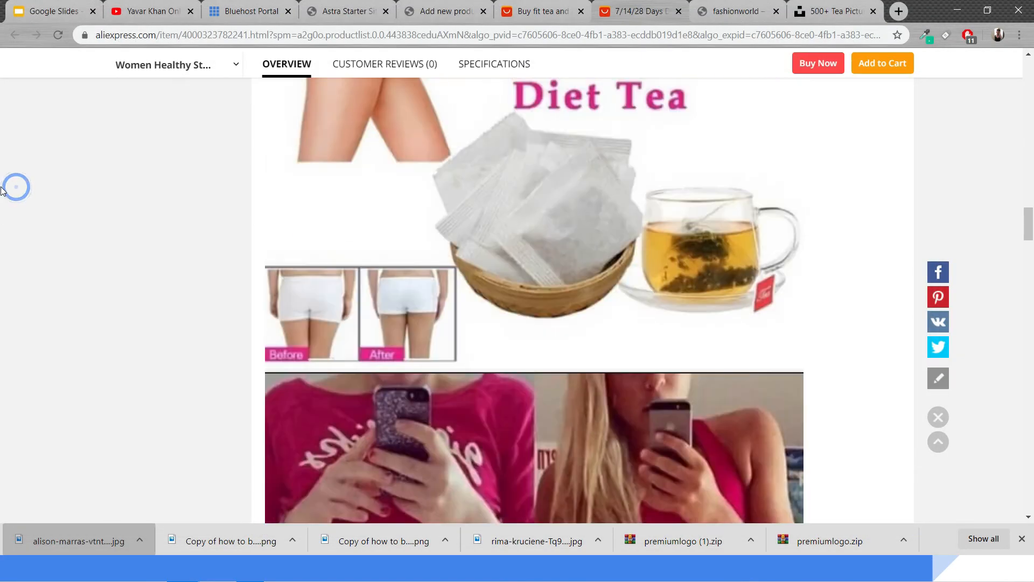
scroll(68, 208, up, 15)
scroll(426, 261, up, 10)
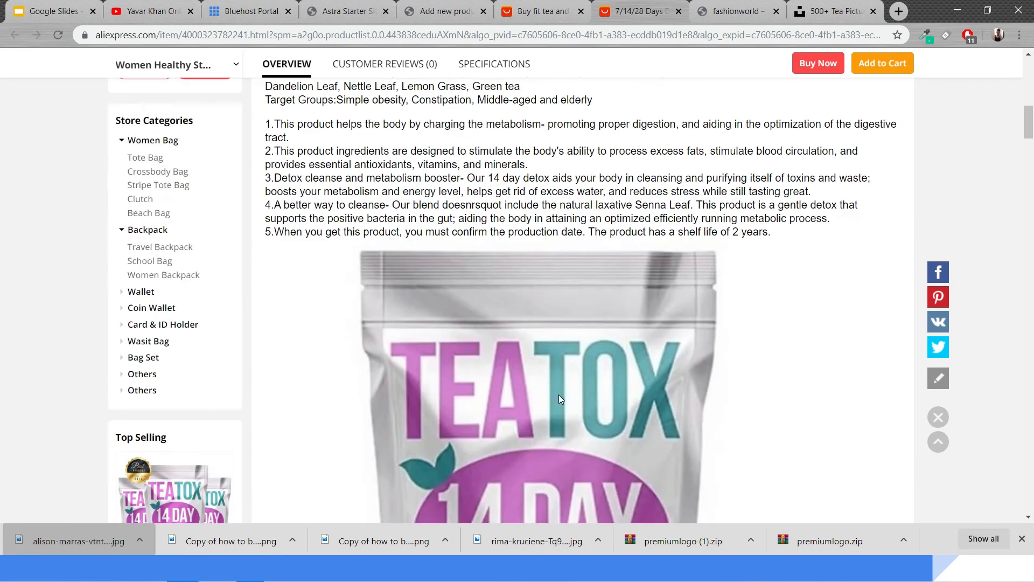
right_click(559, 395)
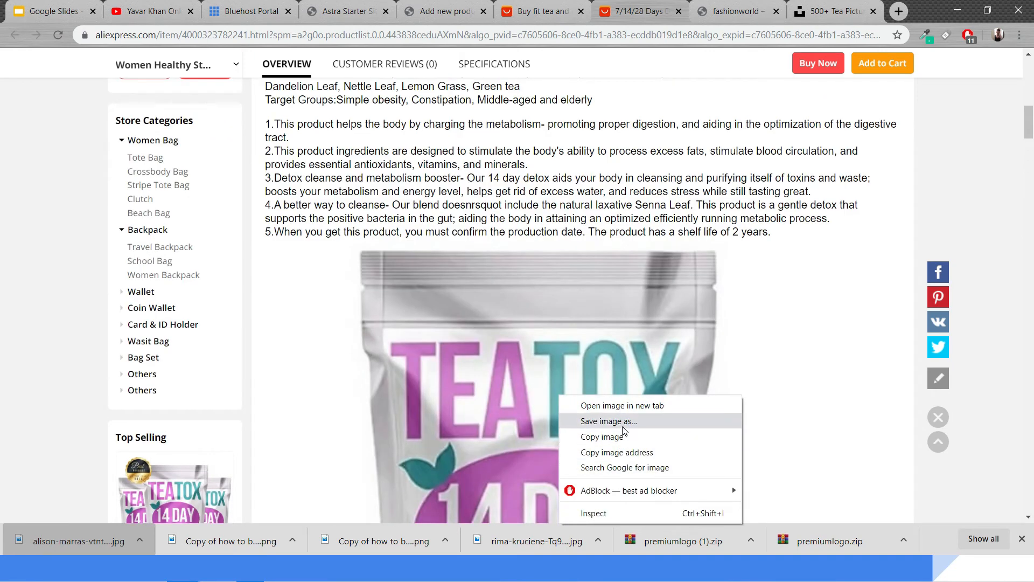
click(604, 421)
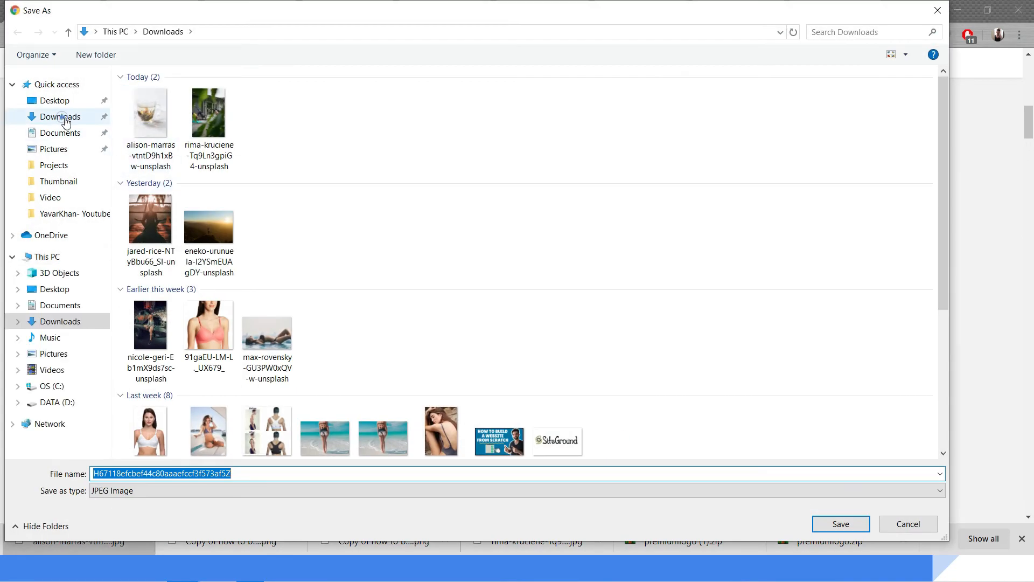
click(844, 526)
click(539, 11)
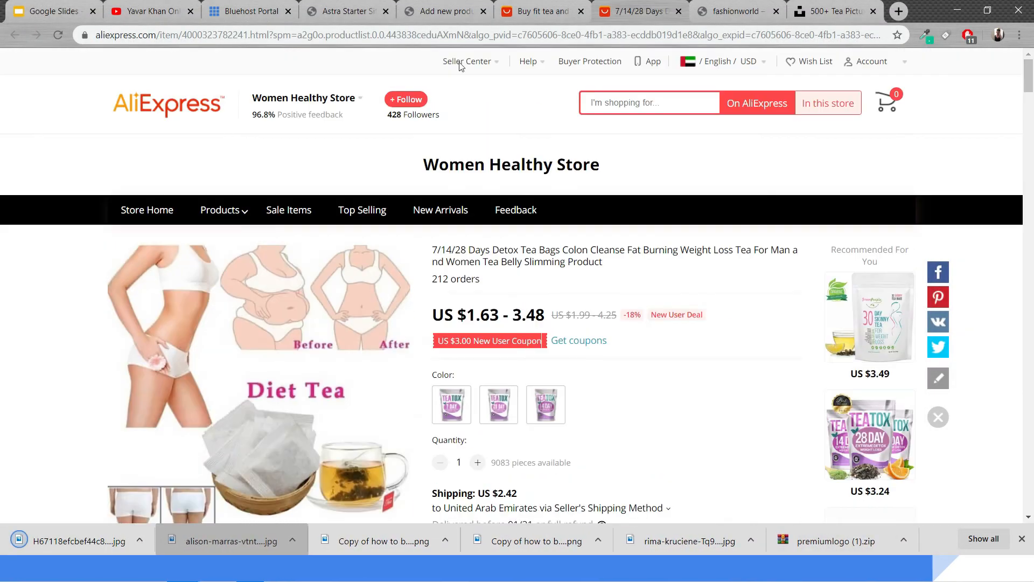
click(446, 11)
click(625, 11)
click(536, 11)
click(625, 11)
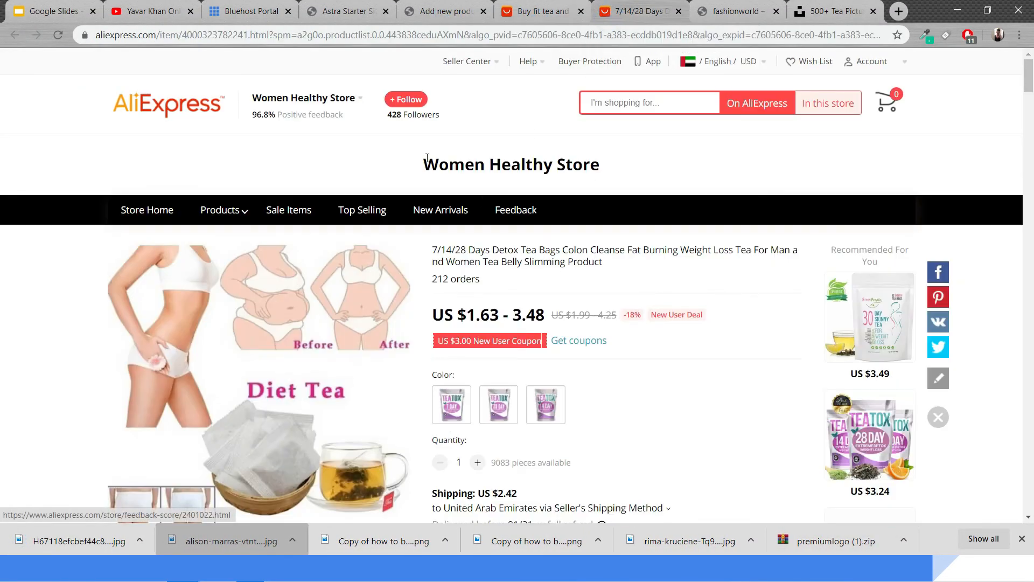
Copy the description heading's opening words 100% Pure Natural Detox Tea and paste them as the new product's name
scroll(465, 293, down, 10)
scroll(465, 294, up, 7)
scroll(465, 293, down, 5)
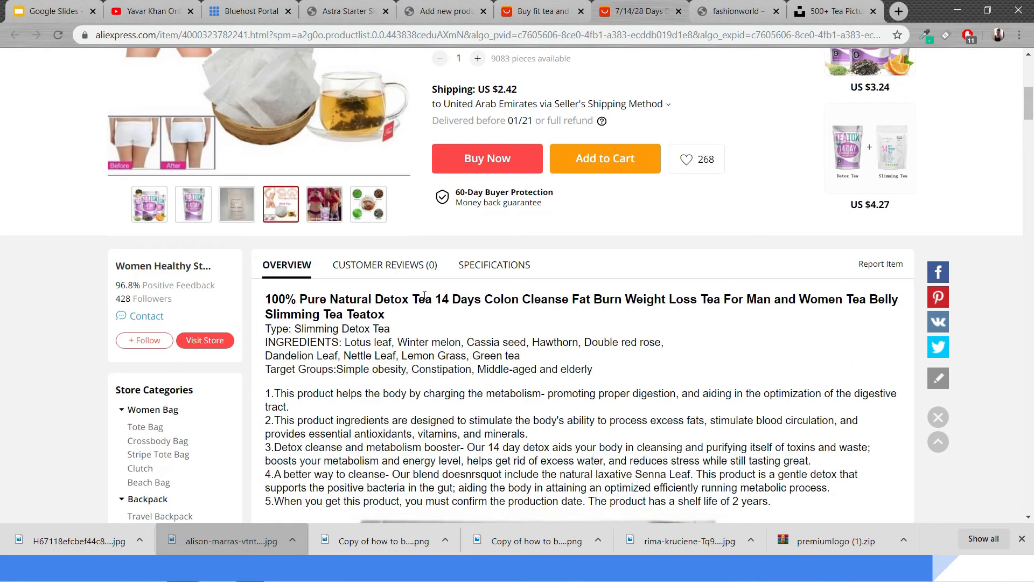
drag(432, 300, 268, 297)
key(ctrl+c)
click(446, 10)
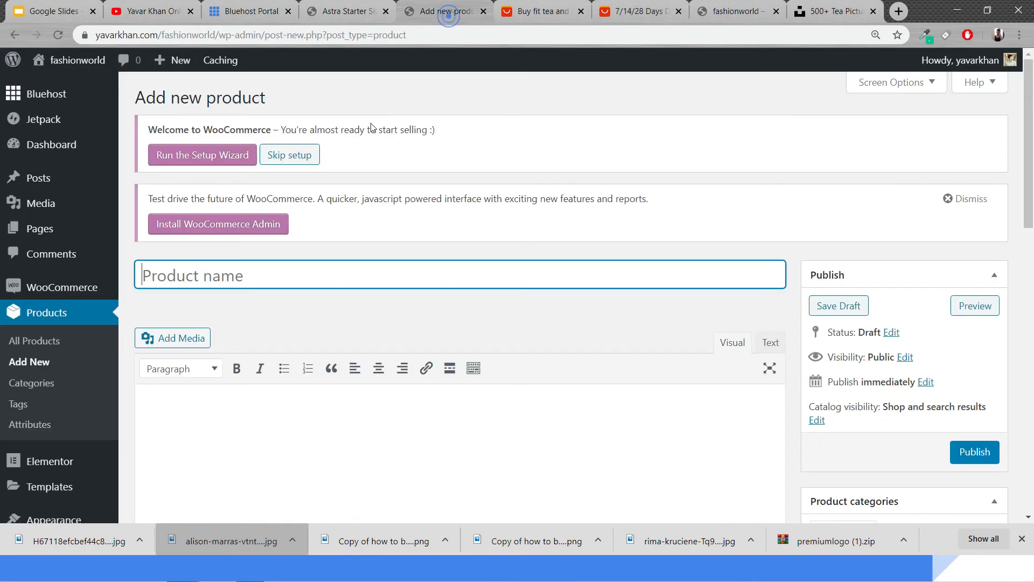
key(ctrl+v)
Copy the AliExpress heading, type, ingredients and target groups into the product description, restoring the missing leading 1
scroll(380, 242, down, 2)
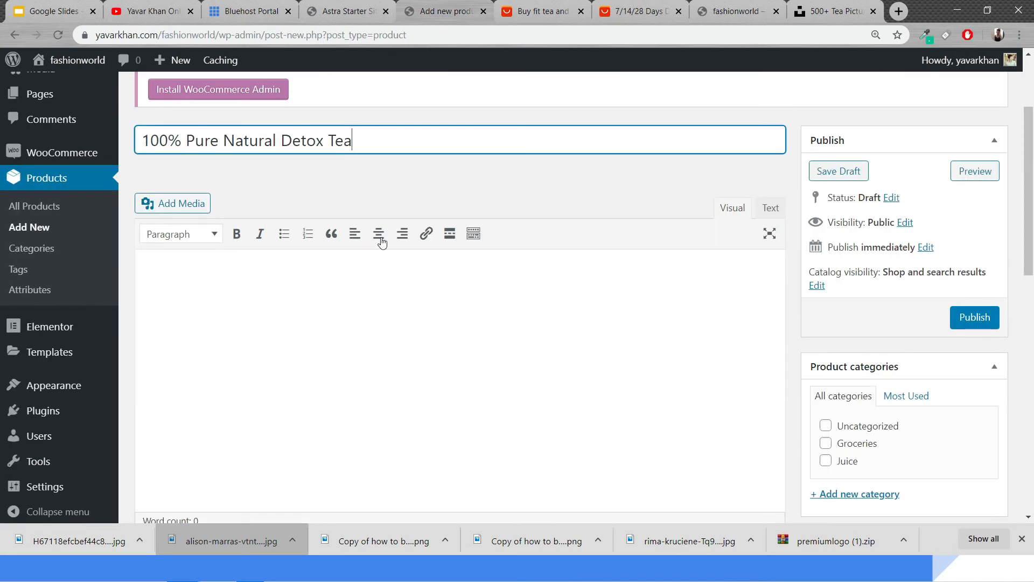
click(553, 9)
click(619, 11)
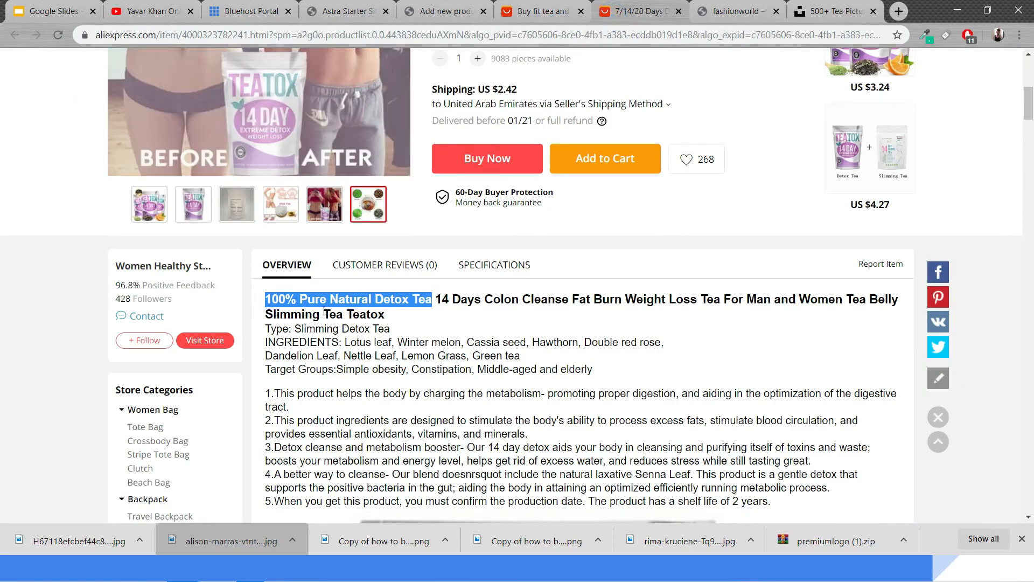
drag(271, 299, 637, 376)
key(ctrl+c)
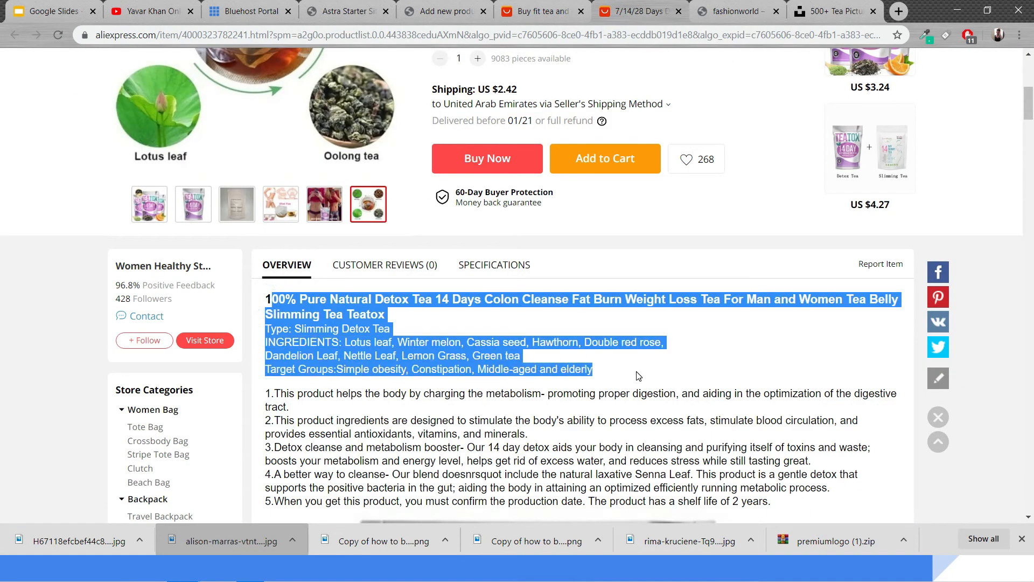
click(450, 10)
click(243, 274)
key(ctrl+v)
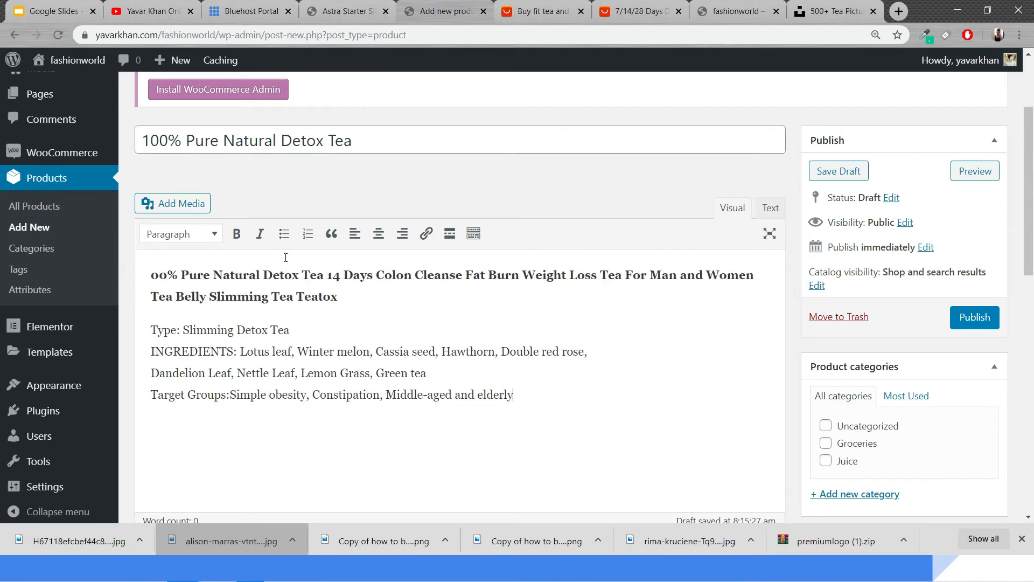
click(151, 275)
text(1)
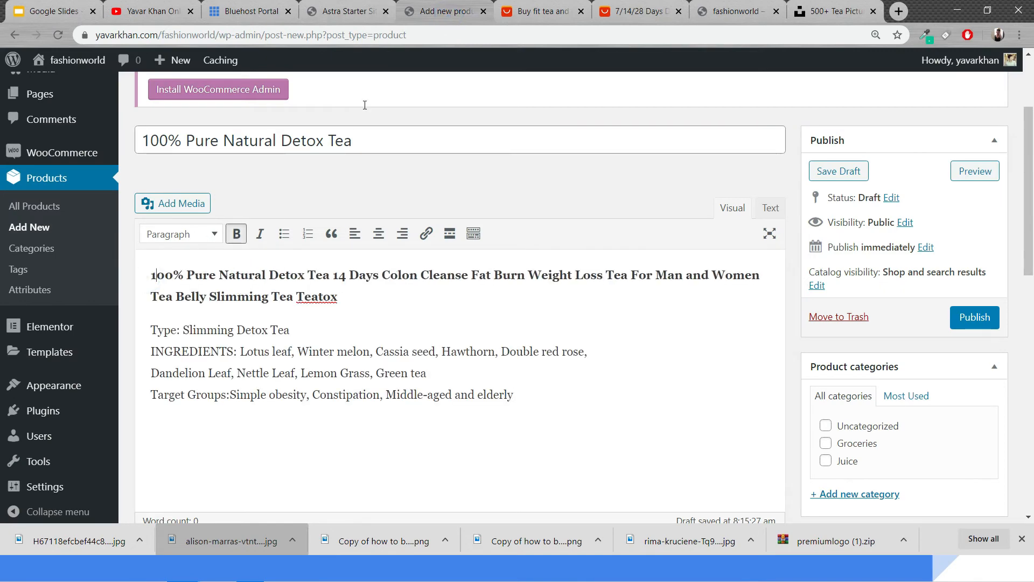
Copy the five numbered benefit points from AliExpress and paste them below the target groups in the product description
click(546, 10)
scroll(338, 245, down, 5)
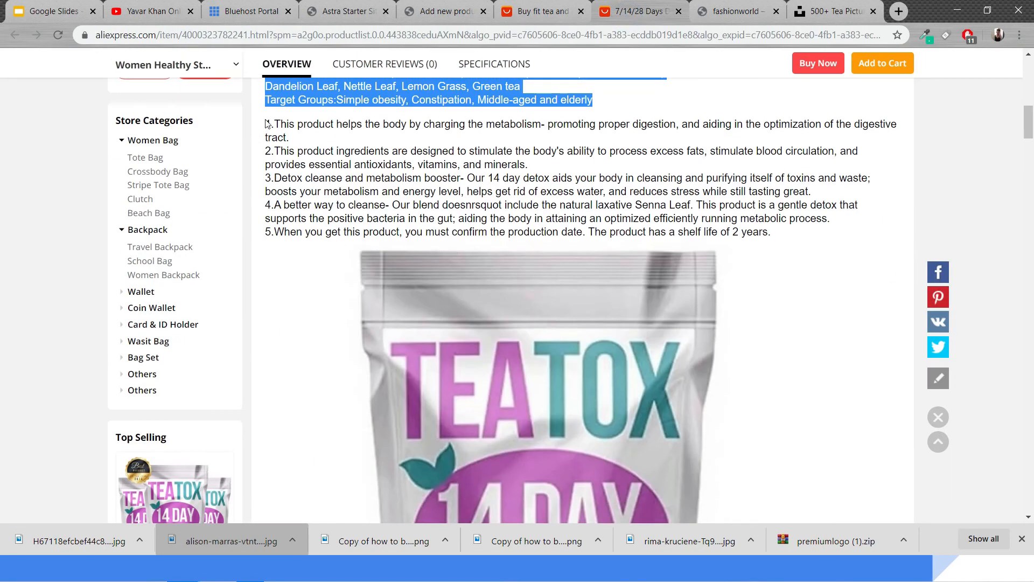
drag(267, 124, 781, 232)
click(391, 5)
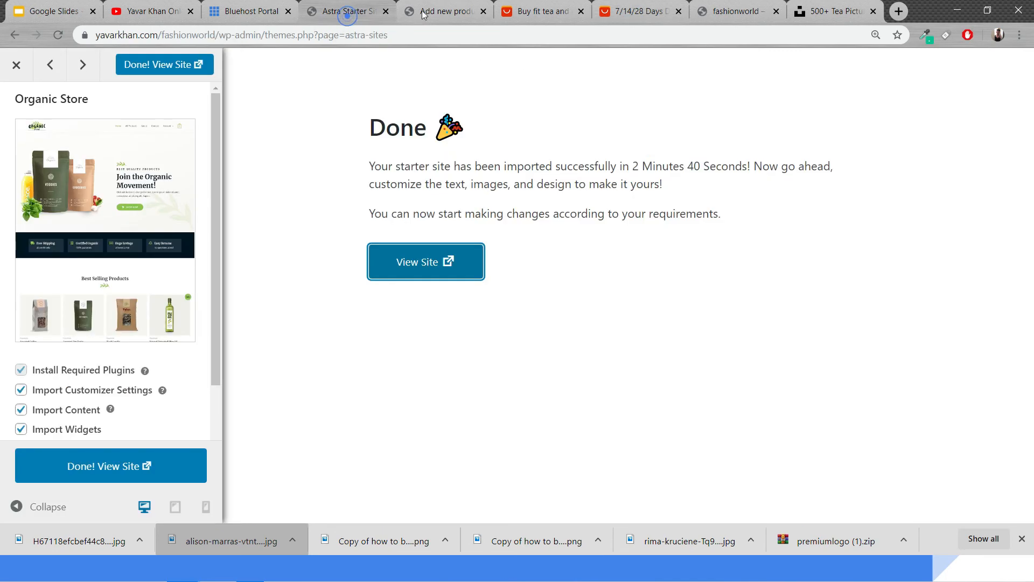
click(441, 9)
scroll(300, 299, down, 15)
click(237, 243)
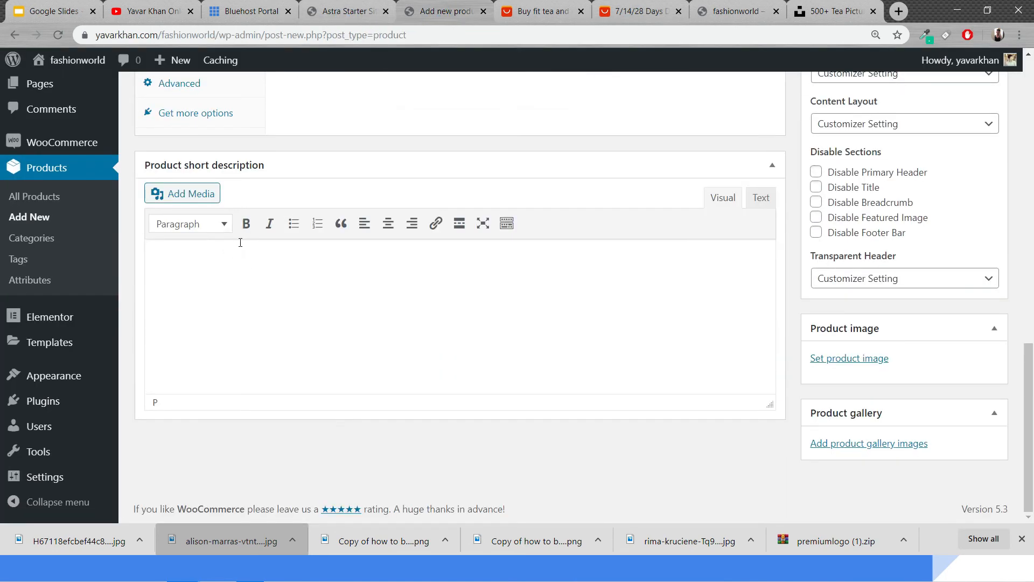
scroll(300, 258, up, 10)
scroll(330, 288, down, 3)
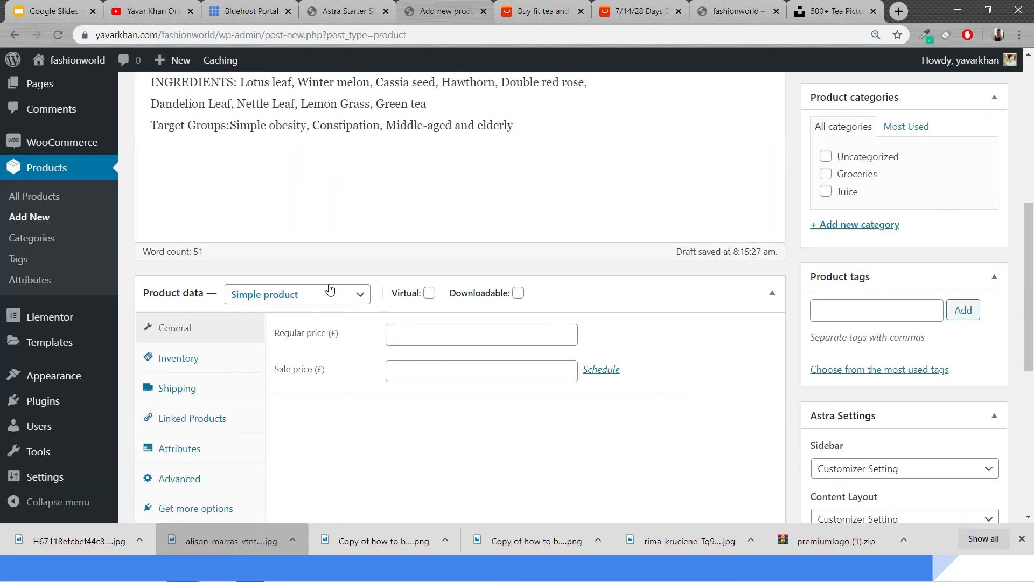
scroll(307, 322, up, 1)
scroll(308, 322, down, 7)
scroll(404, 316, up, 9)
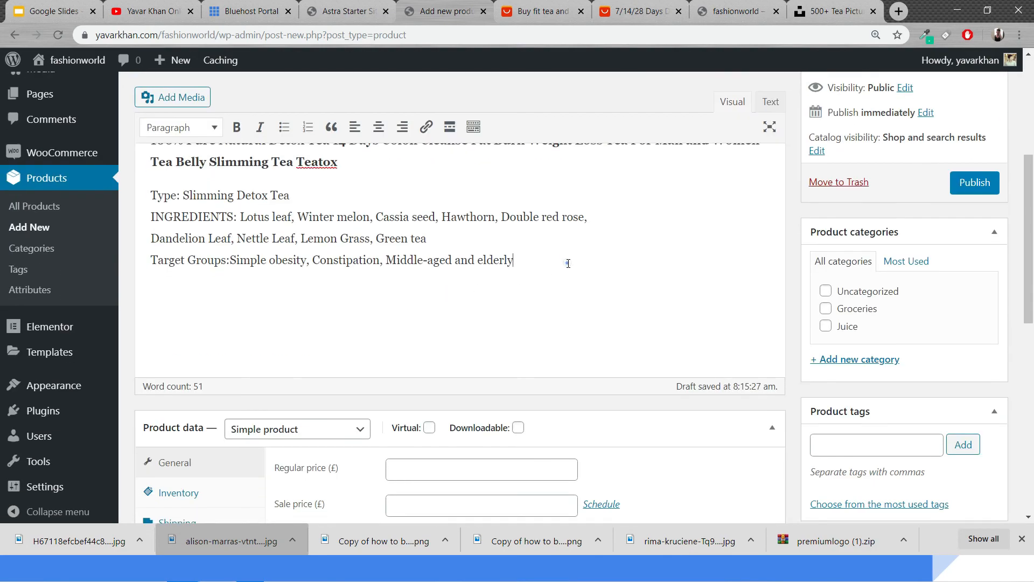
key(ctrl+v)
scroll(568, 263, down, 1)
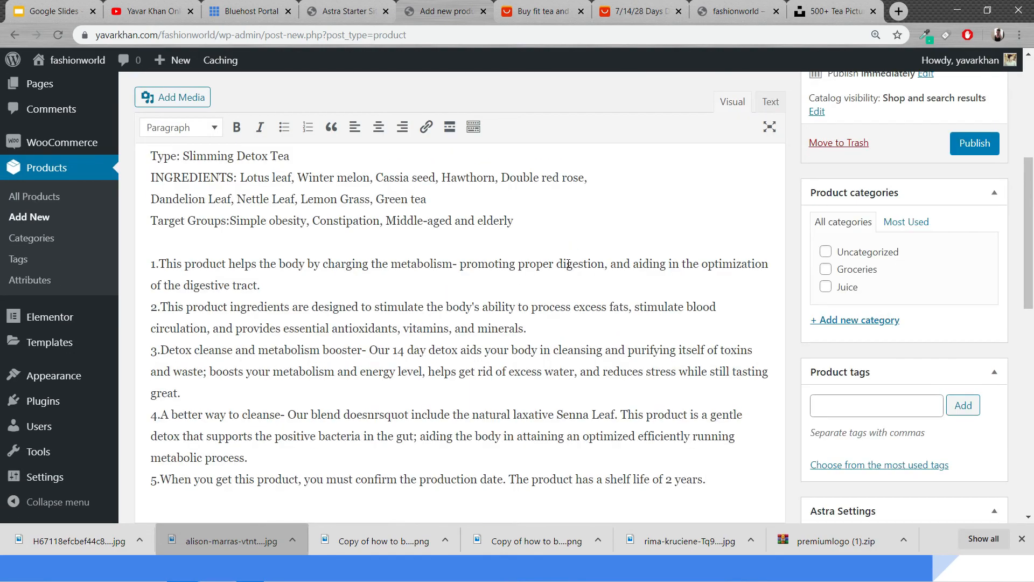
Copy the bold product heading from the description and paste it into the product short description
scroll(358, 380, up, 5)
drag(338, 392, 151, 371)
key(ctrl+c)
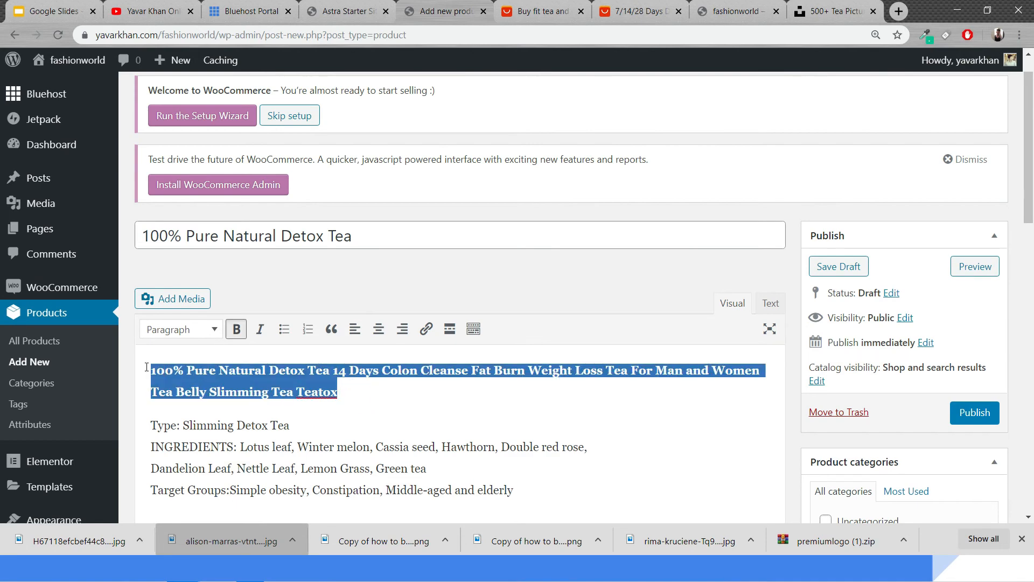
scroll(274, 388, down, 15)
key(ctrl+v)
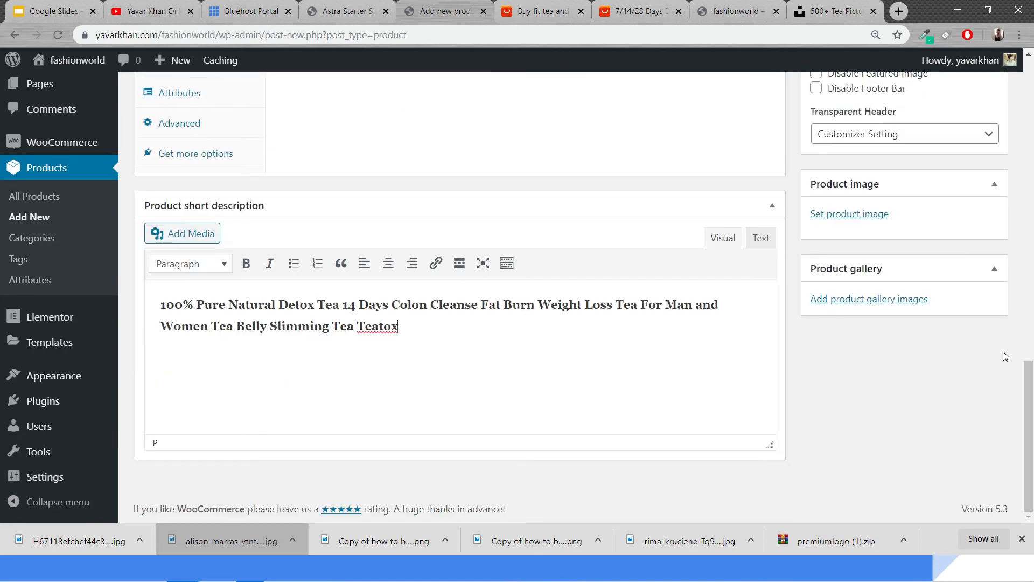
Upload the TEATOX 14 DAY product photo from the downloads and set it as the product image
click(856, 215)
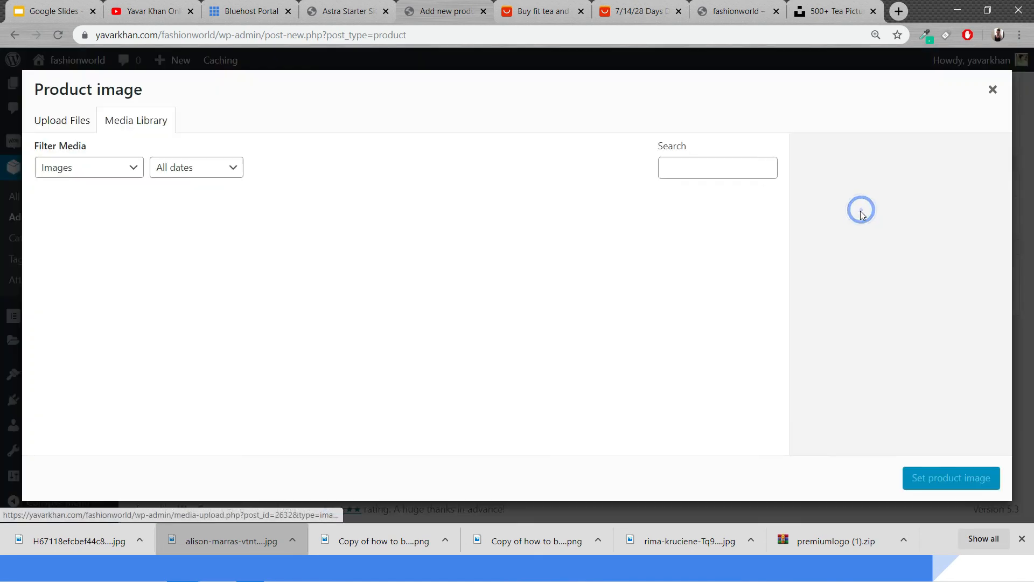
click(62, 127)
drag(92, 551, 325, 360)
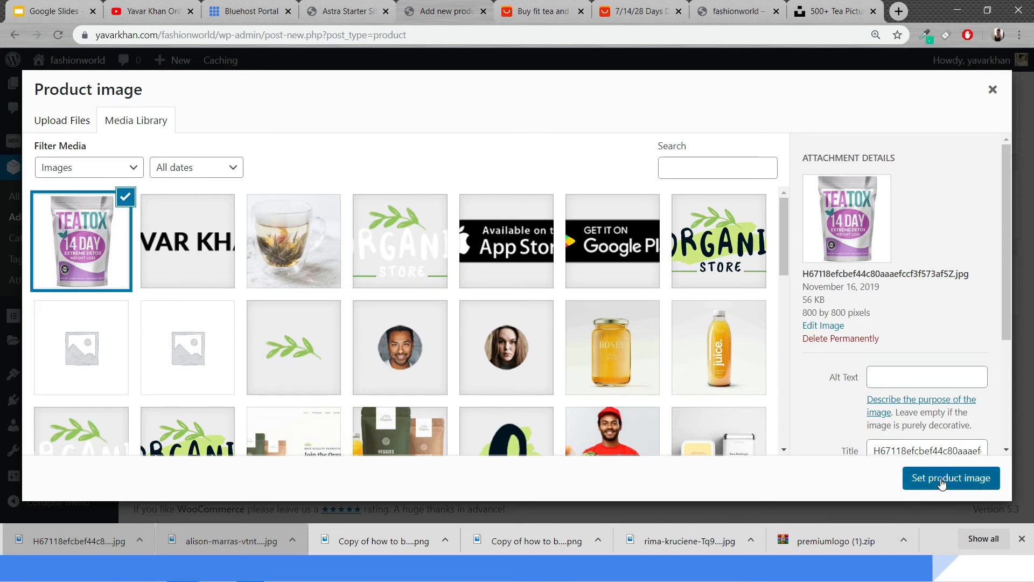
click(941, 484)
Set the product's regular price to 60 and its sale price to 20
scroll(551, 342, up, 10)
scroll(501, 347, down, 5)
click(438, 253)
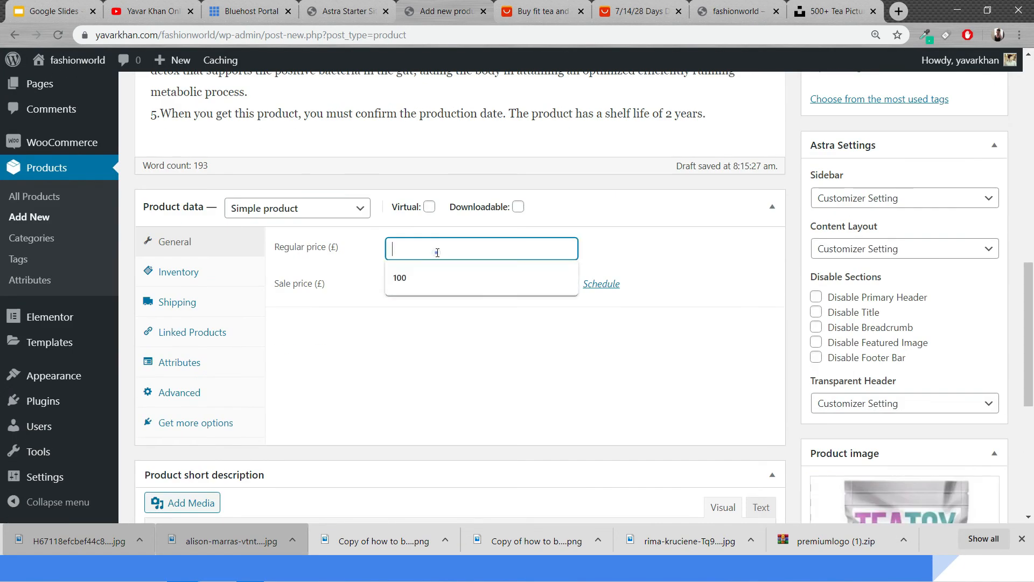
text(60)
key(Tab)
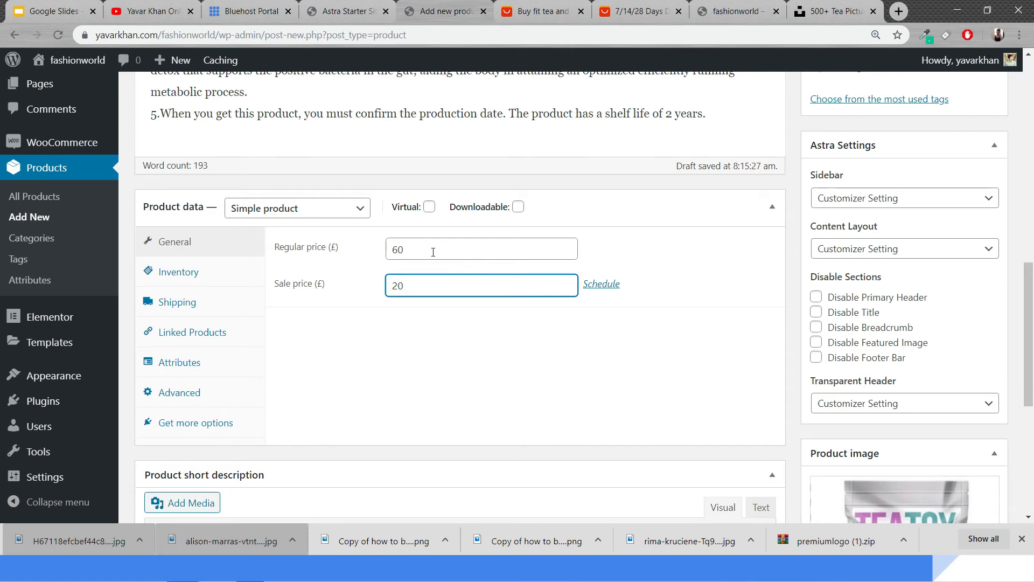
Create a new product category named Tea for the product and publish the product
scroll(465, 240, up, 8)
scroll(934, 286, down, 6)
scroll(881, 306, up, 5)
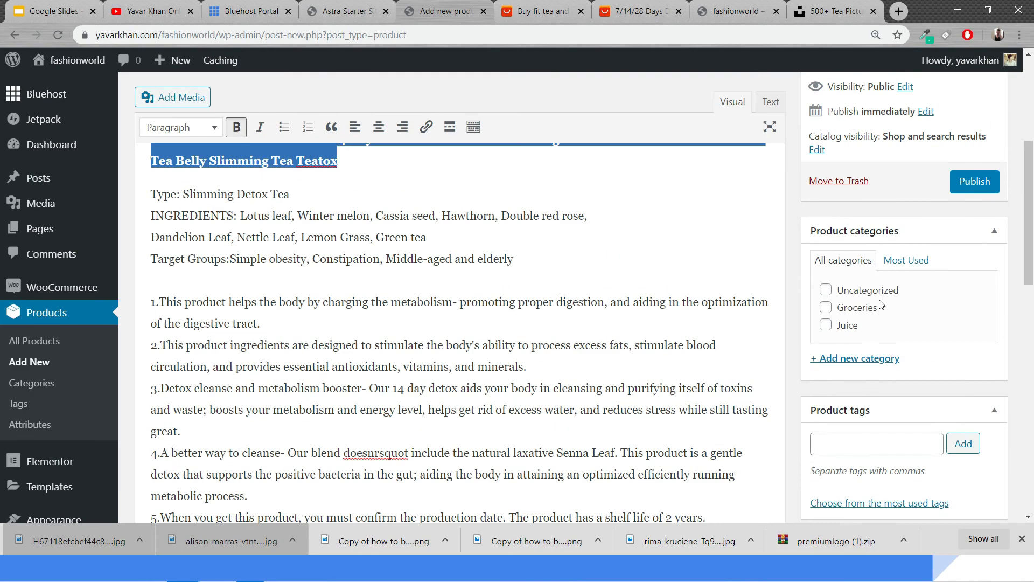
click(856, 360)
text(Tea)
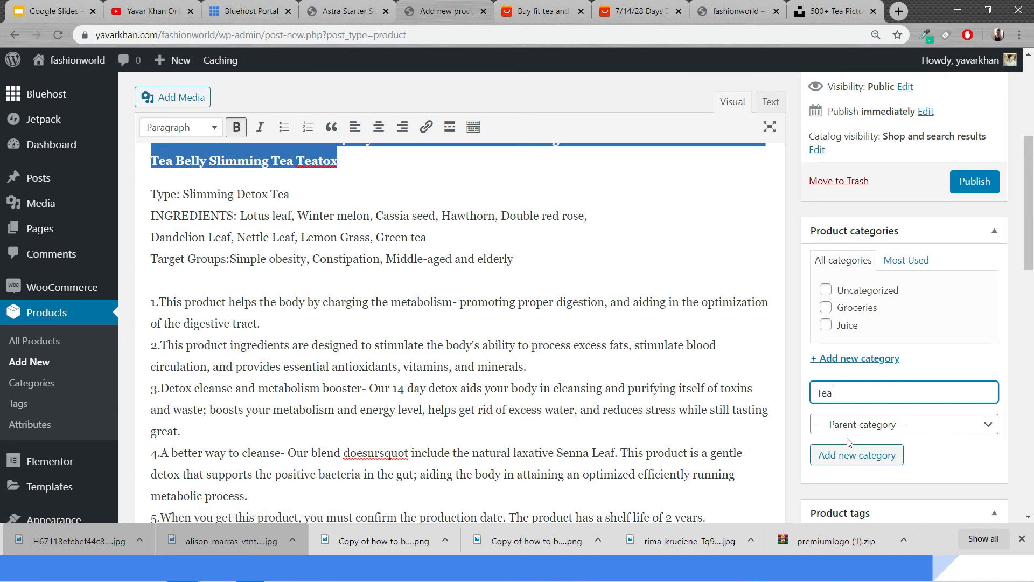
click(855, 454)
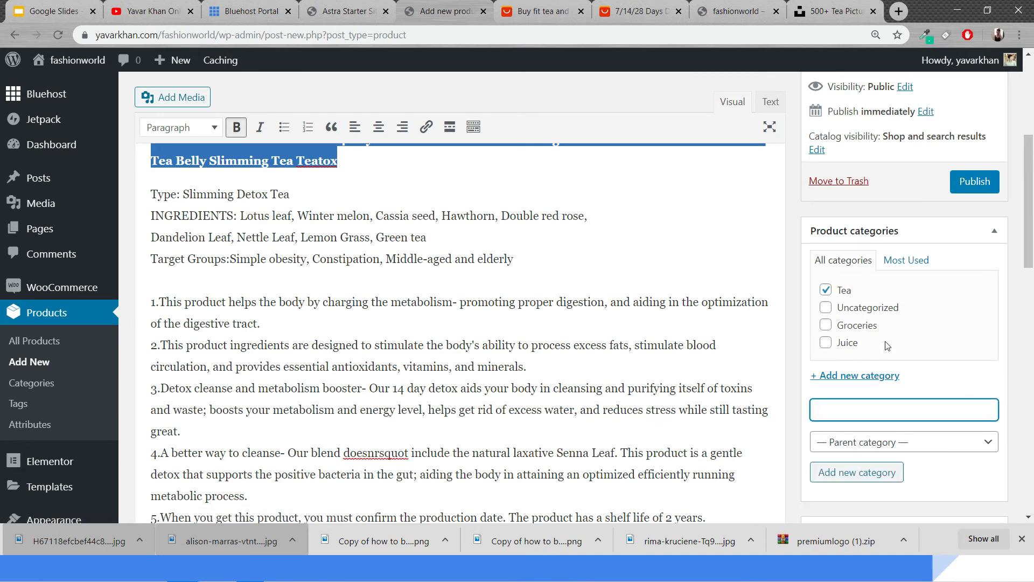
click(974, 182)
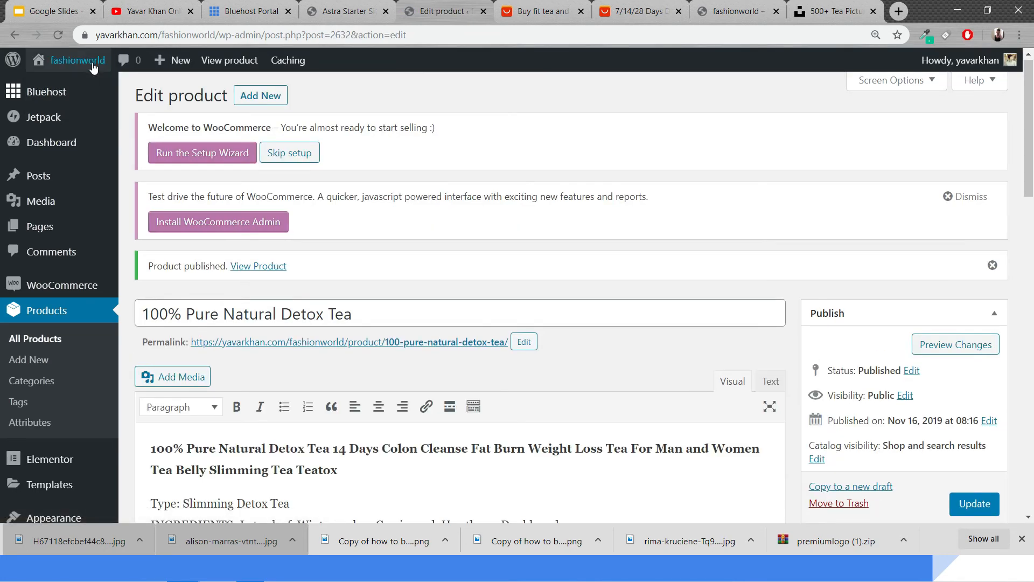
Open the live site in a new tab and go to its All Products shop page
mouse_move(92, 64)
middle_click(89, 93)
key(ctrl+Tab)
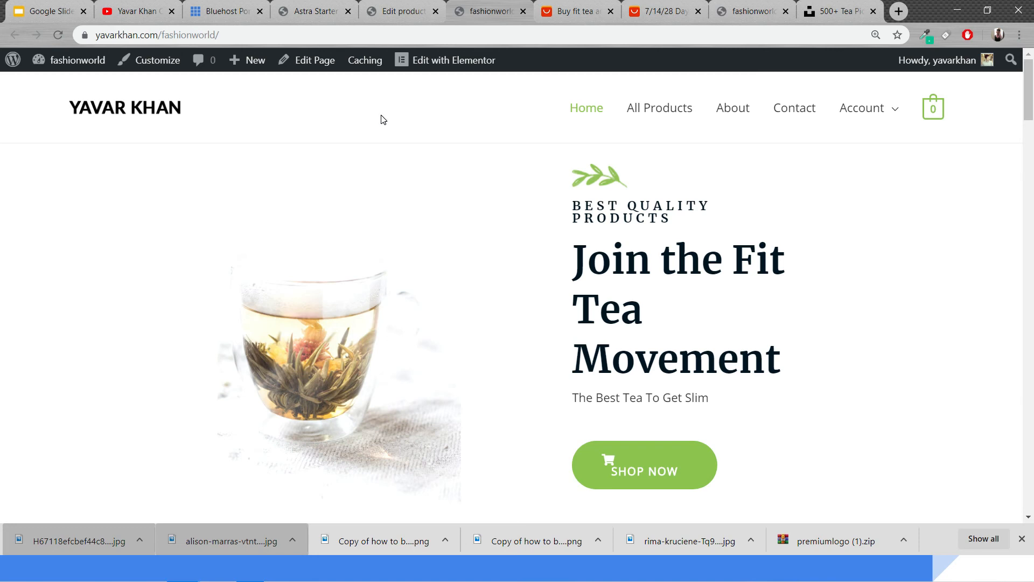
scroll(381, 119, down, 15)
scroll(404, 231, up, 4)
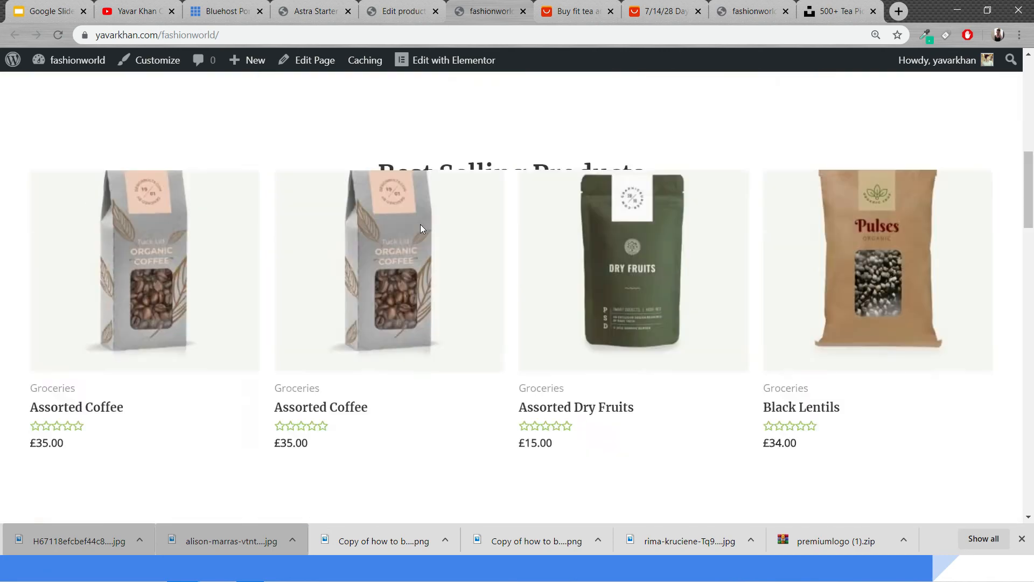
scroll(421, 228, up, 10)
click(674, 106)
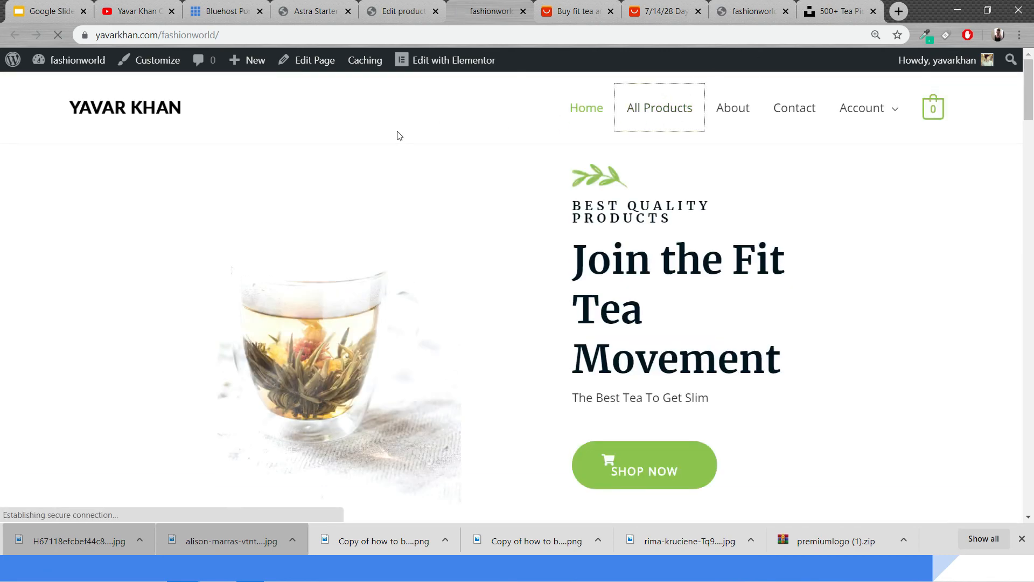
Open the detox tea's product page on the shop and inspect its price
click(570, 5)
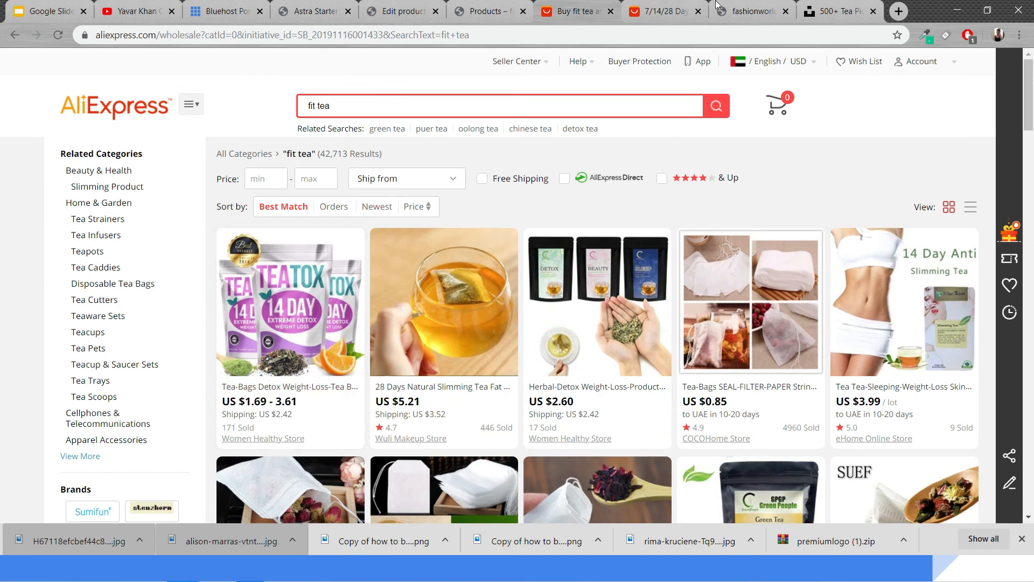
click(485, 9)
scroll(339, 185, down, 5)
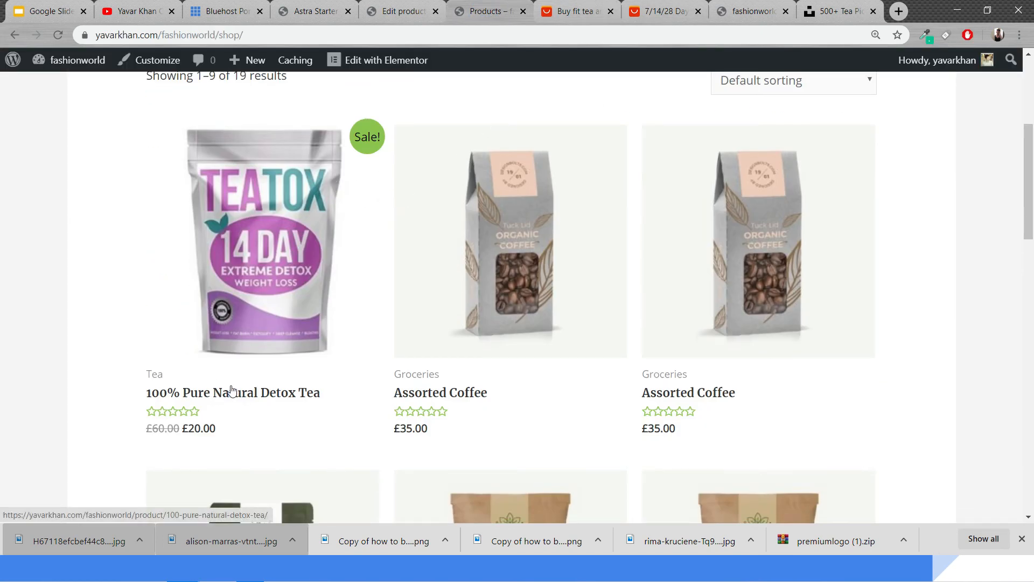
scroll(259, 340, up, 2)
scroll(267, 291, down, 2)
click(285, 255)
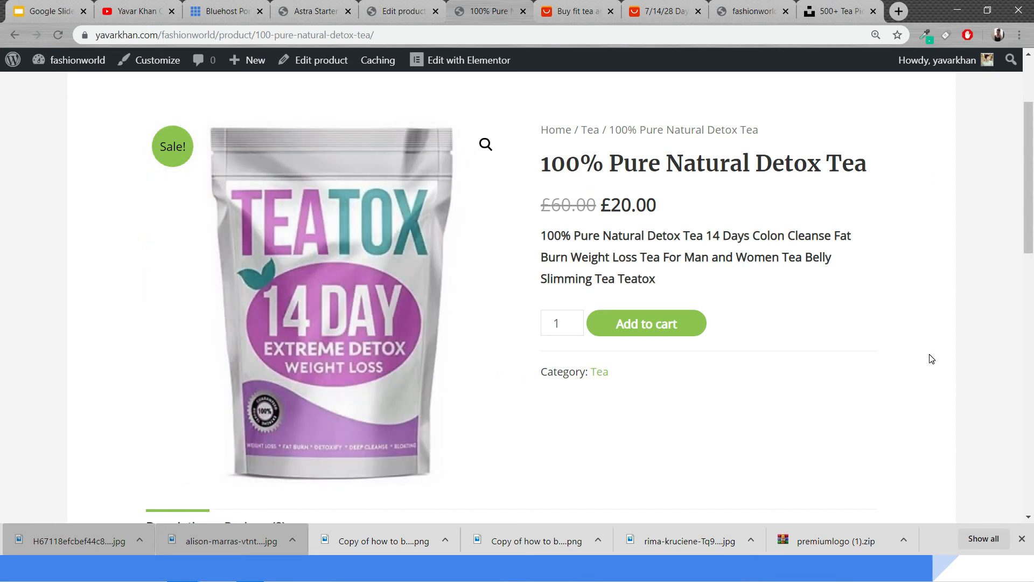
double_click(606, 203)
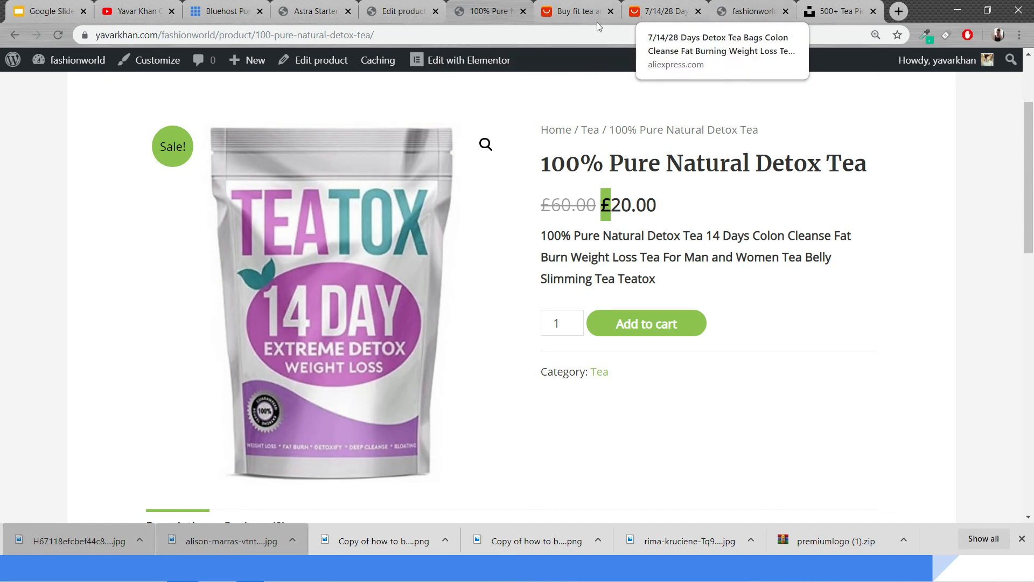
Open the WooCommerce settings and change the store currency to United States (US) dollar ($), saving the change
click(401, 10)
mouse_move(62, 285)
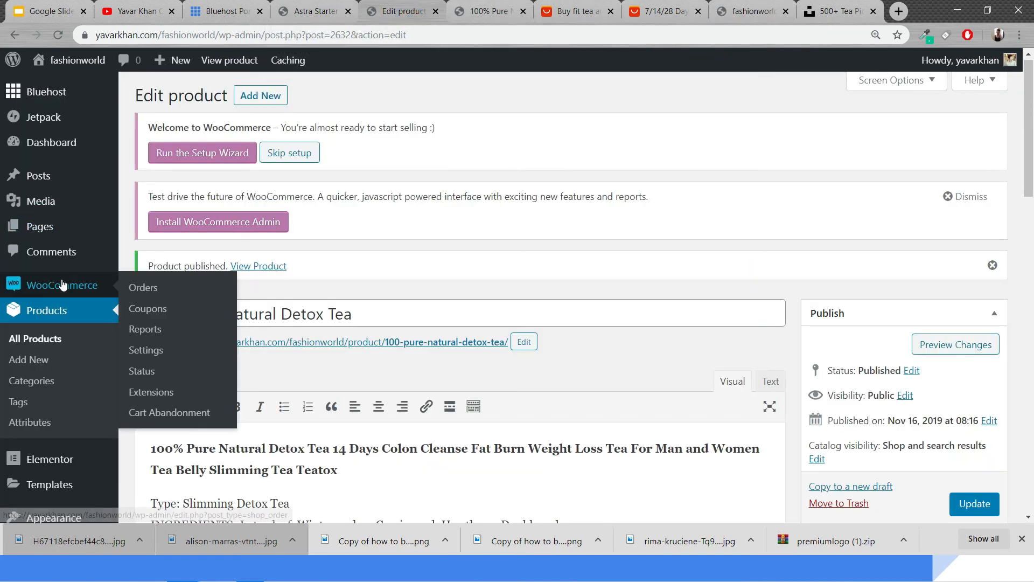
click(150, 350)
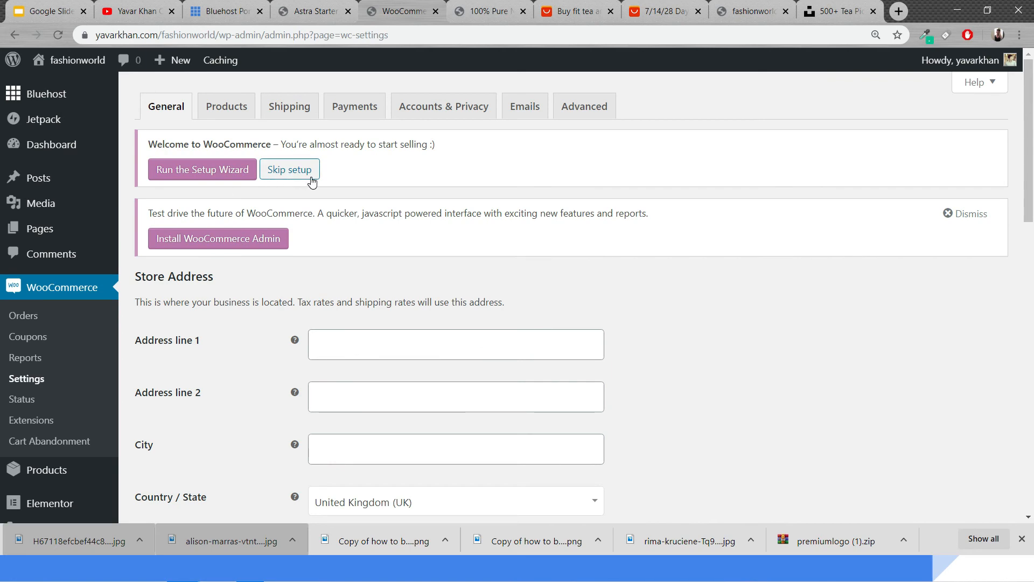
scroll(316, 245, down, 5)
scroll(362, 296, up, 4)
scroll(363, 300, down, 10)
scroll(364, 302, up, 10)
click(226, 106)
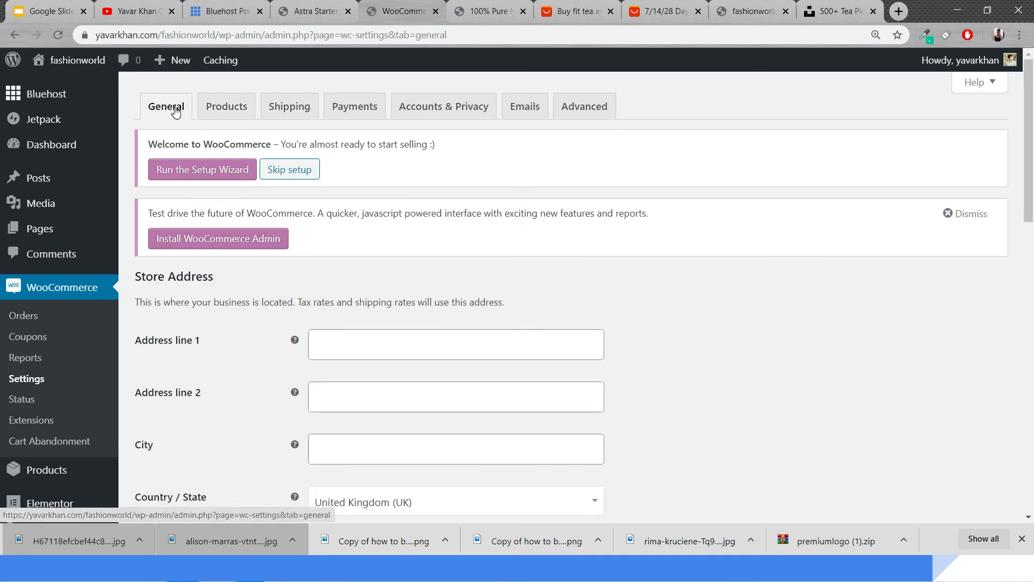
scroll(404, 300, down, 20)
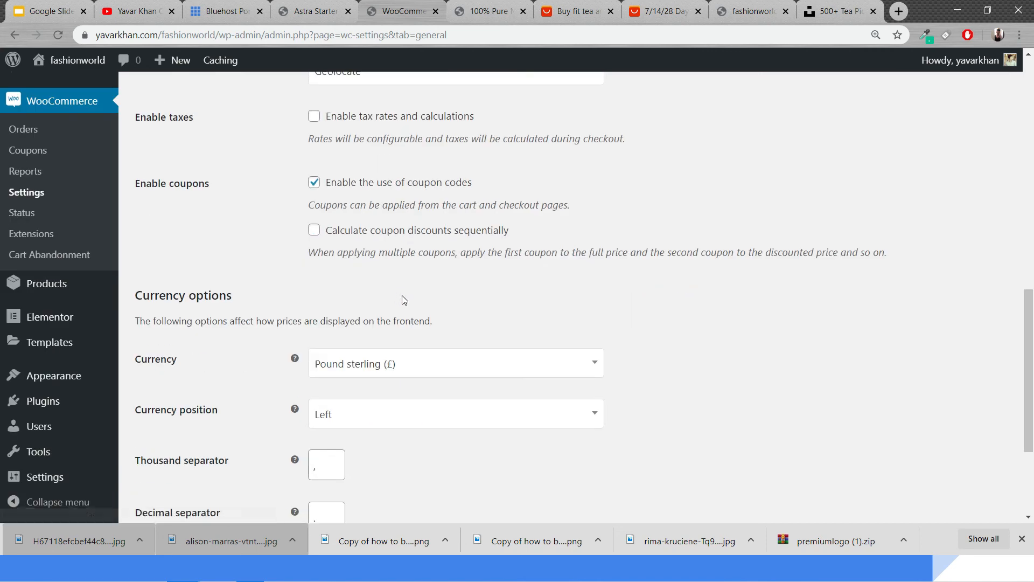
click(371, 192)
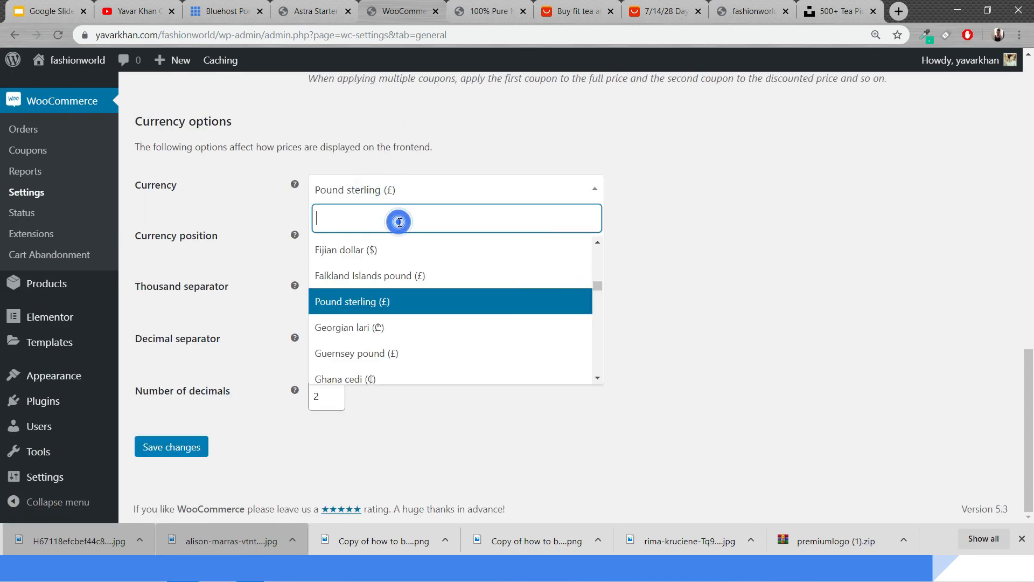
text(uni)
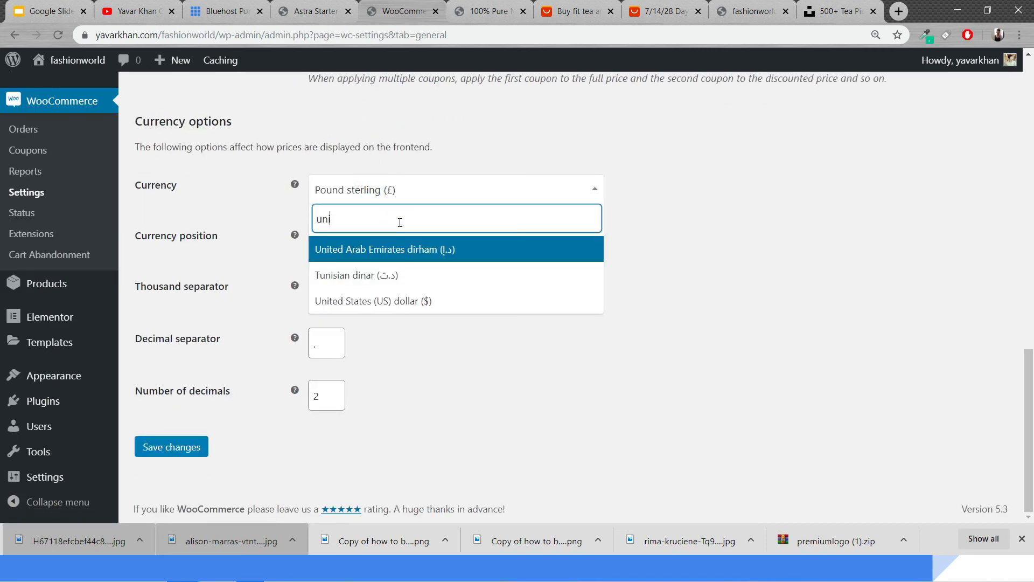
click(415, 306)
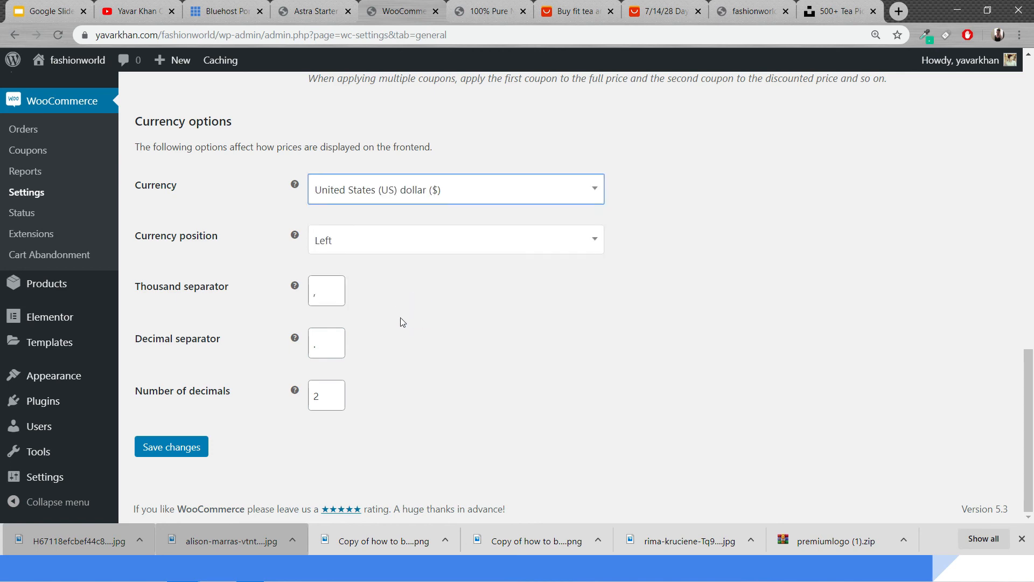
click(190, 448)
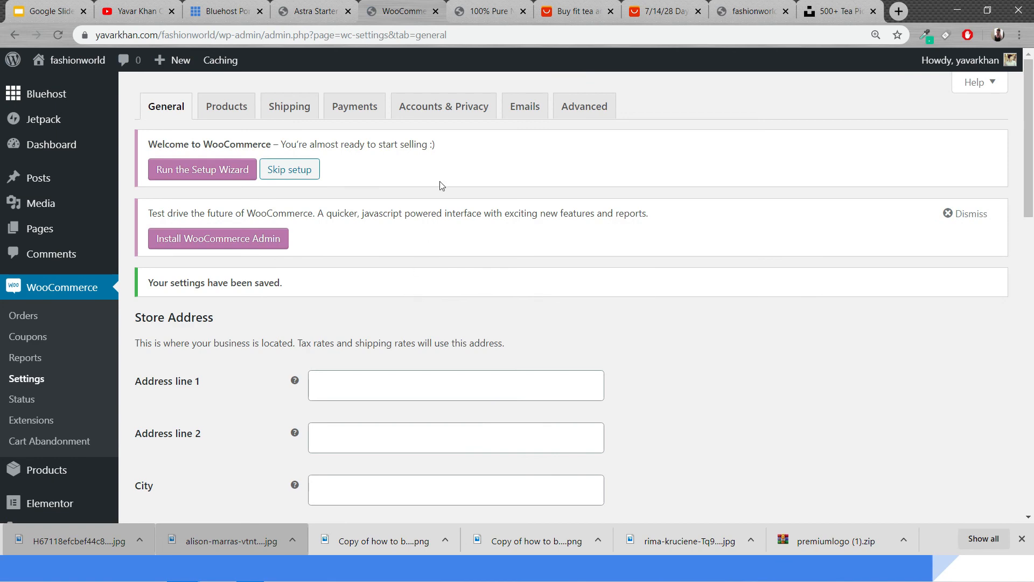
Enable the PayPal payment method and open its setup page
click(361, 114)
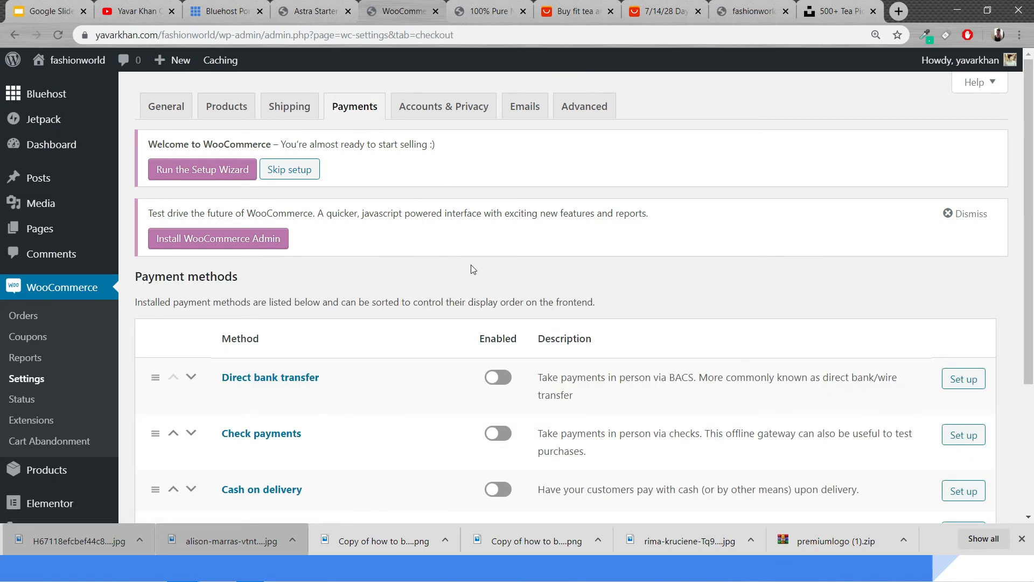
scroll(497, 319, down, 2)
click(496, 397)
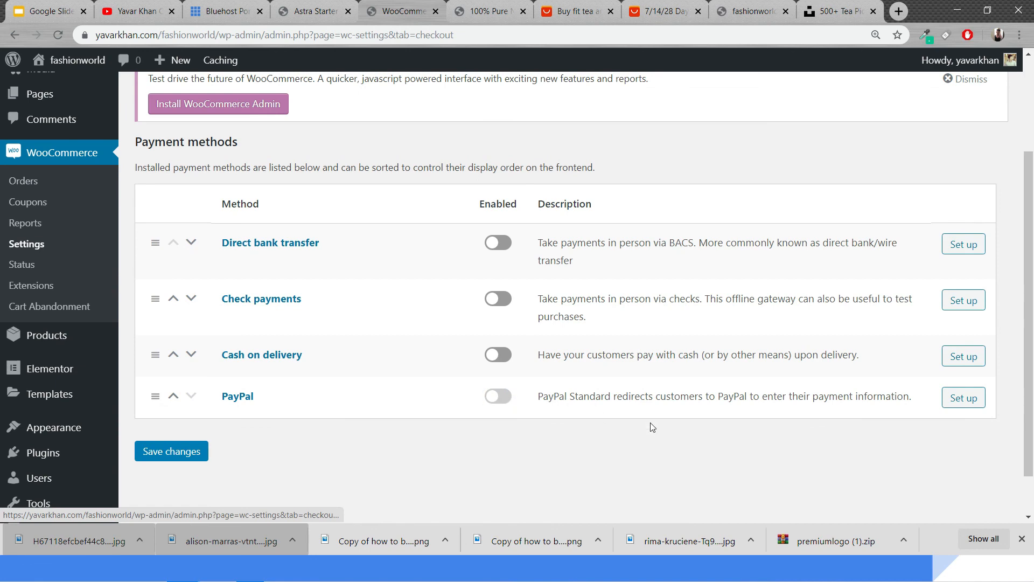
click(959, 402)
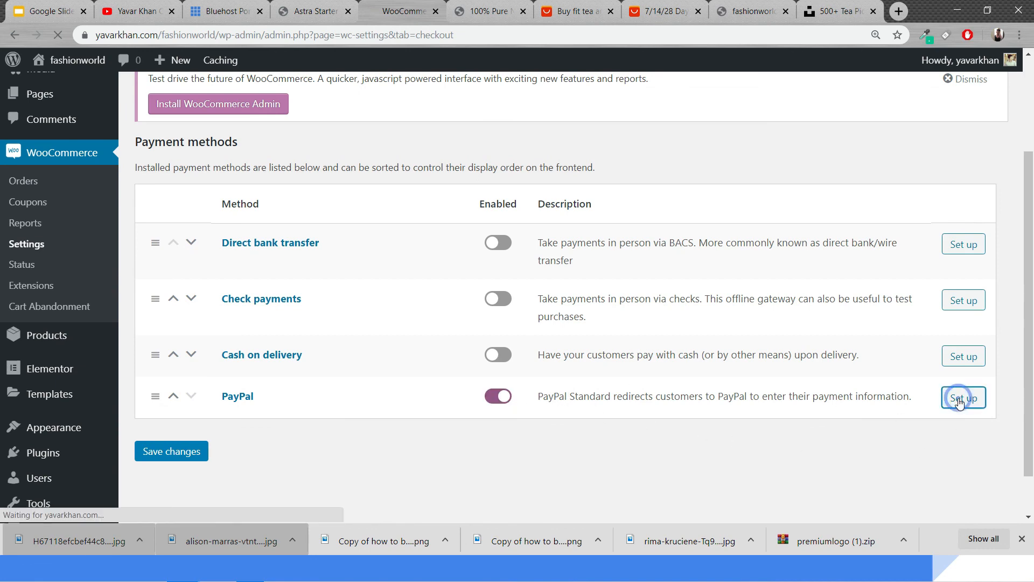
Examine the PayPal settings, including the email, advanced options and API credential fields
scroll(643, 344, down, 7)
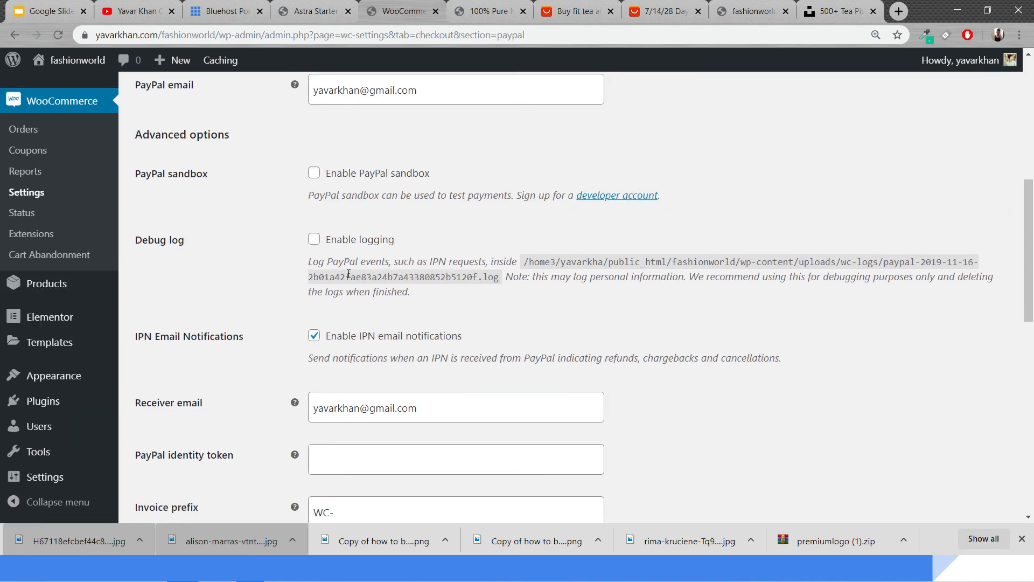
scroll(320, 317, up, 7)
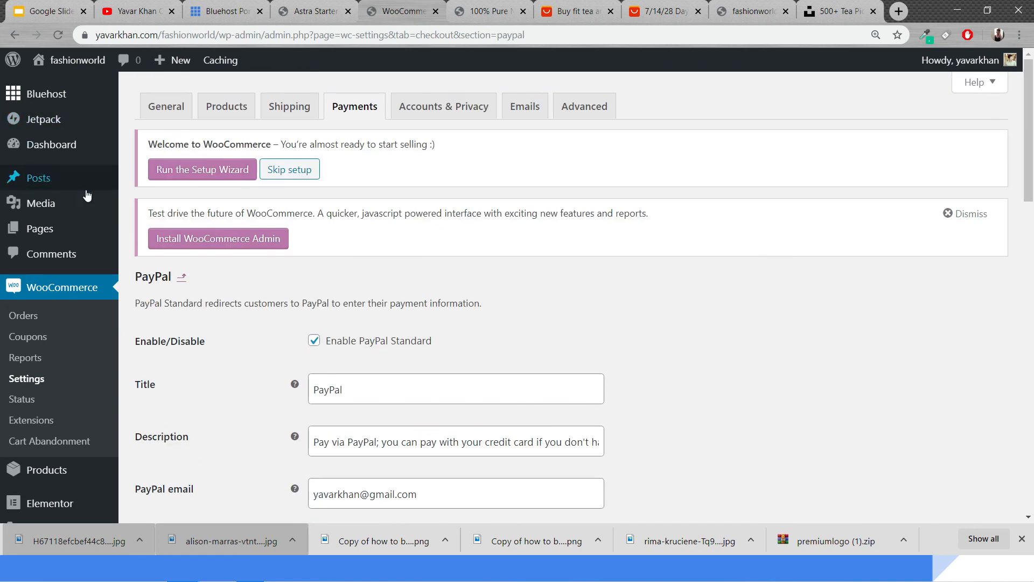
scroll(289, 273, down, 15)
scroll(461, 274, up, 7)
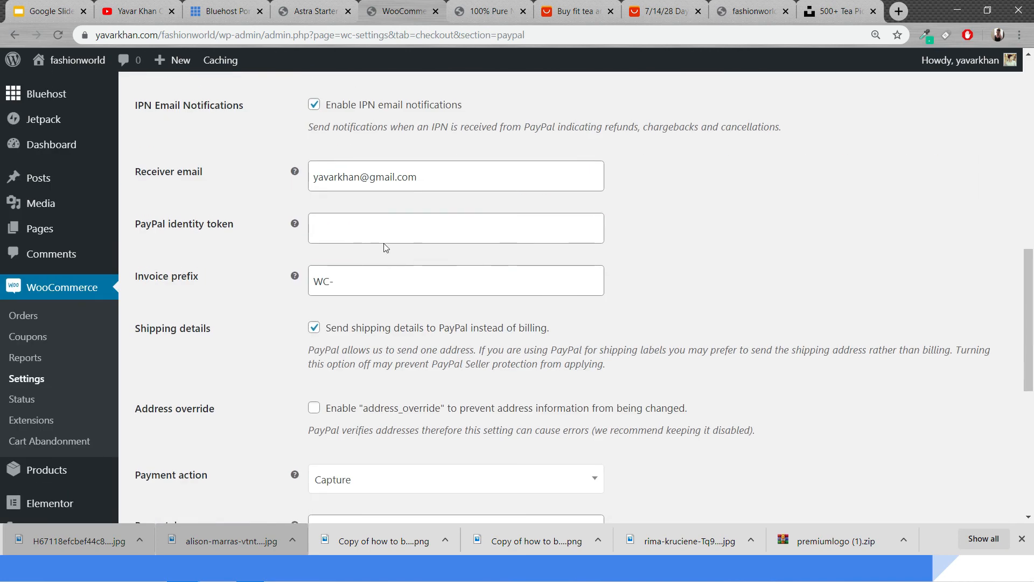
scroll(275, 253, down, 5)
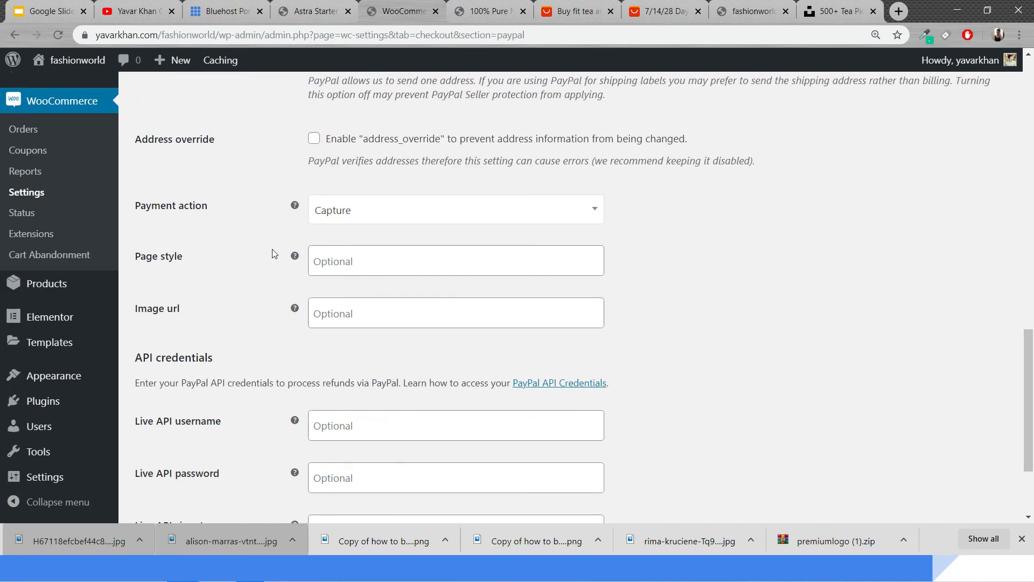
scroll(413, 280, down, 3)
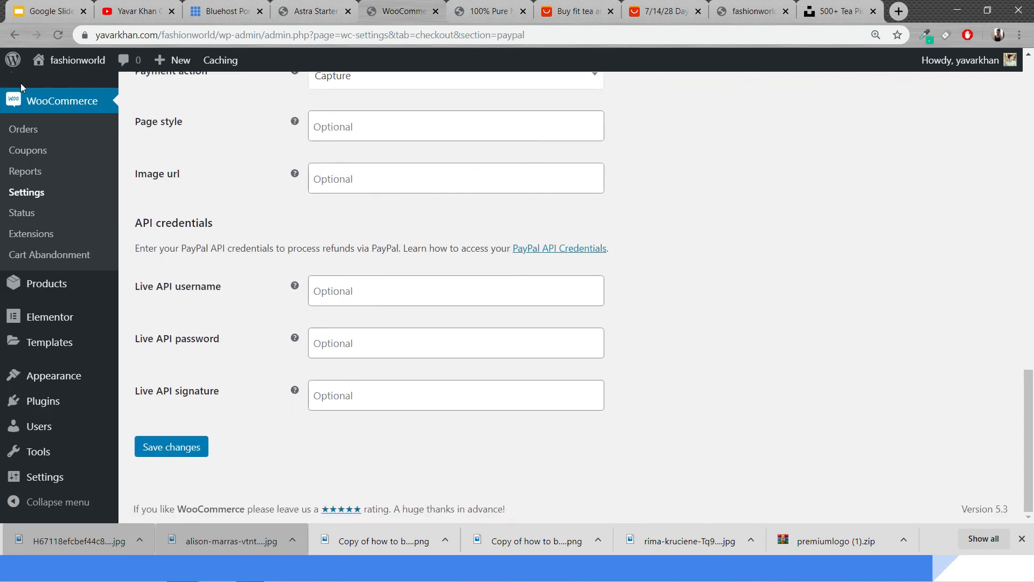
Add the detox tea to the cart from its product page and open the cart
click(481, 12)
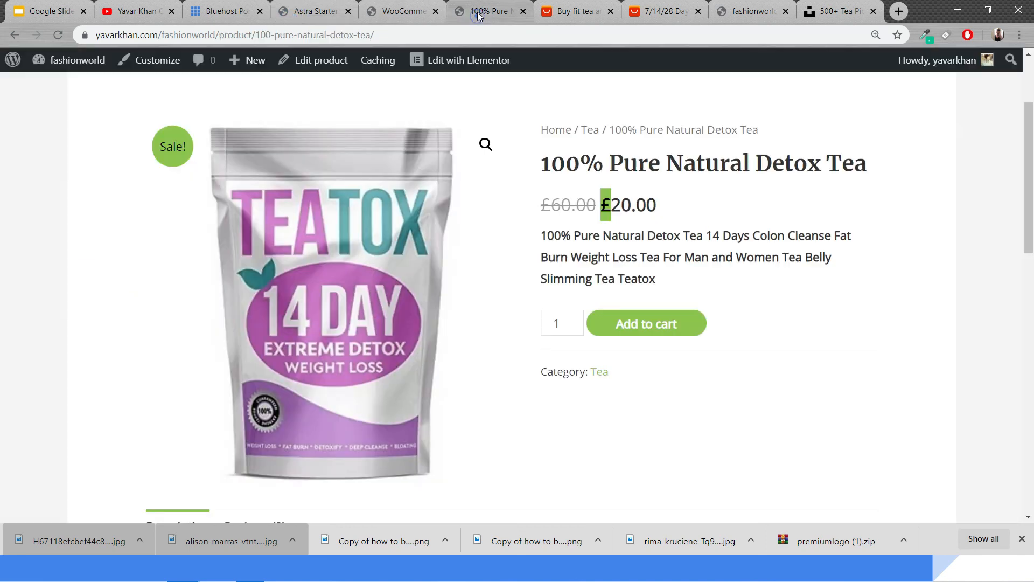
click(671, 327)
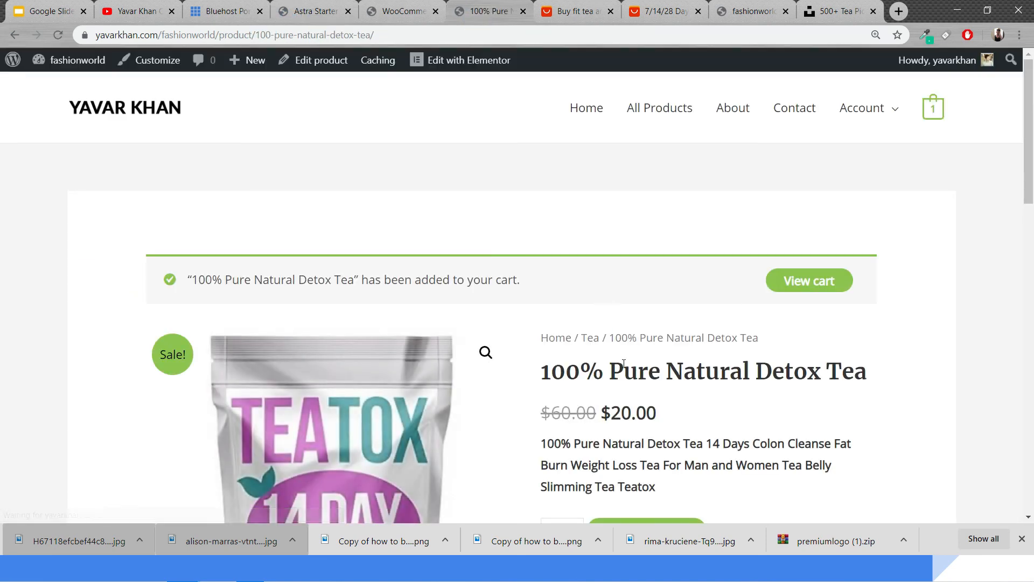
drag(600, 412, 674, 408)
click(789, 283)
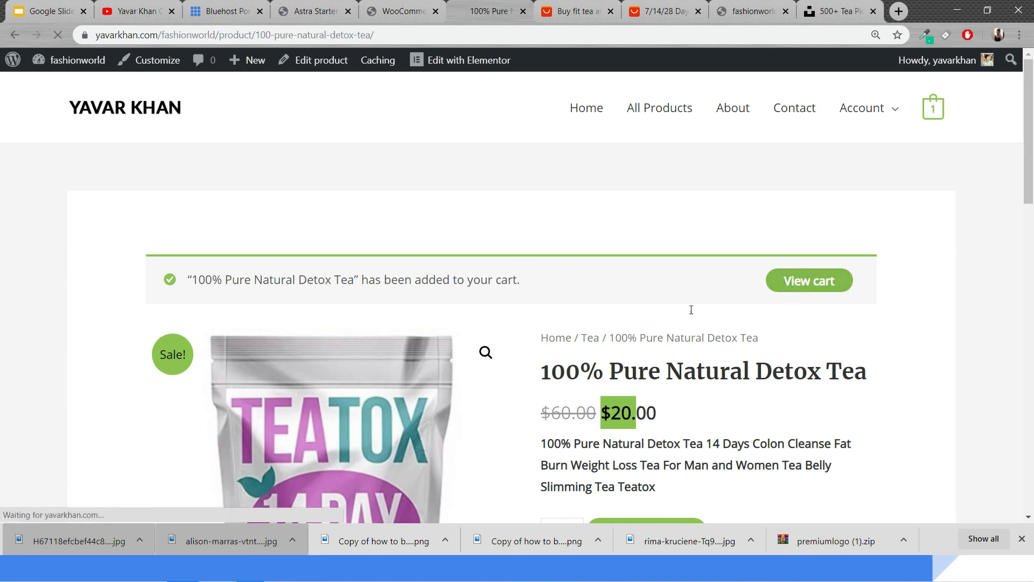
Proceed to checkout and review the billing details form and PayPal payment option
scroll(684, 318, down, 10)
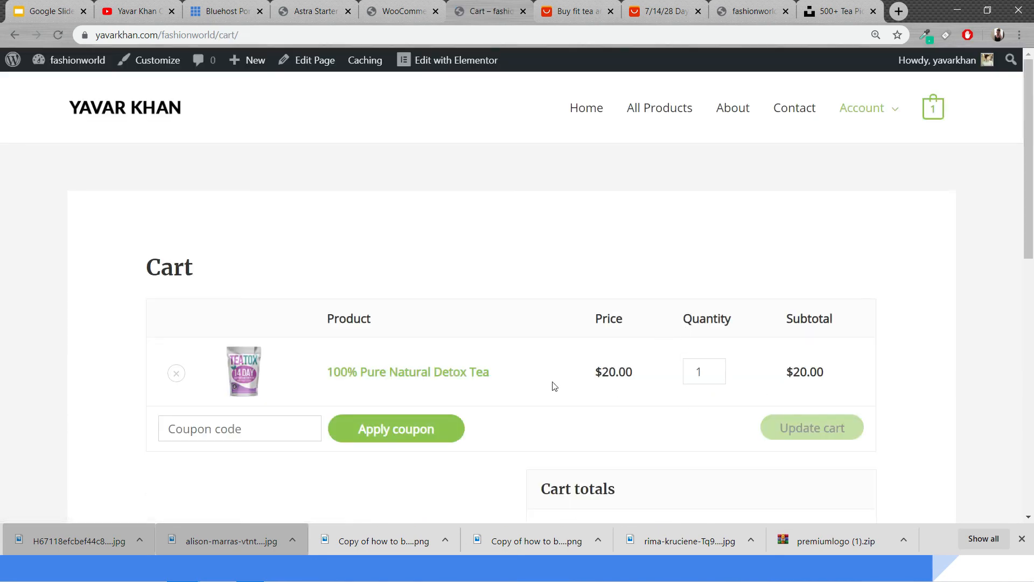
scroll(554, 386, down, 8)
click(662, 223)
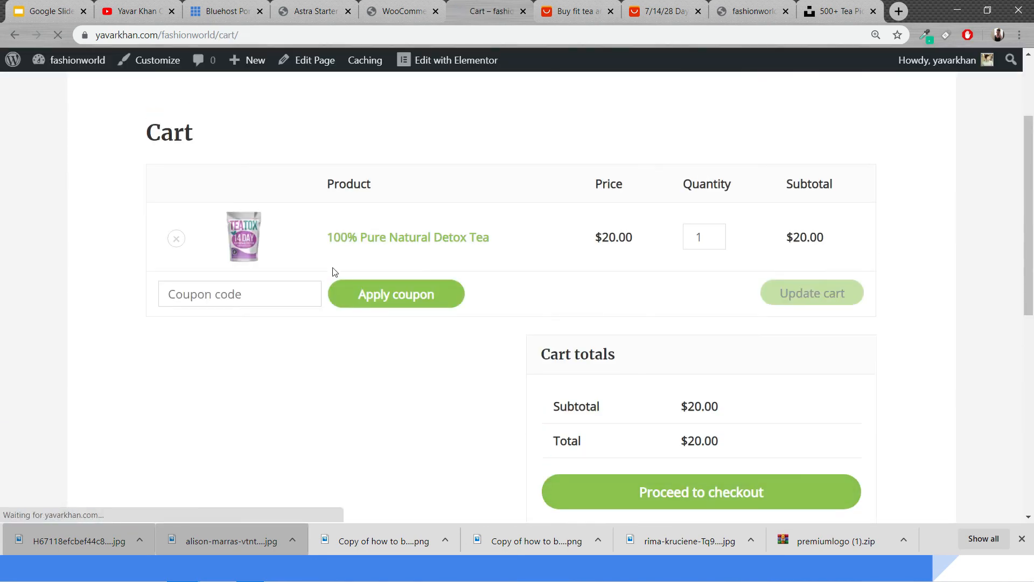
scroll(300, 302, down, 8)
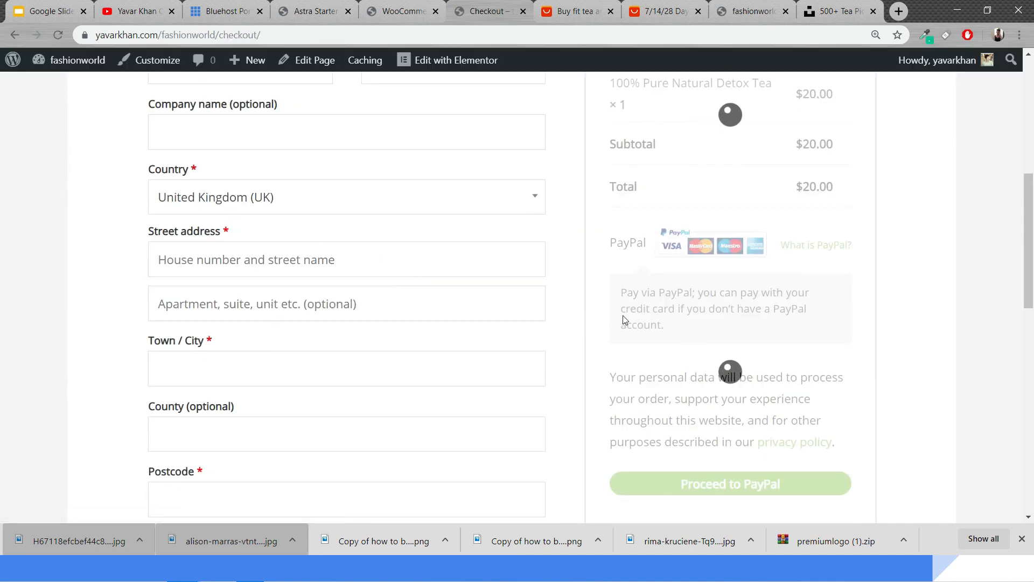
scroll(701, 237, down, 5)
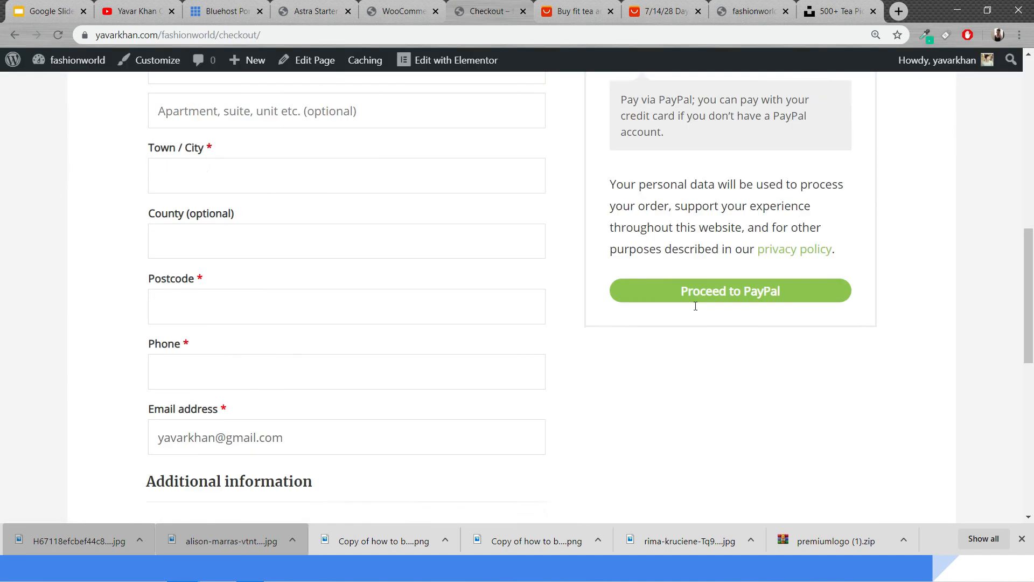
scroll(501, 185, up, 10)
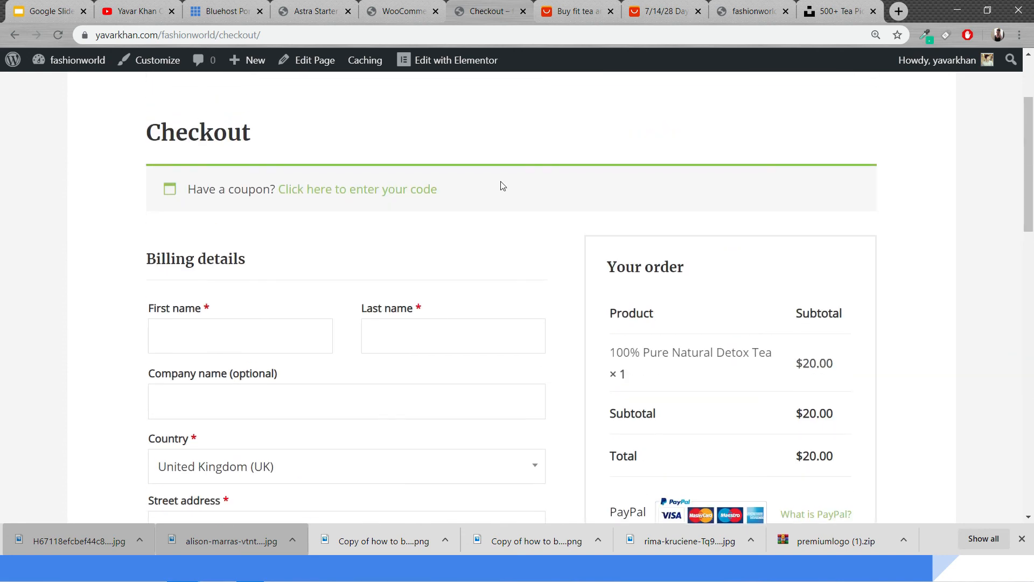